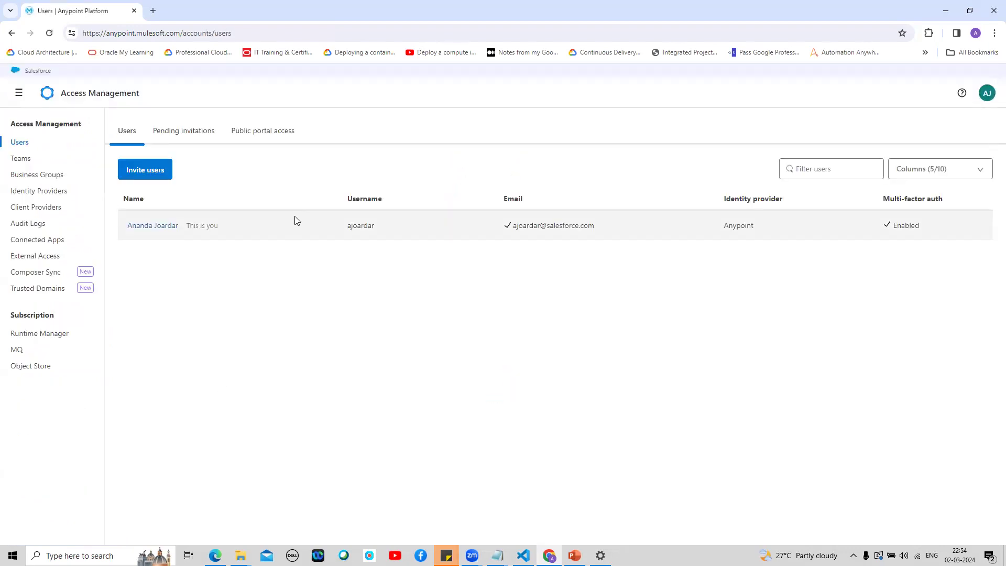
Step: Review the user's Salesforce permissions without changing them, then bring up the product navigation menu
left_click(150, 229)
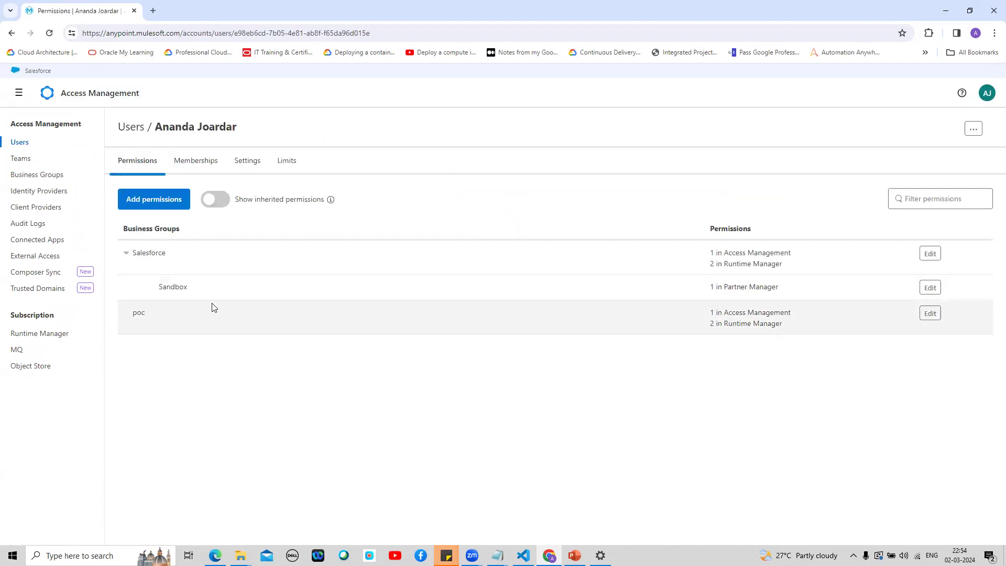
left_click(931, 254)
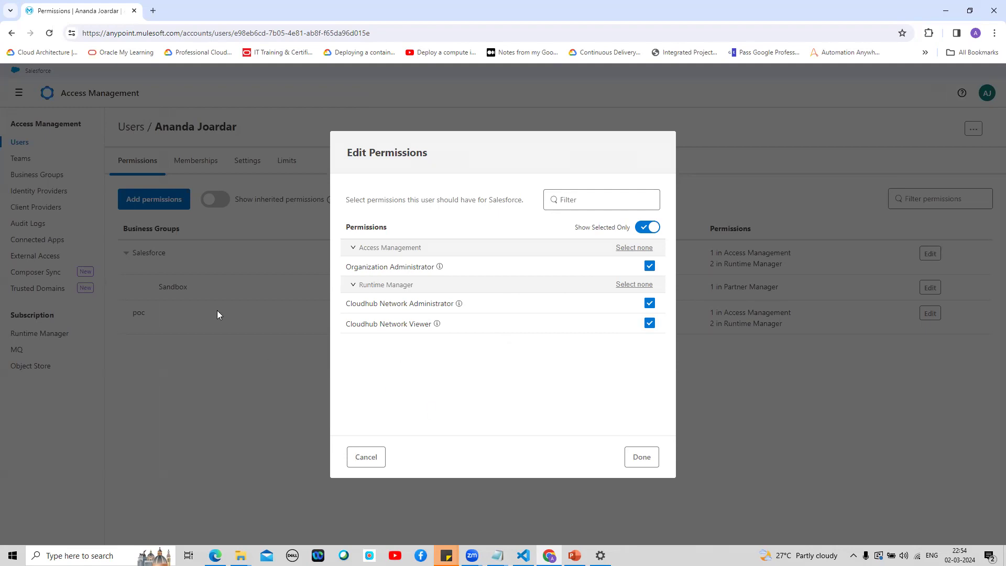
left_click(367, 464)
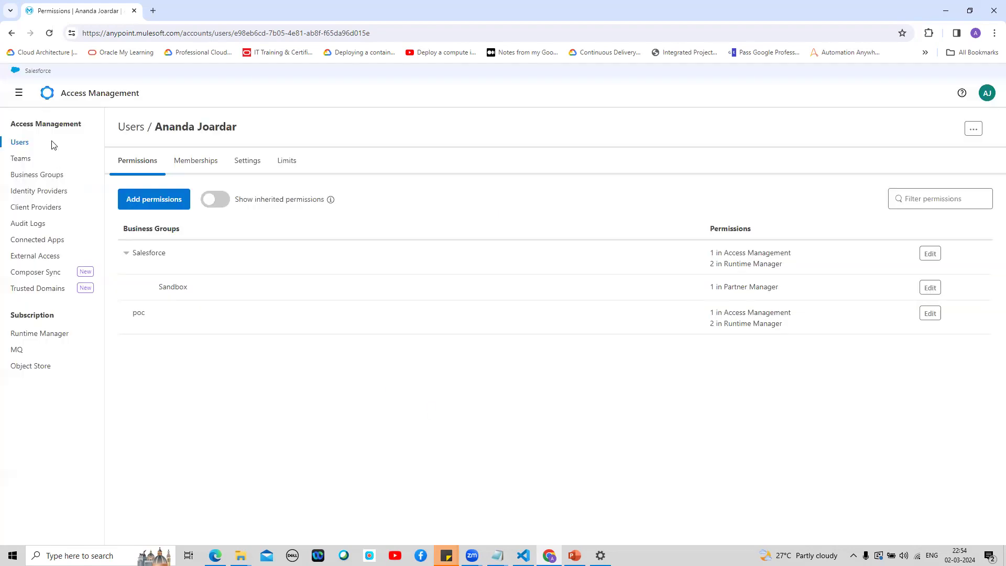
left_click(18, 93)
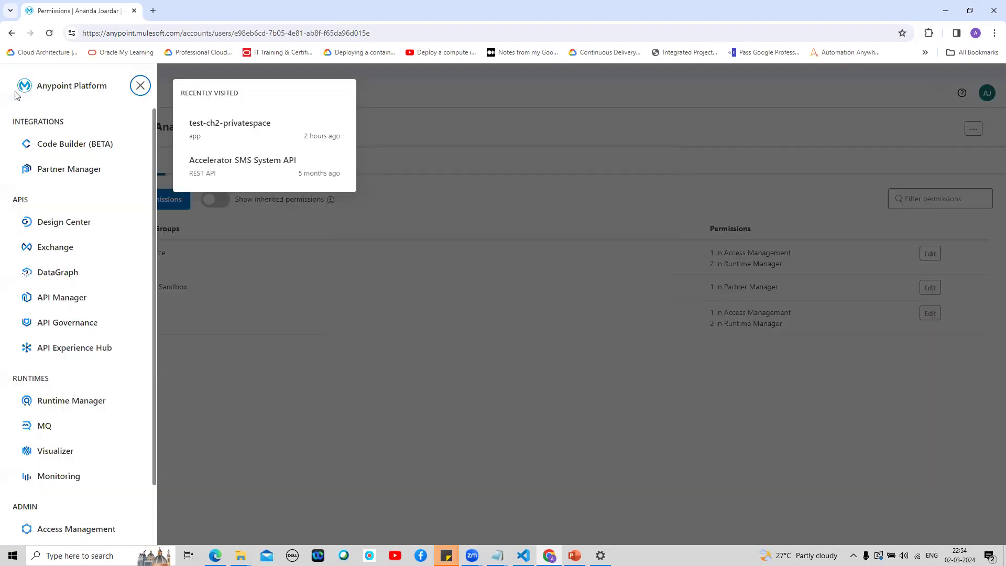
Step: Open Runtime Manager's empty Private Spaces list in Sandbox and start a new private space
left_click(87, 402)
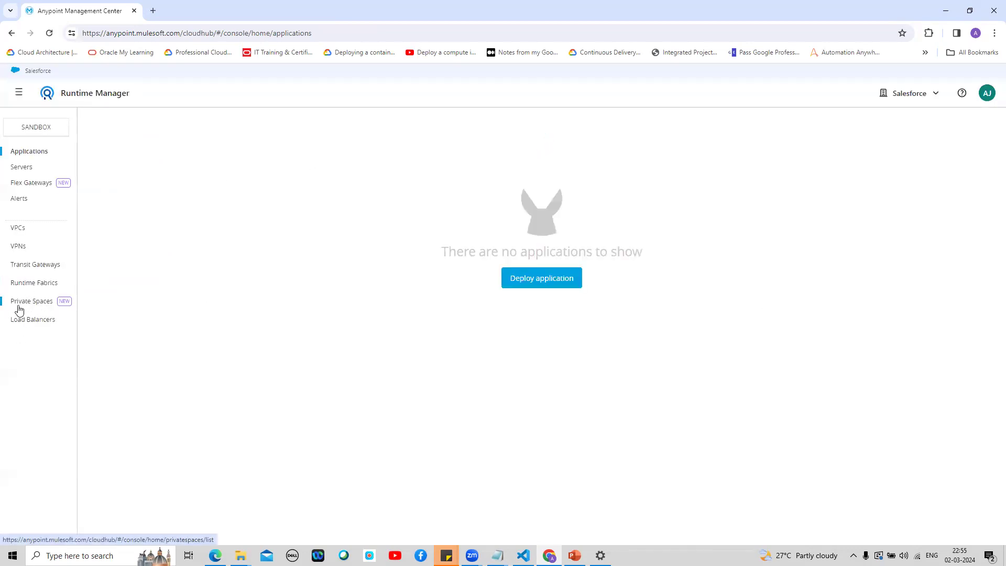
left_click(40, 306)
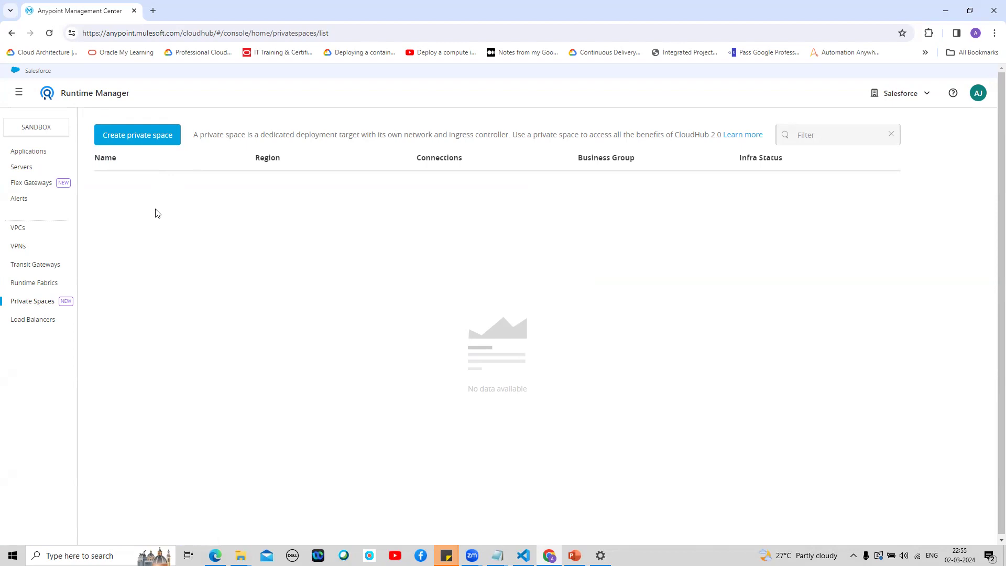
left_click(136, 141)
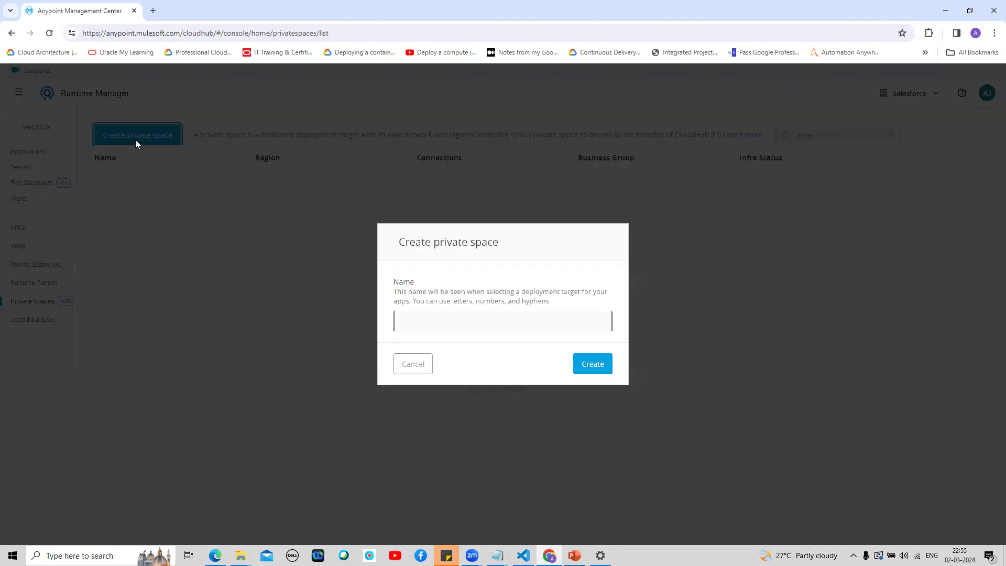
Step: Name the new private space 'myPrivateSpace' and create it
left_click(456, 322)
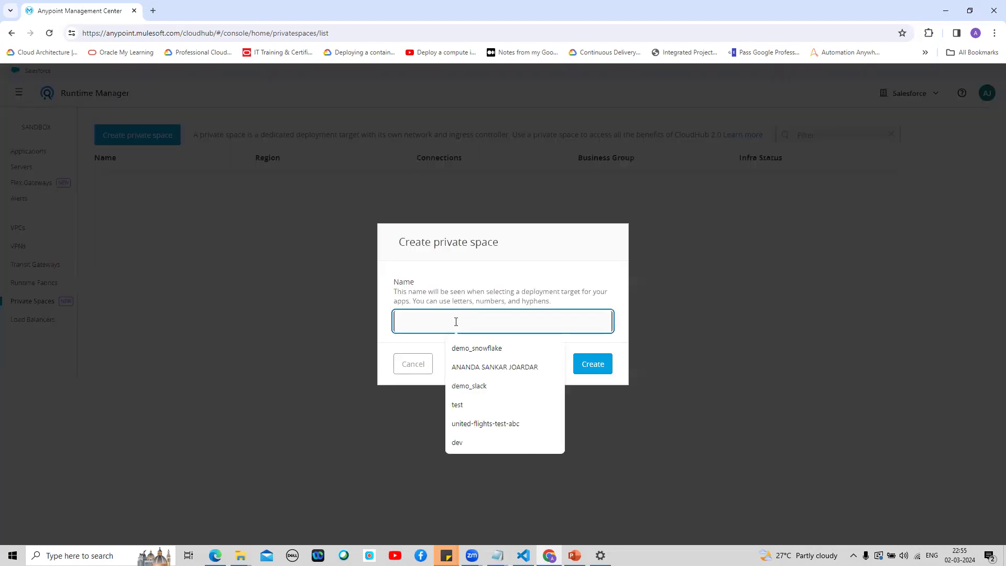
type("myP")
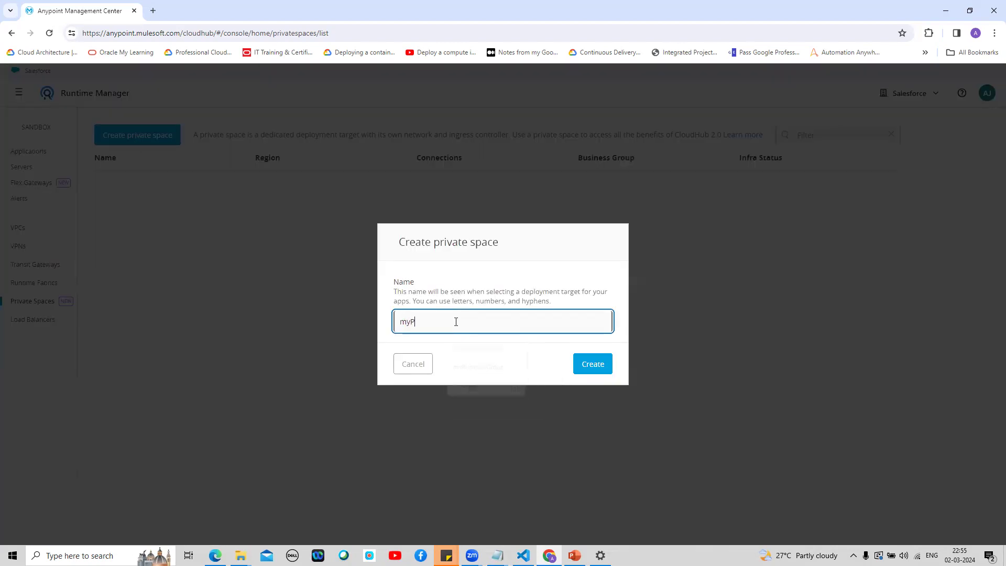
type("rivateSpace")
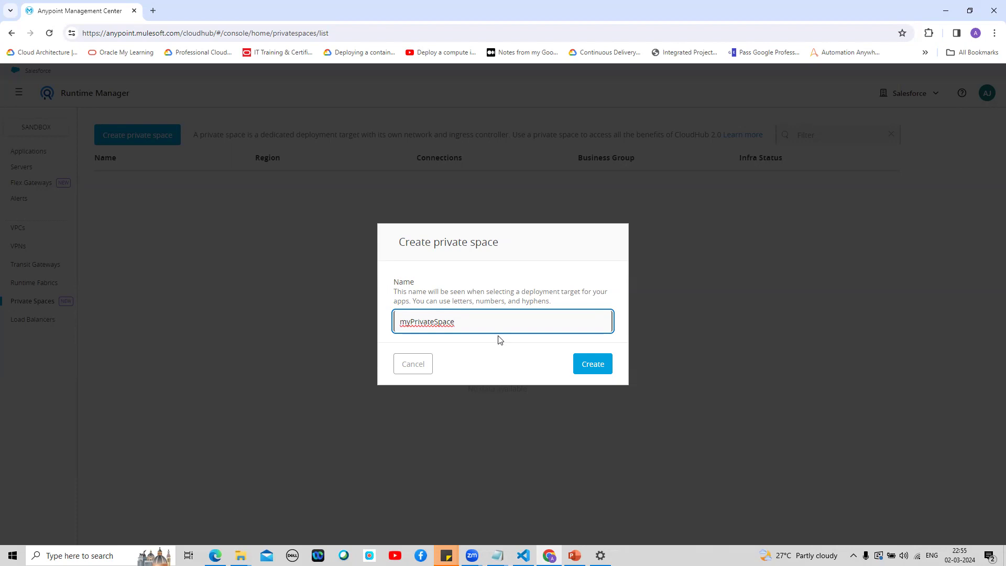
left_click(602, 368)
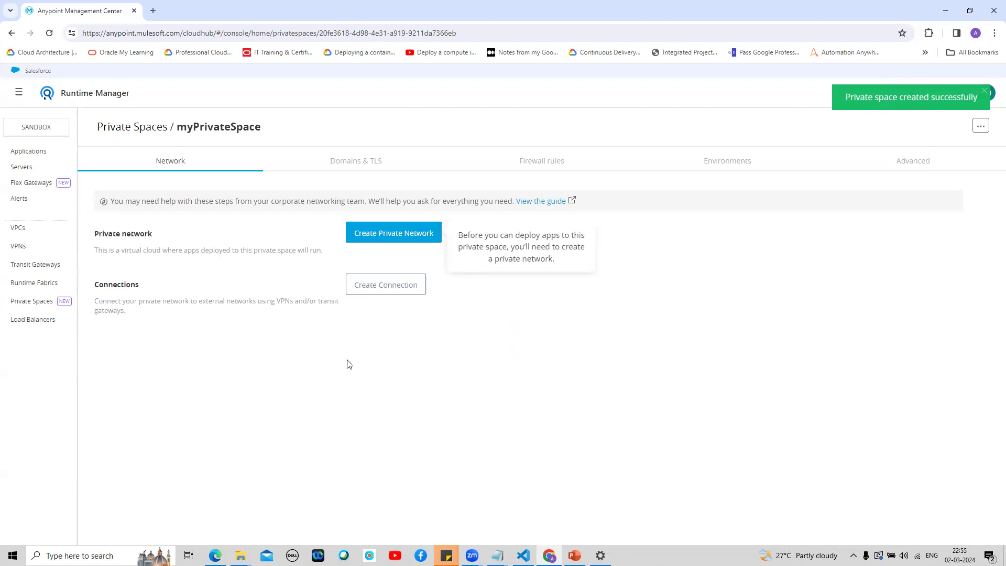
Step: Start a private network for myPrivateSpace with region US East (N. Virginia)
left_click(410, 237)
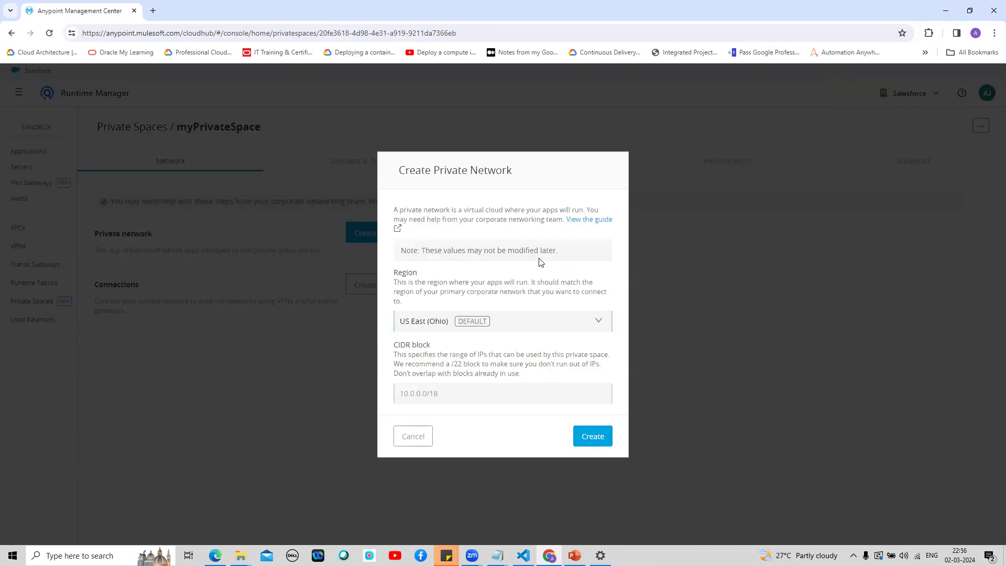
left_click(600, 323)
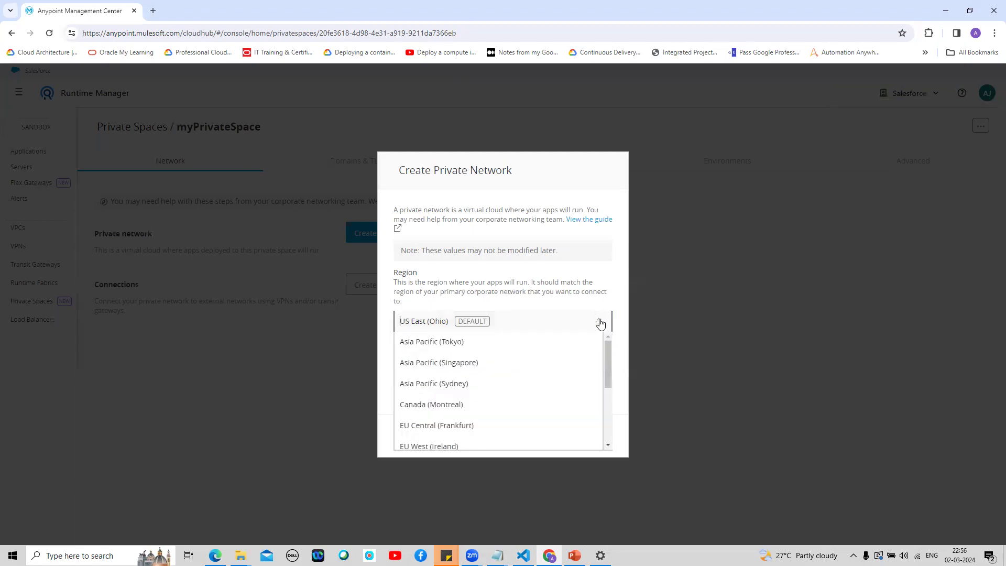
left_click_drag(604, 347, 605, 405)
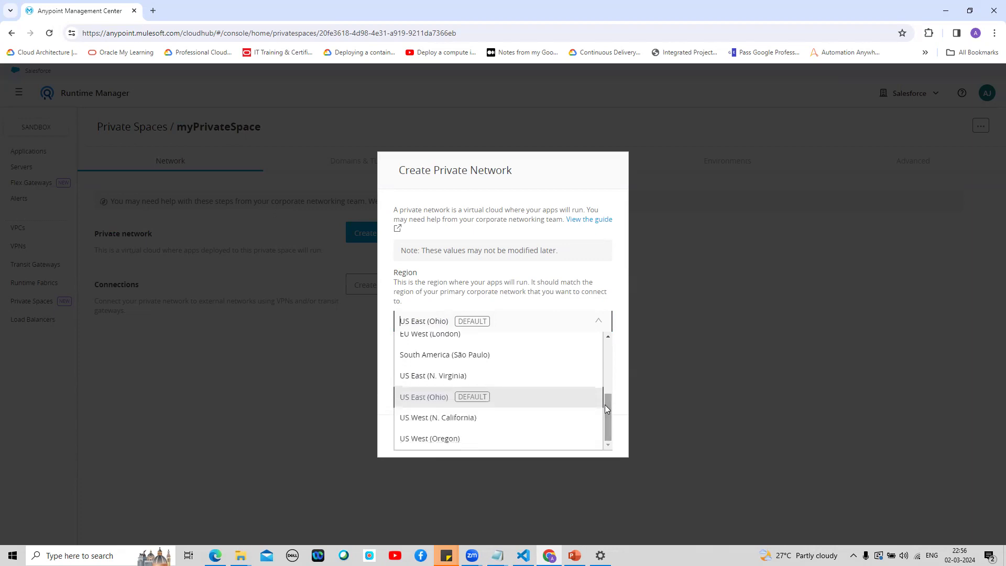
left_click(427, 380)
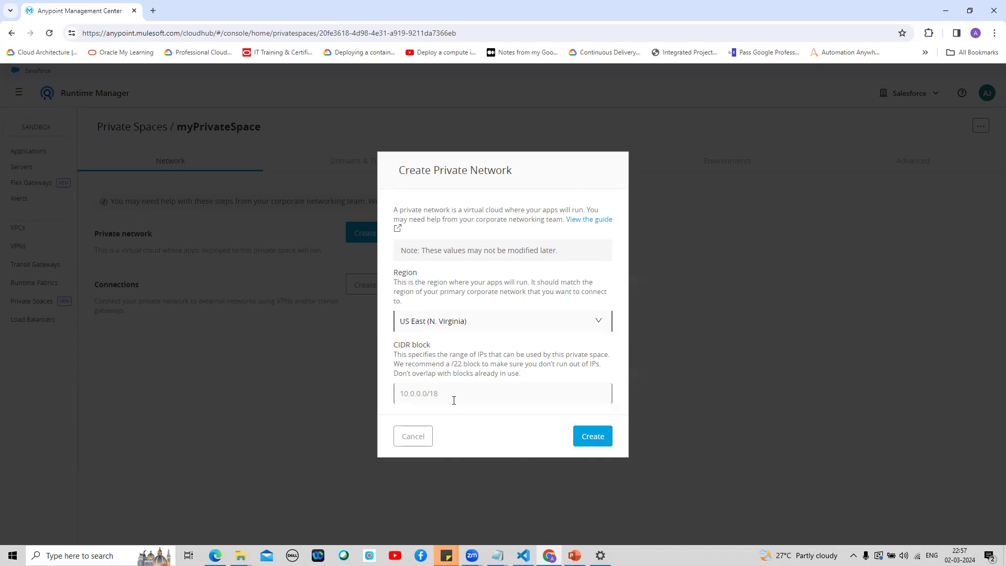
Step: Enter CIDR block 10.0.0.0/22 and create the private network
left_click(449, 395)
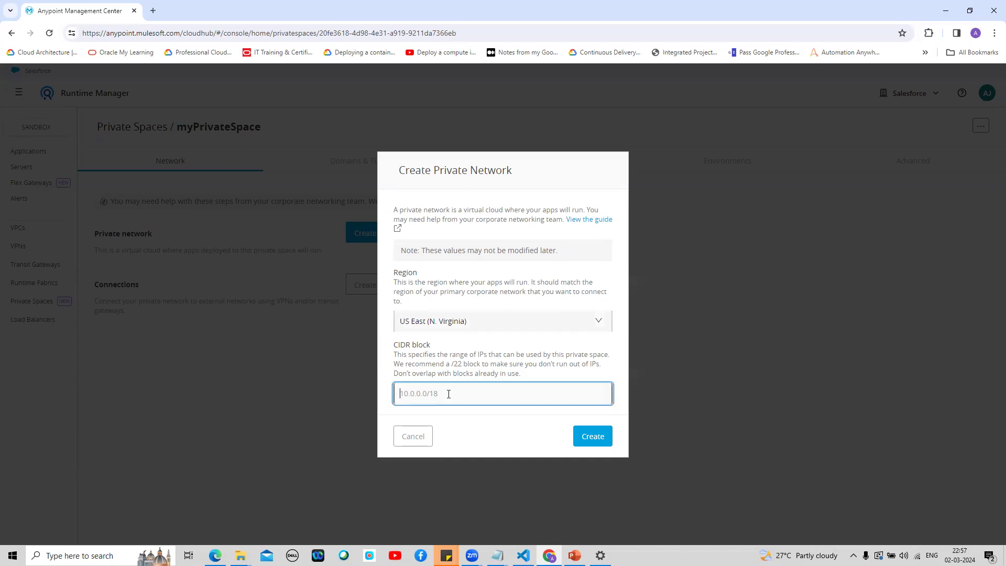
type("10")
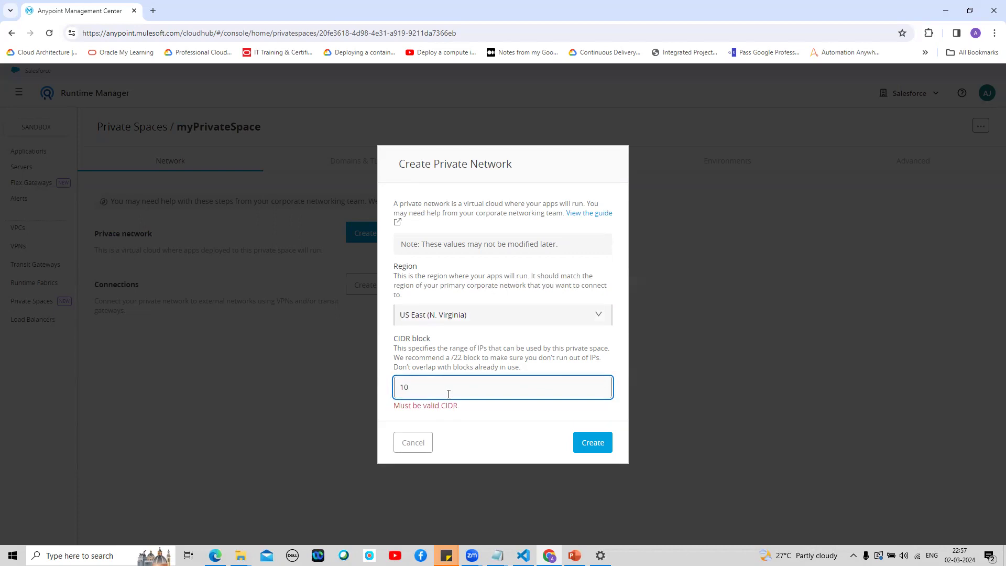
type(".0.0.0/")
type("22")
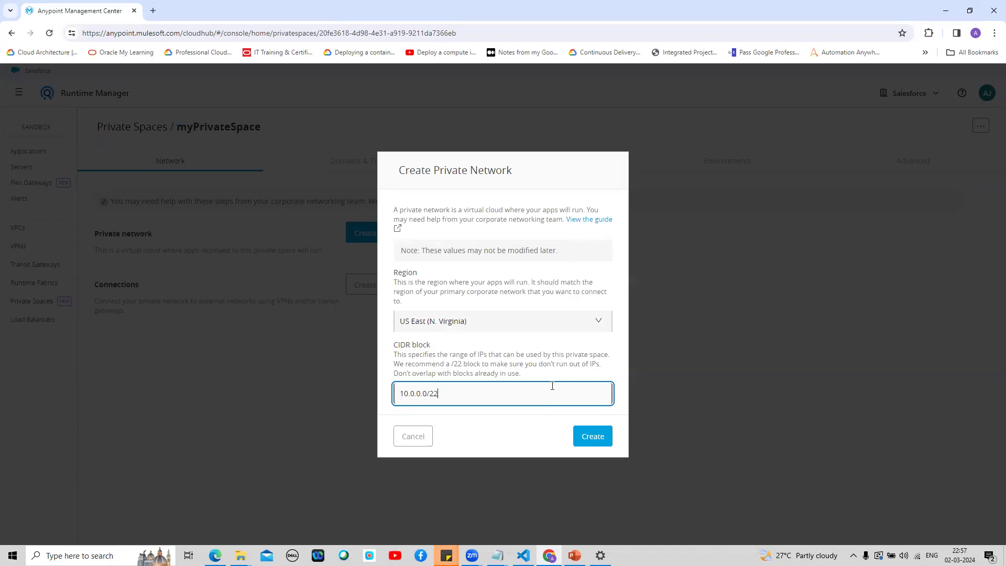
left_click(595, 439)
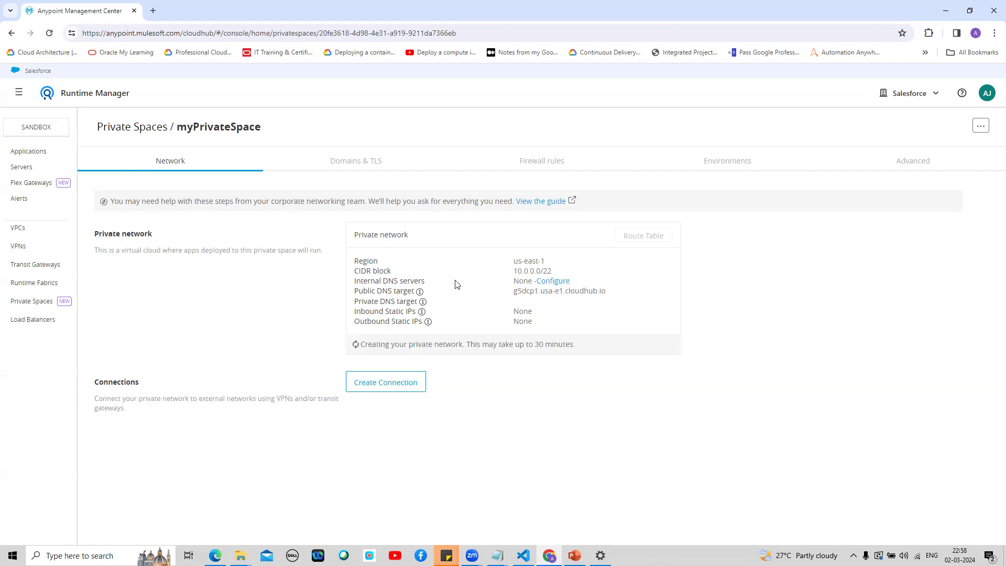
Step: Open the Internal DNS servers configuration for myPrivateSpace's private network
left_click(551, 283)
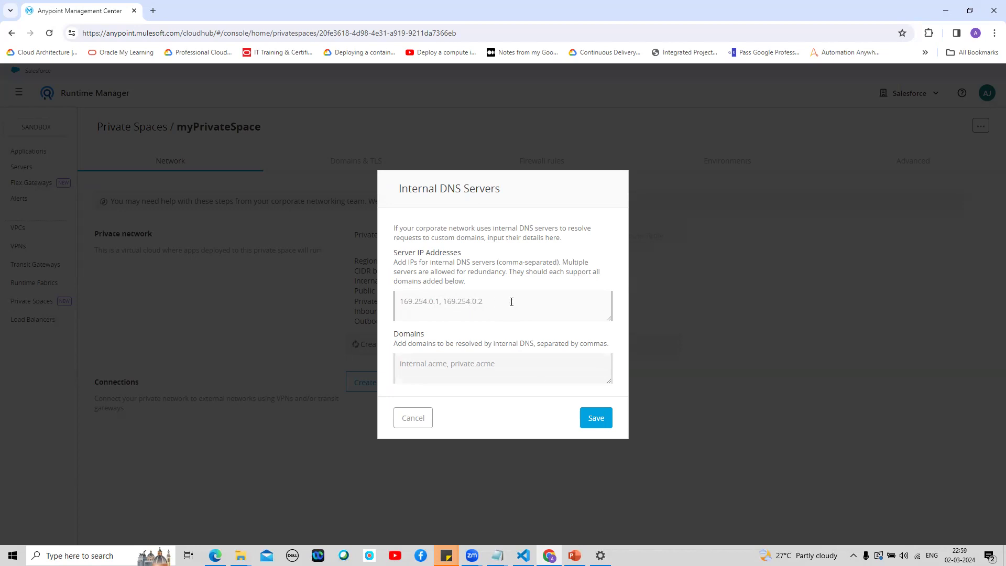
Step: Cancel the Internal DNS Servers dialog without adding any servers
left_click(418, 419)
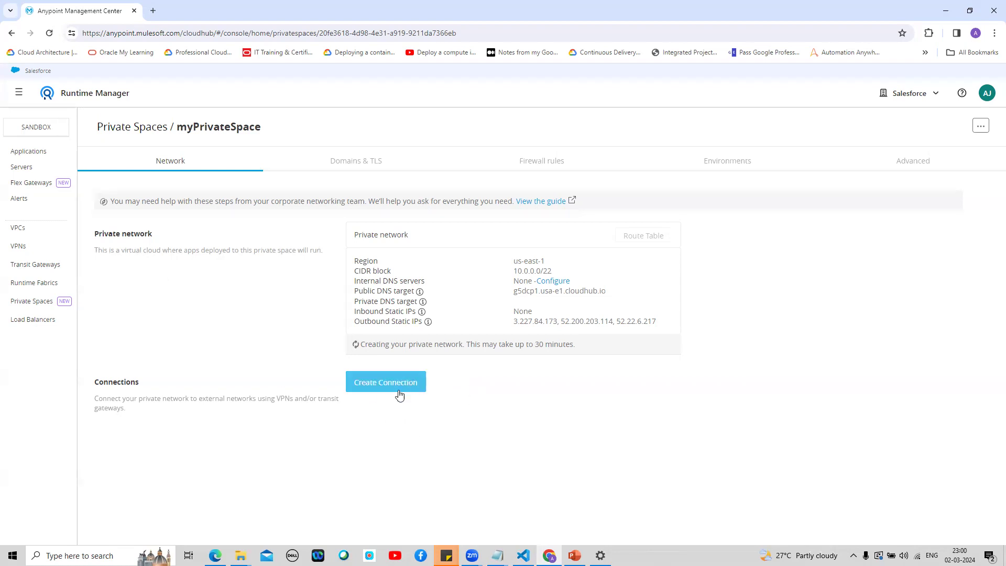
left_click(383, 388)
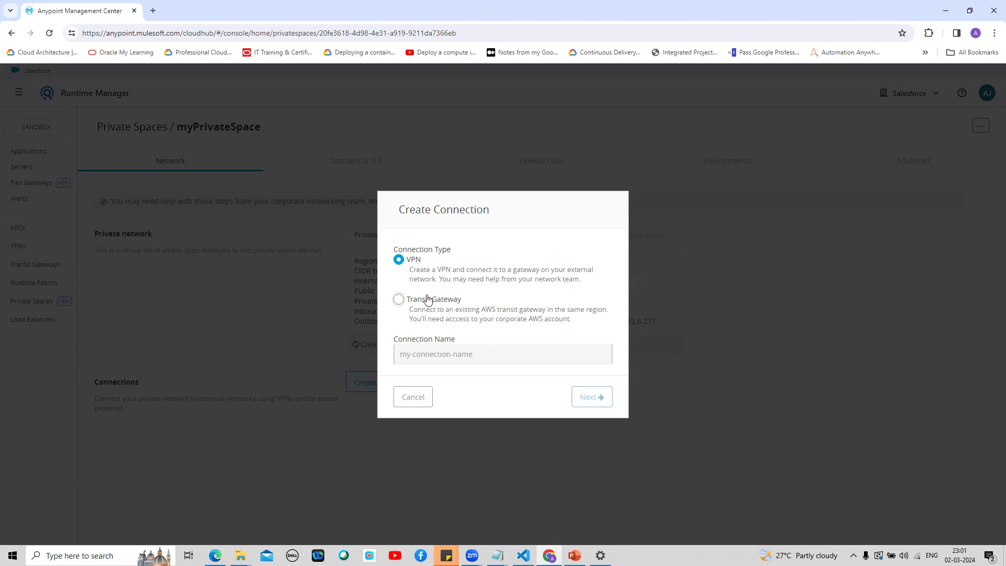
Step: Name the new VPN connection 'myConnection' and continue to its VPN configuration
left_click(445, 352)
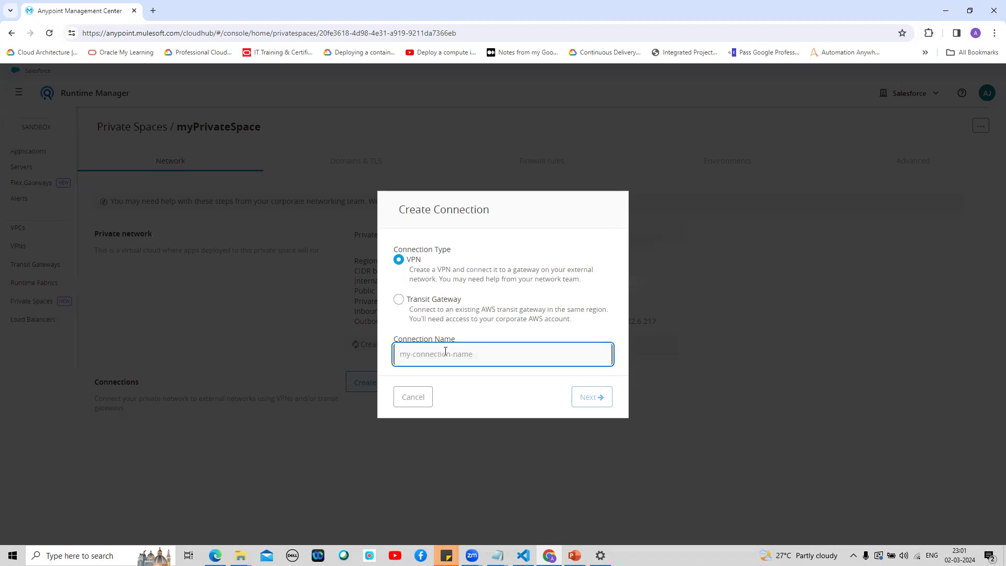
type("myConnection")
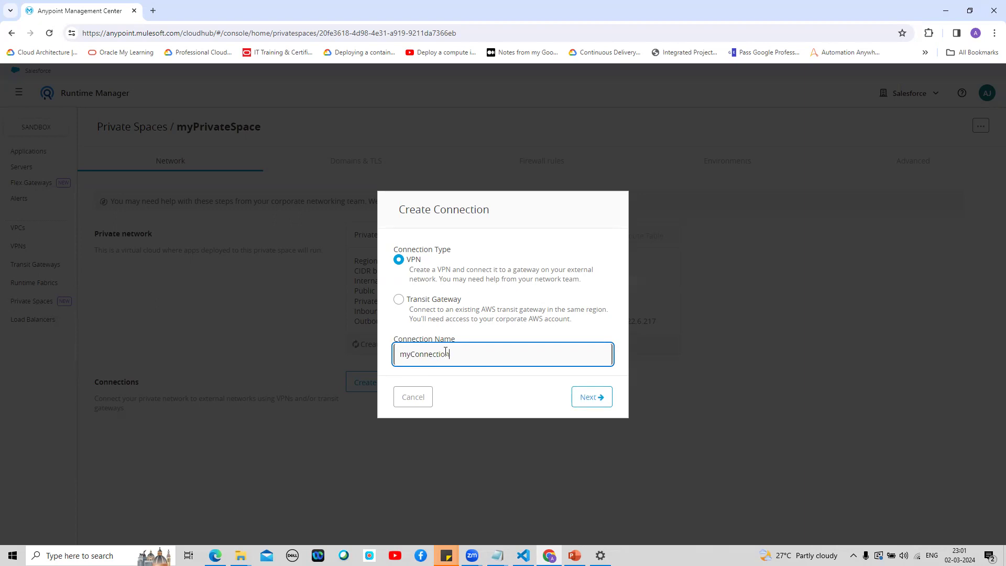
left_click(592, 399)
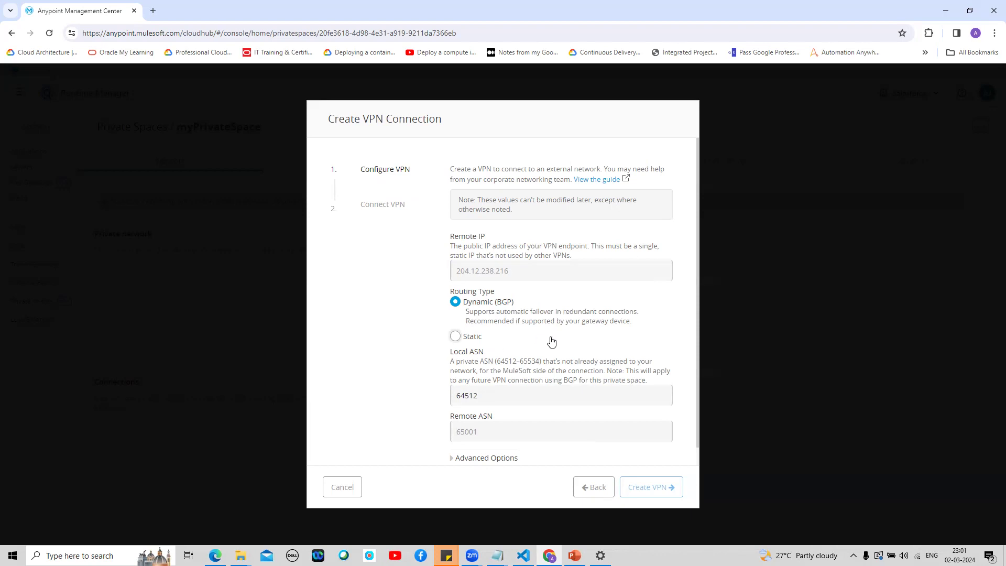
Step: Look over the VPN routing type explanation, then go back and cancel the connection
left_click_drag(703, 320, 702, 330)
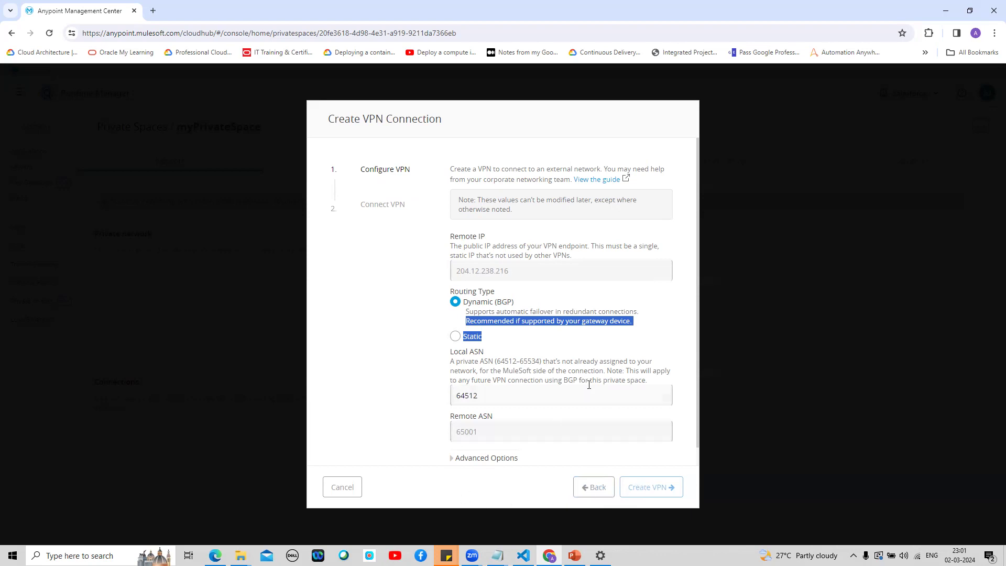
left_click(585, 496)
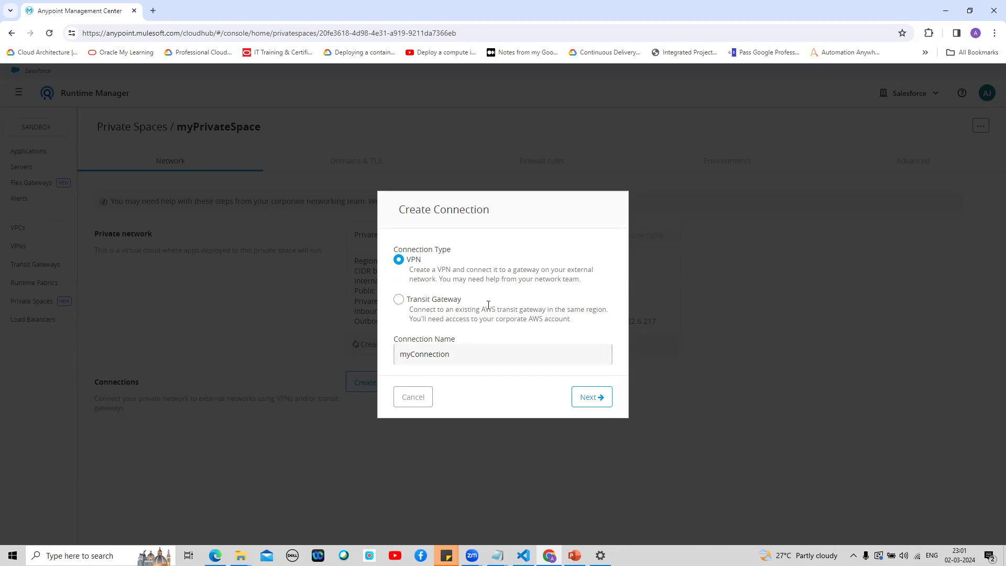
left_click(415, 398)
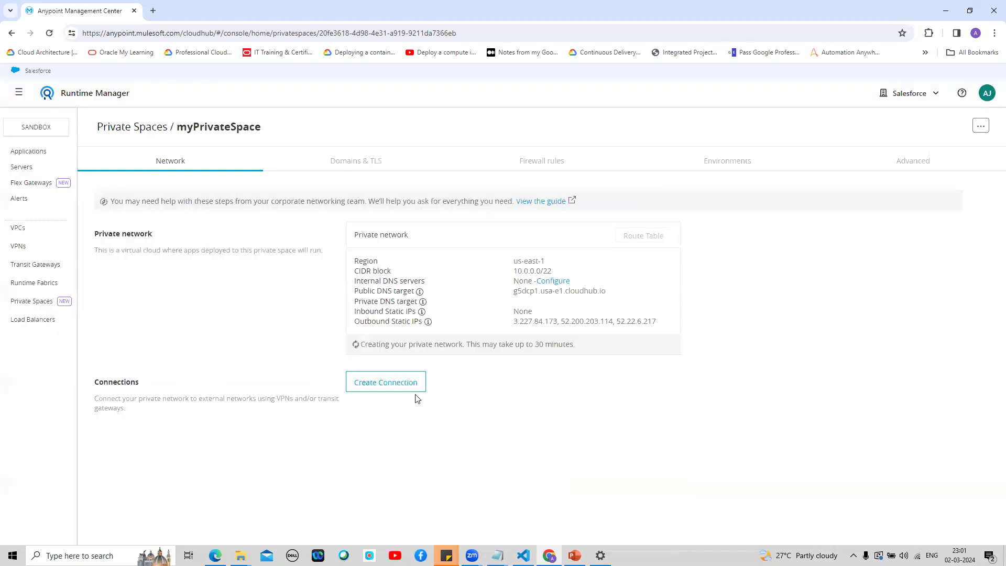
Step: Start a TLS context from the Domains & TLS tab, then bring up the info.txt certificate notes
left_click(355, 164)
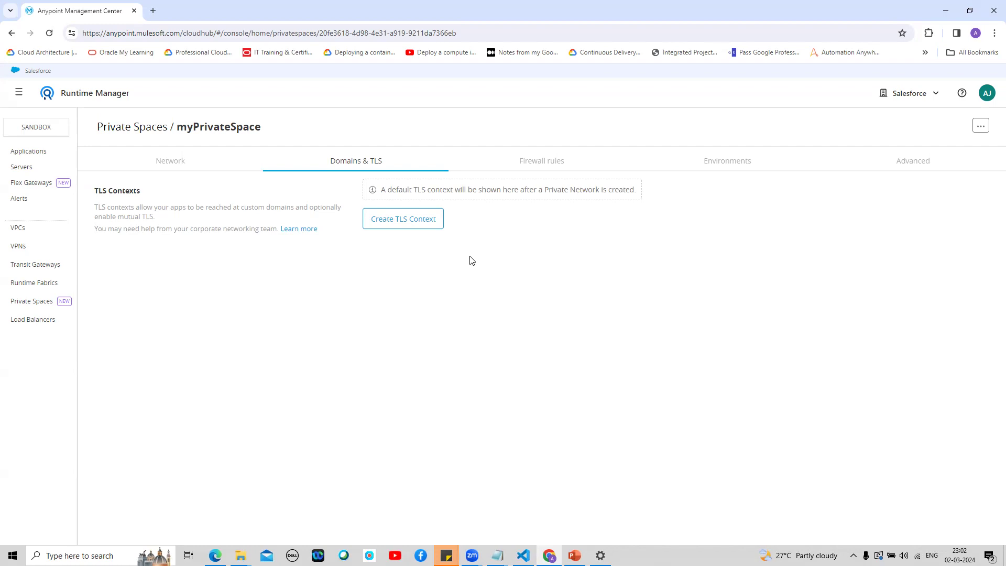
left_click(418, 229)
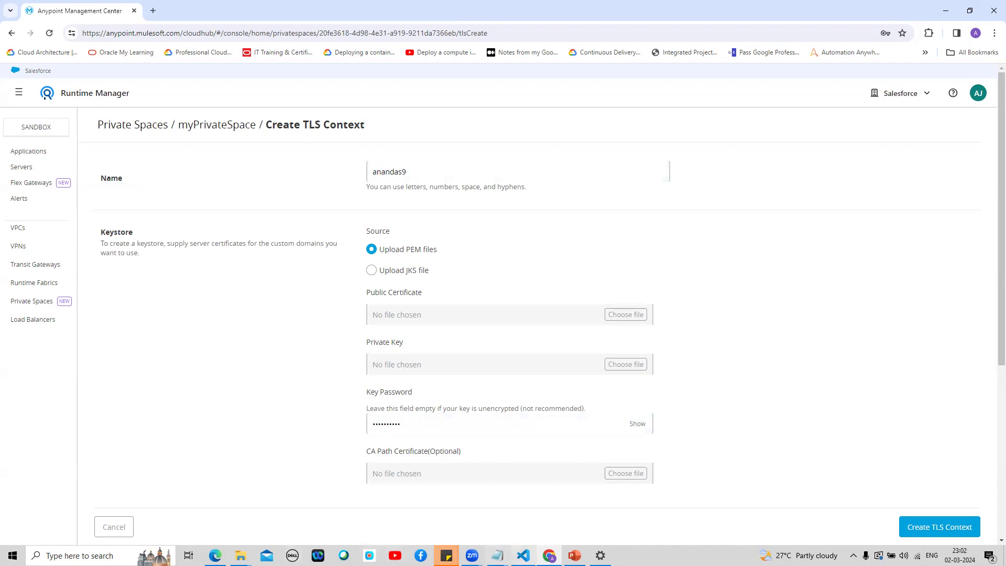
mouse_move(524, 554)
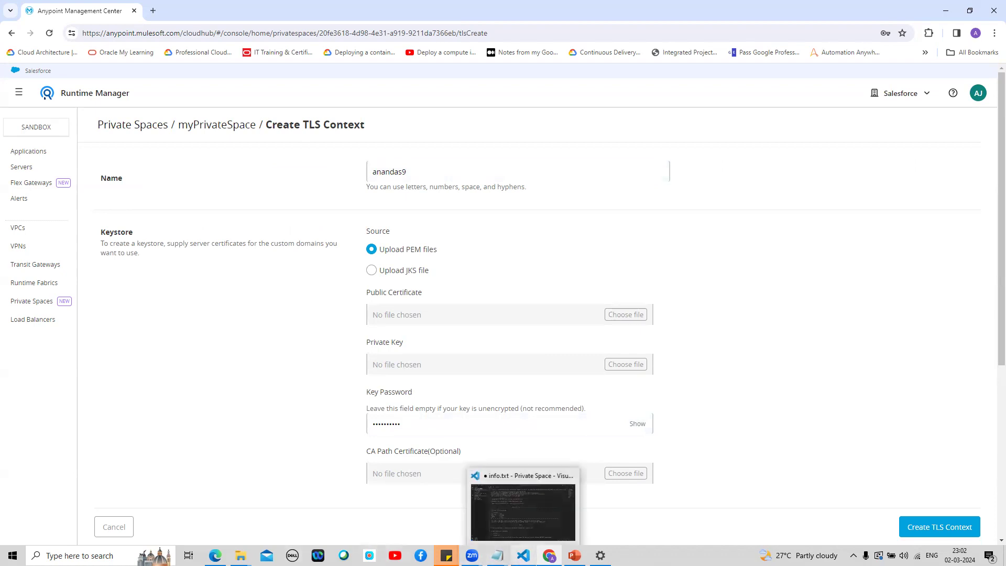
left_click(522, 514)
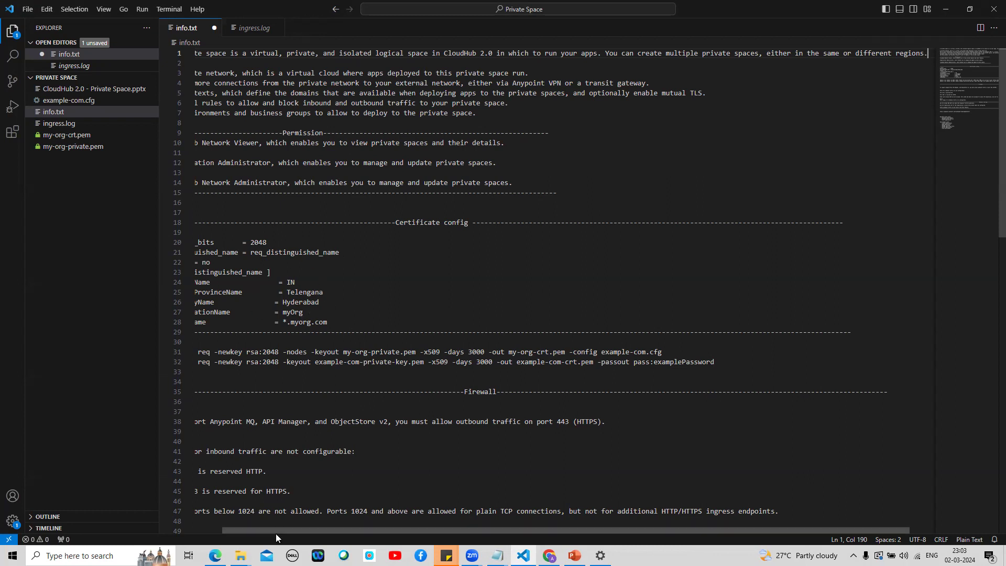
left_click_drag(281, 529, 198, 527)
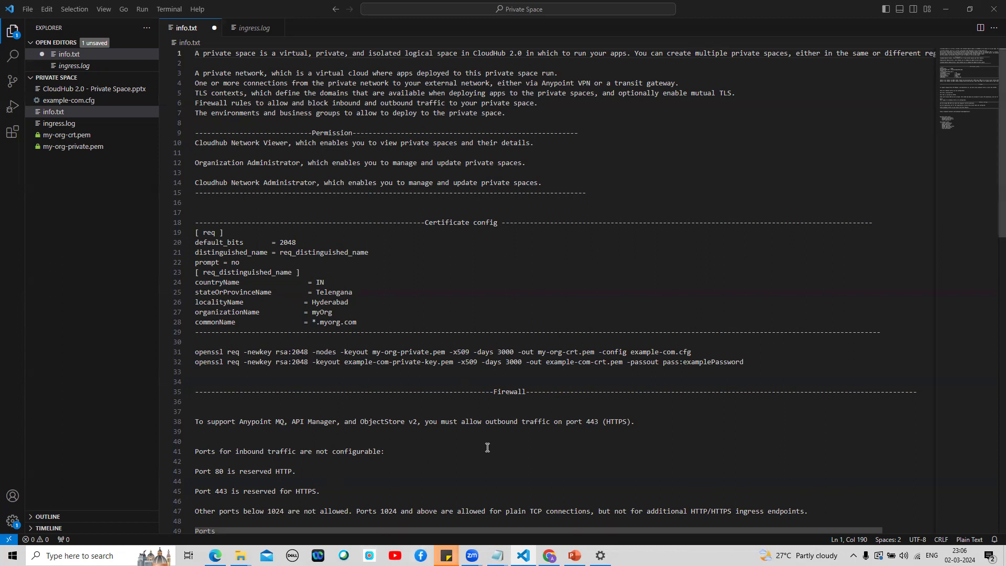
left_click(549, 555)
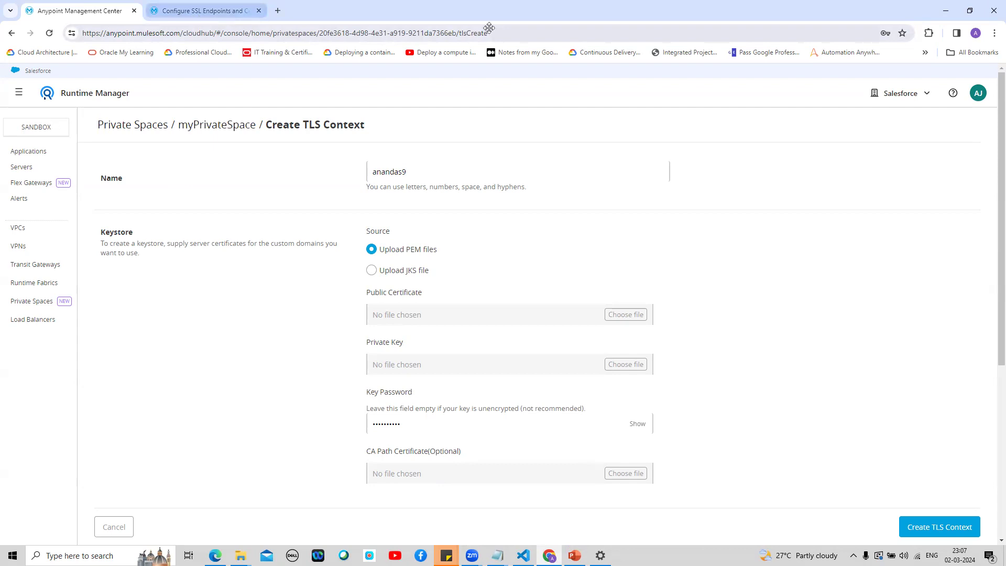
Step: Close the extra documentation tab and attach my-org-crt.pem as the public certificate
left_click(258, 11)
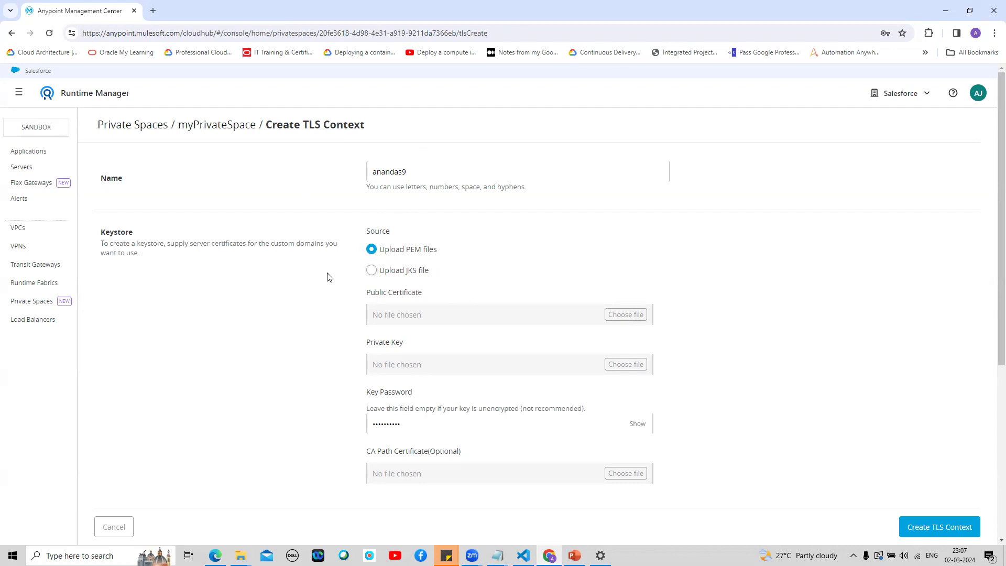
left_click(627, 318)
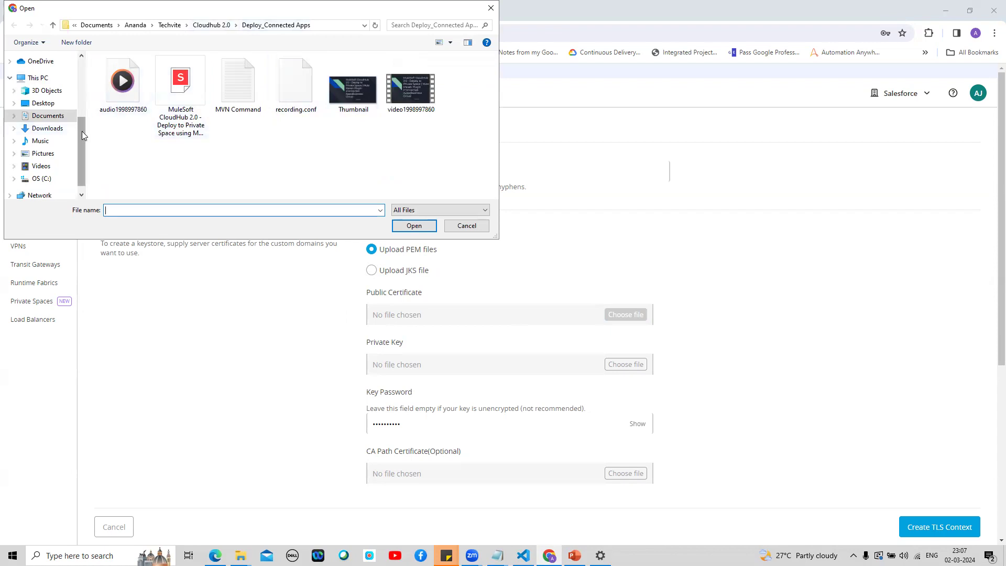
scroll(62, 131, "up", 5)
left_click(57, 134)
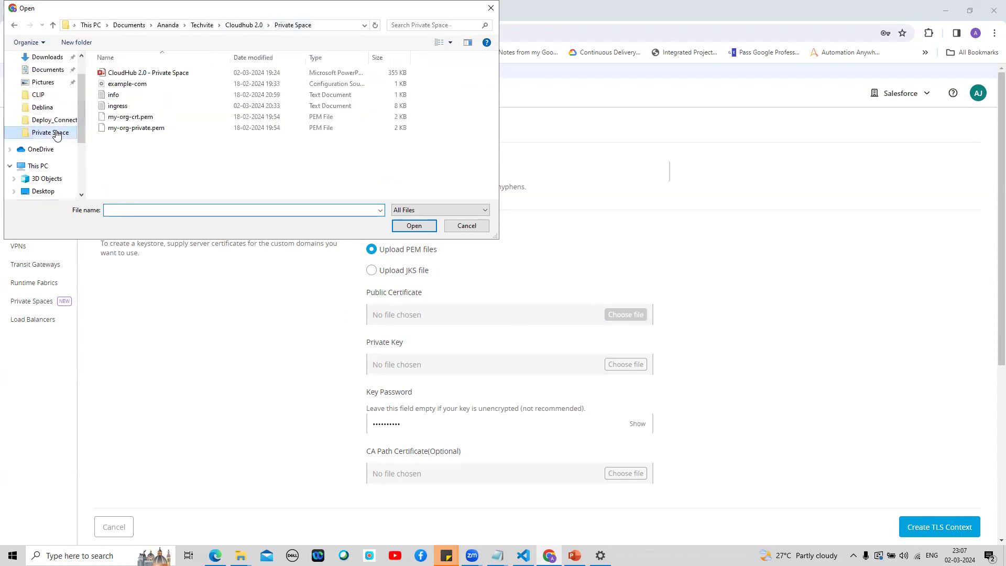
left_click(150, 120)
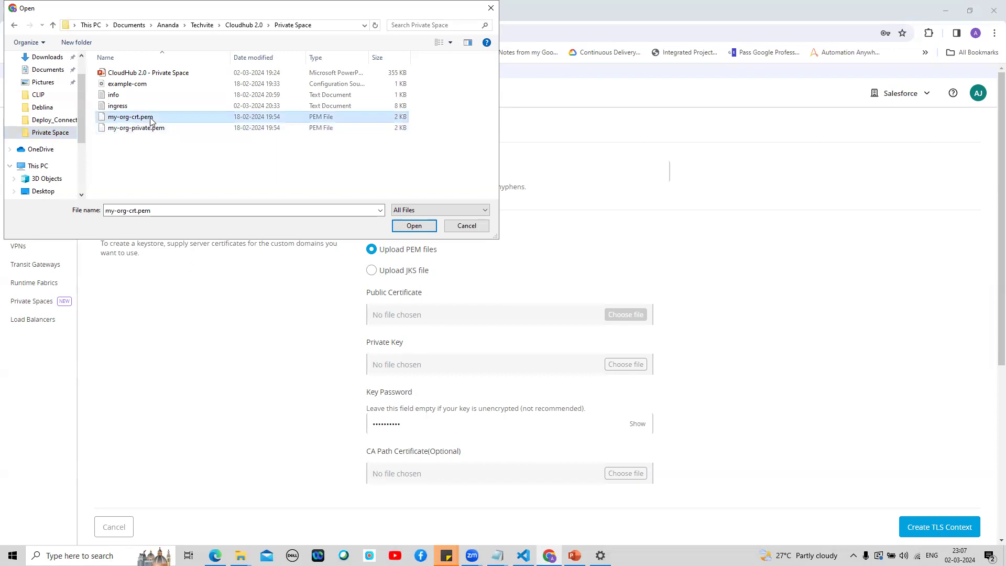
left_click(417, 226)
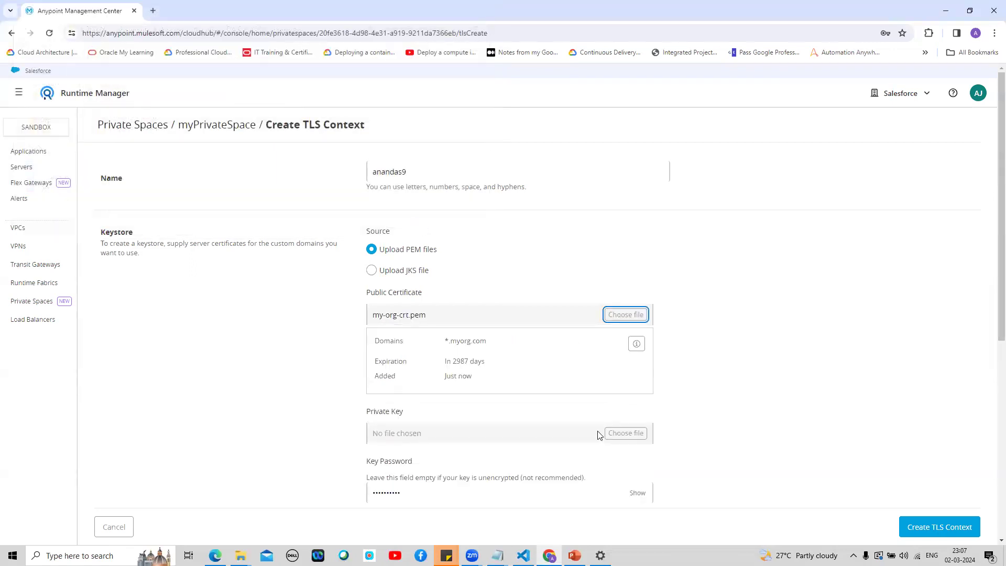
Step: Attach my-org-private.pem from the Private Space folder as the TLS private key
left_click(627, 437)
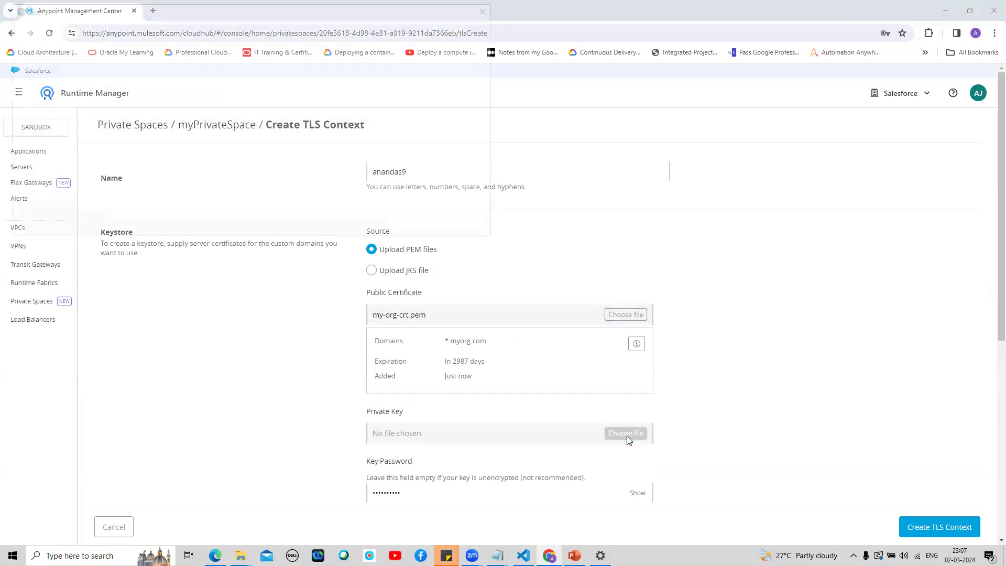
left_click(150, 128)
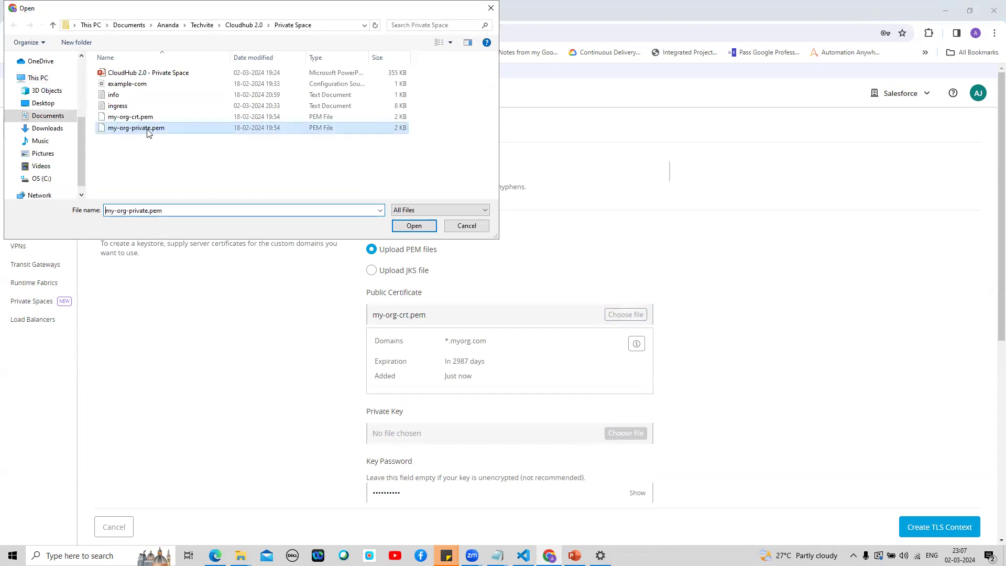
left_click(420, 226)
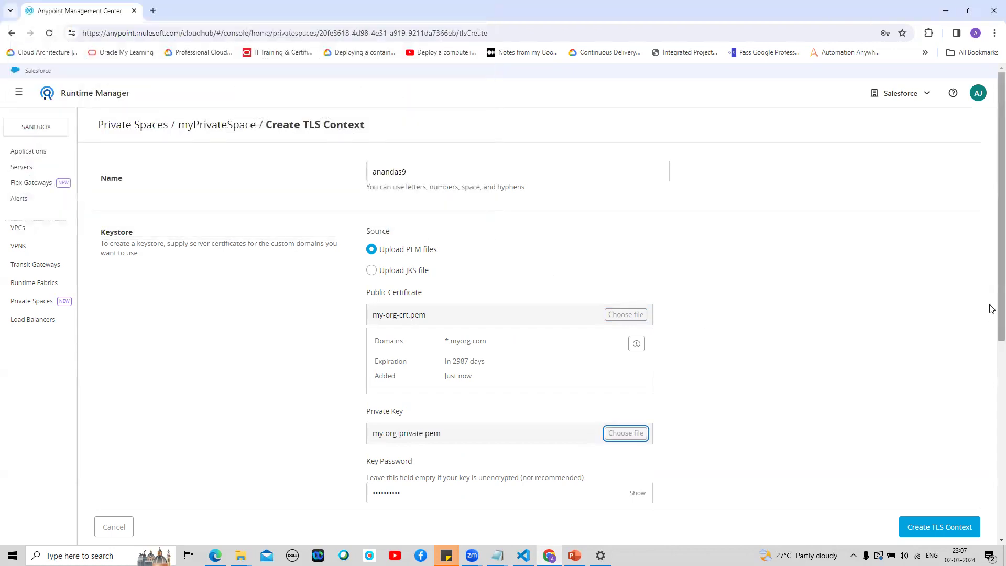
Step: Replace the public certificate with example-com-crt.pem
left_click_drag(991, 299, 990, 382)
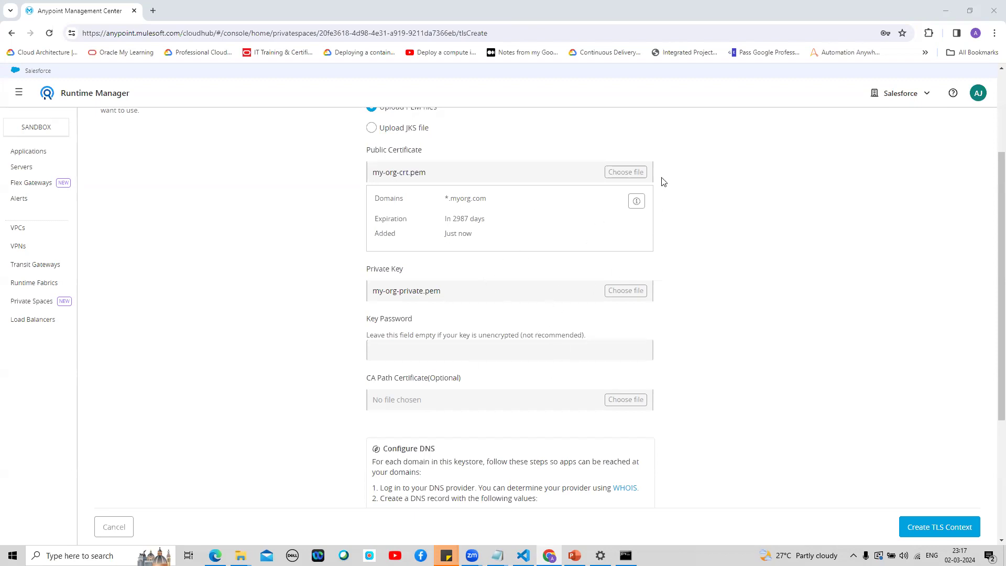
left_click(622, 176)
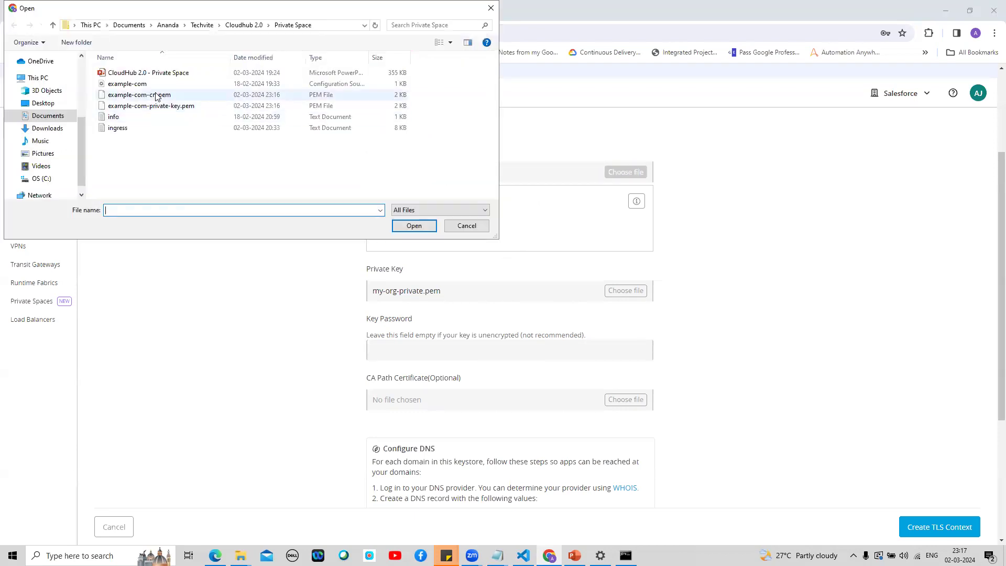
left_click(156, 96)
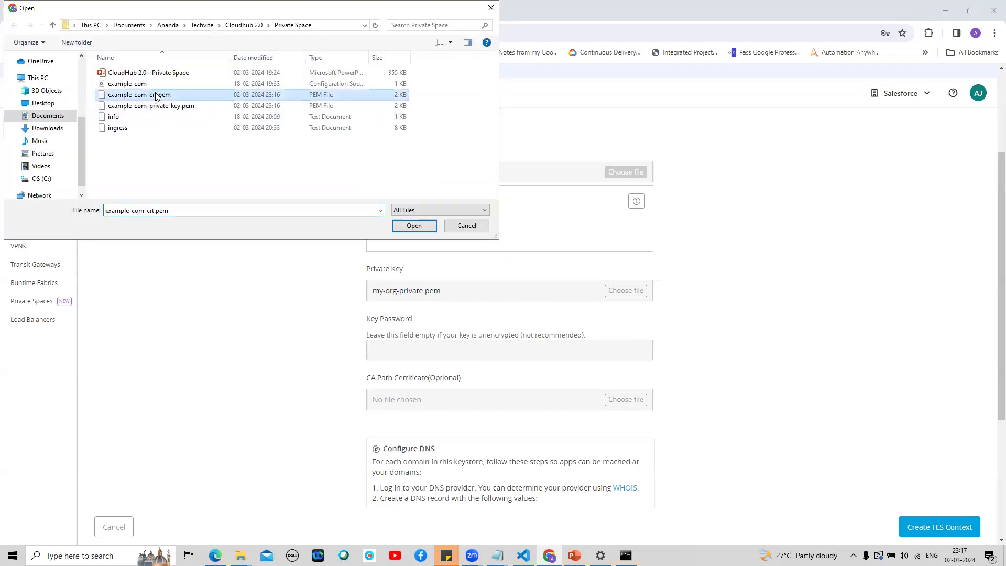
left_click(414, 225)
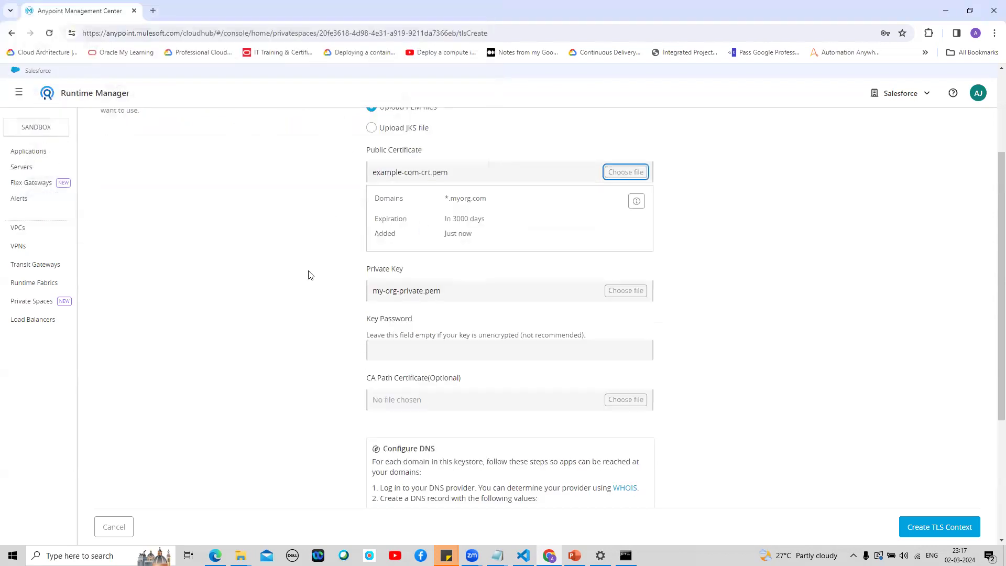
Step: Replace the private key with example-com-private-key.pem, then bring up cmd to check the openssl command
left_click(619, 293)
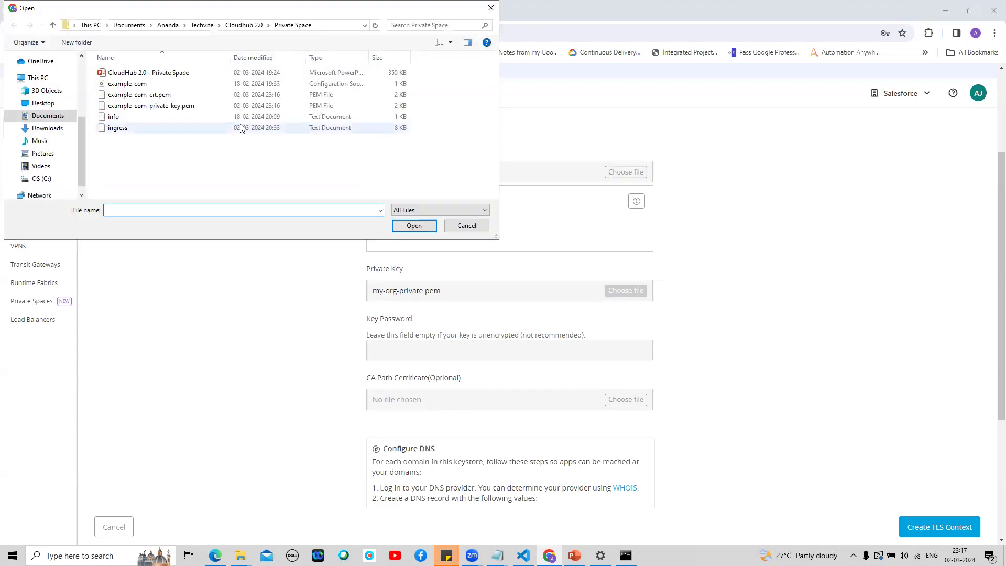
left_click(183, 108)
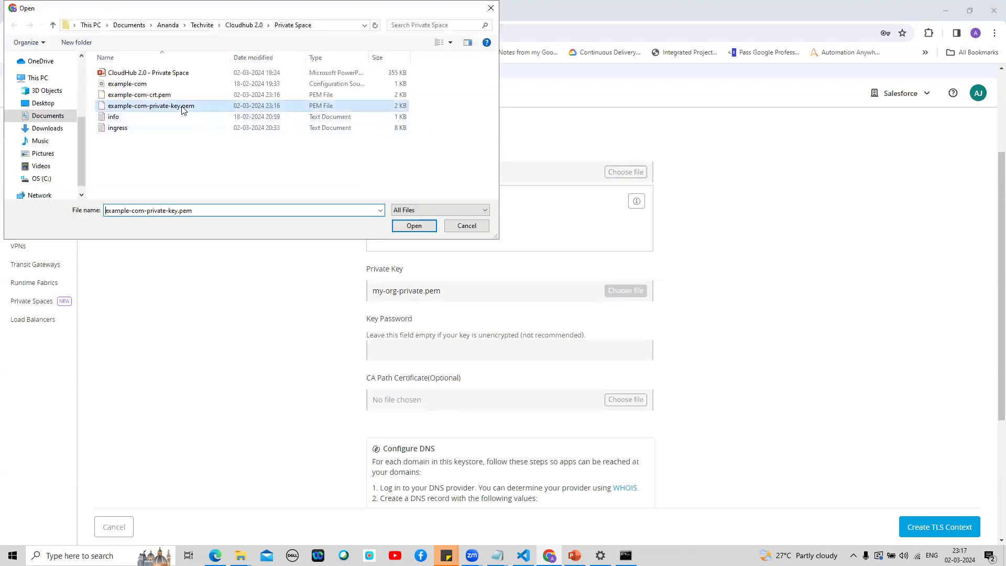
left_click(419, 226)
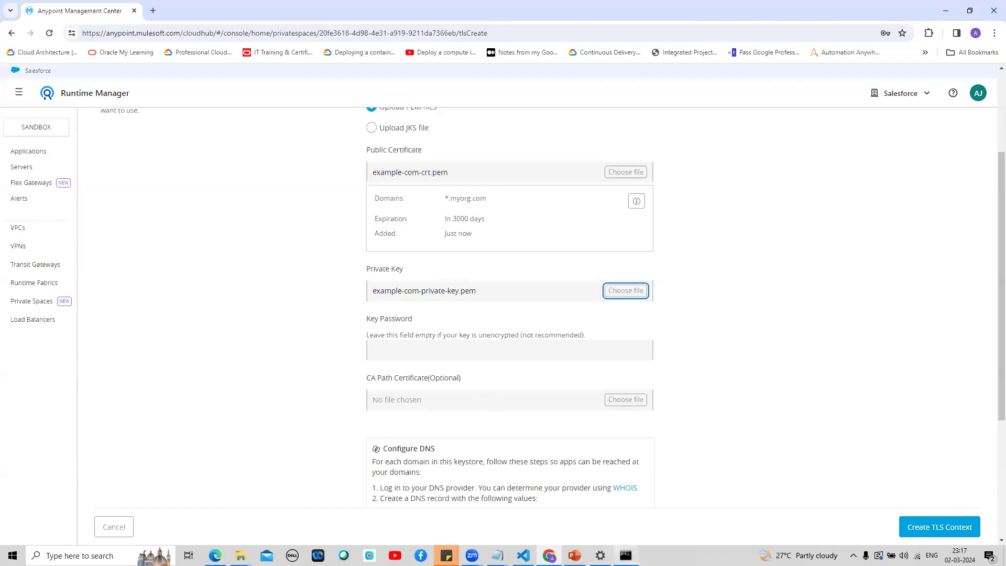
left_click(624, 554)
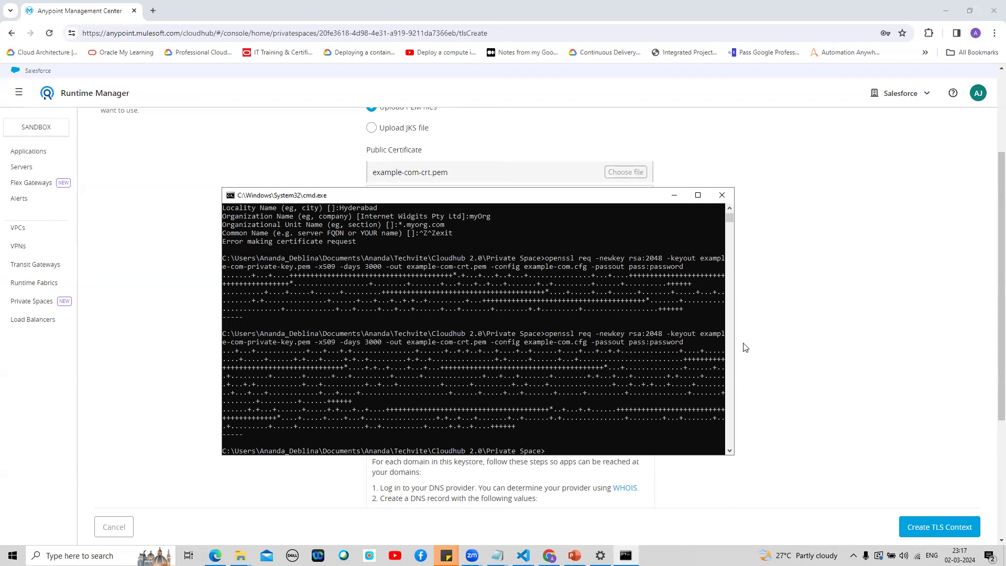
Step: Enter the example-com private key's password in Key Password and verify it with Show/Hide
left_click(675, 196)
left_click(452, 345)
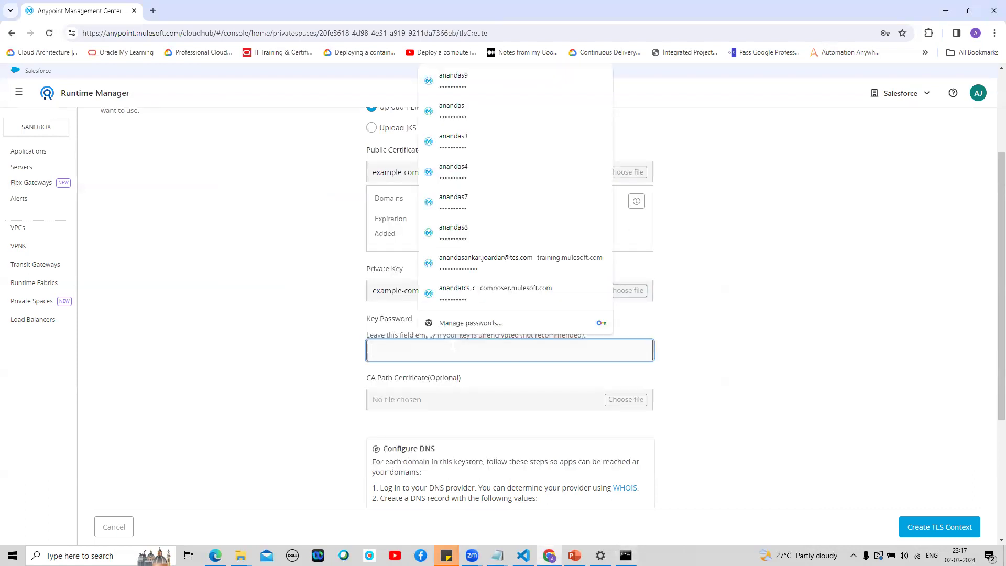
type("••")
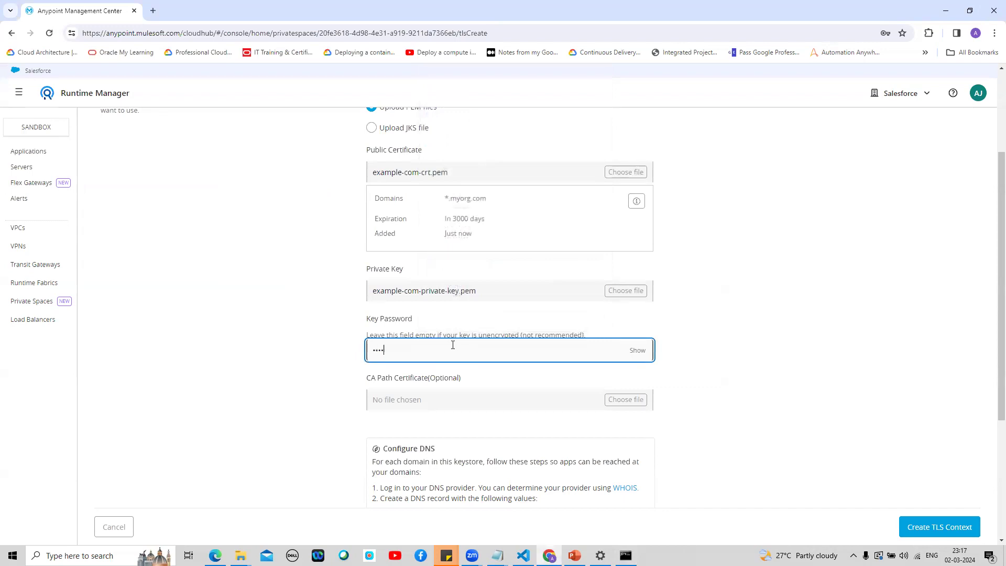
type("ssword")
left_click(637, 350)
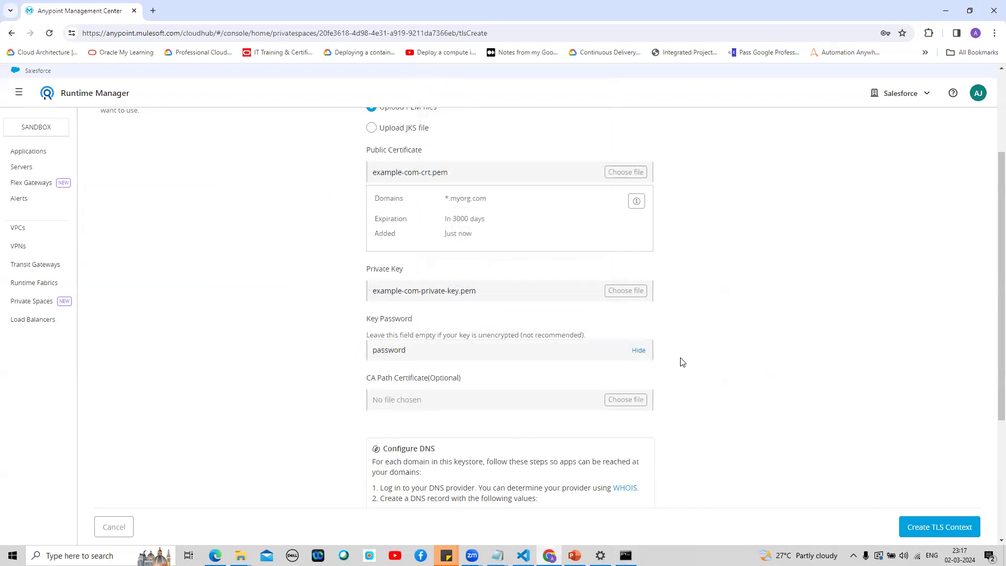
left_click(638, 351)
left_click_drag(991, 375, 991, 471)
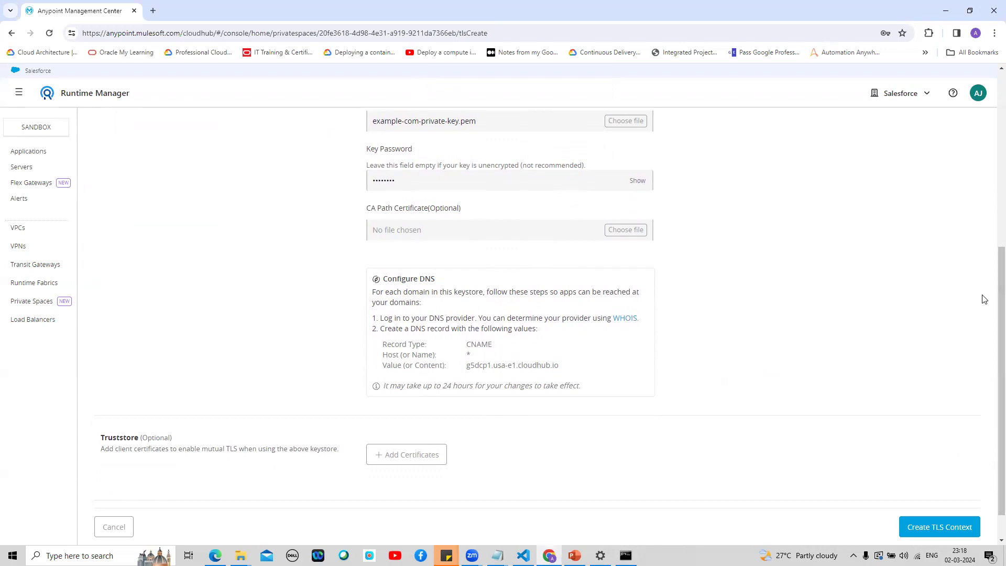
Step: Scroll the Create TLS Context form to review the keystore files and the Configure DNS CNAME record
mouse_move(991, 291)
left_mouse_down()
mouse_move(991, 92)
mouse_move(992, 293)
left_mouse_up()
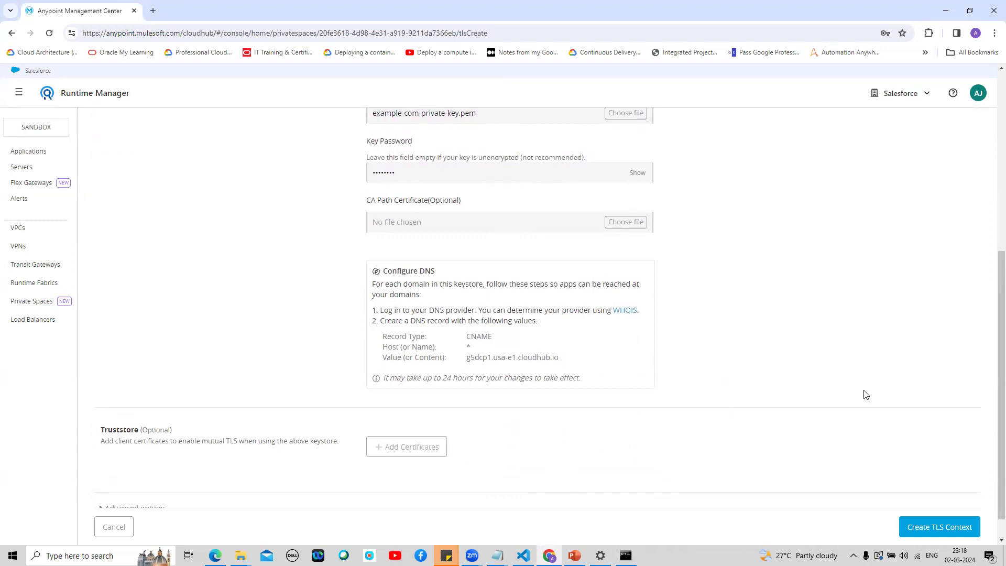
left_click_drag(992, 351, 992, 307)
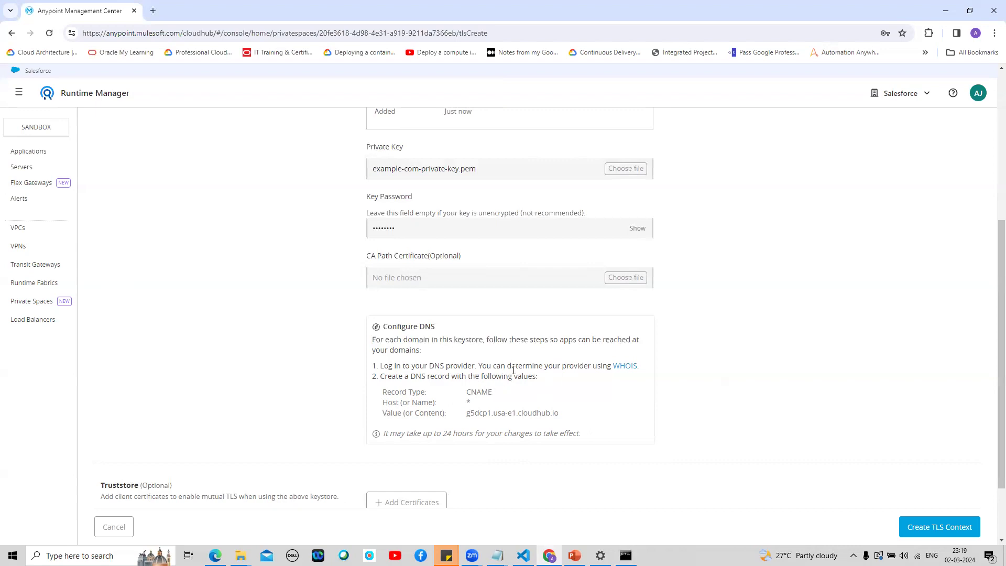
Step: Open the Configuring Domains and Certificates for a Private Space docs in a new tab, then return to the TLS form
left_click(623, 368)
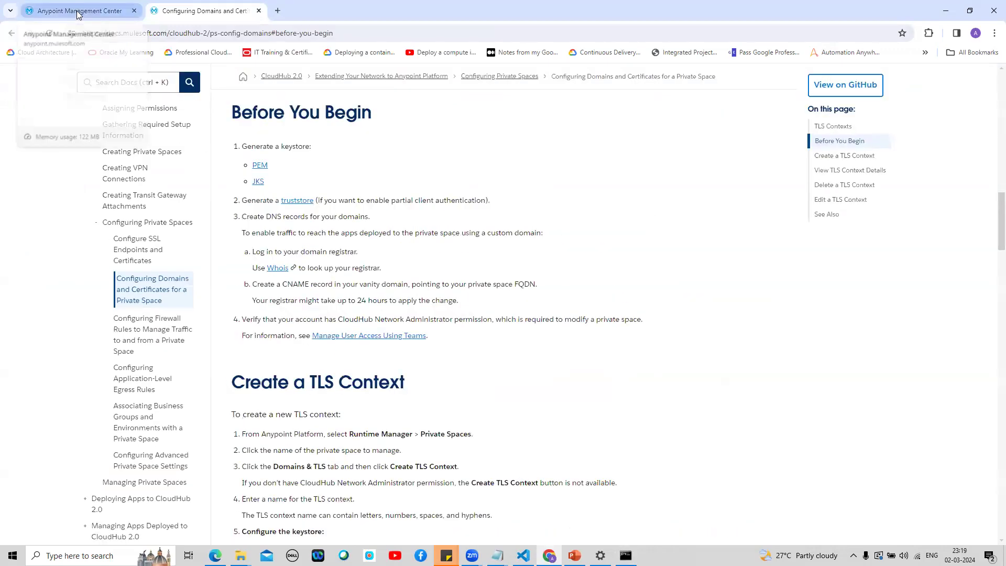
left_click(77, 11)
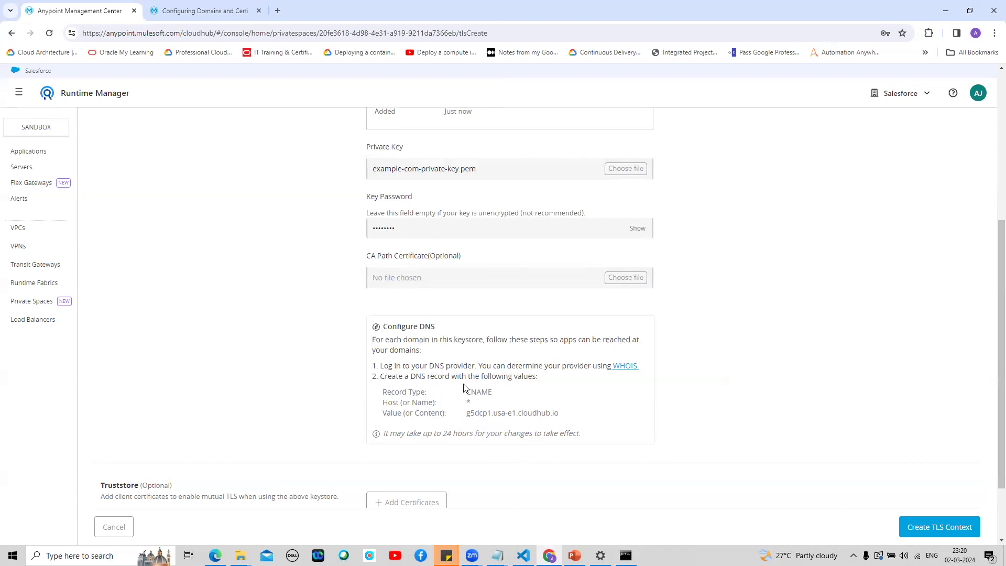
scroll(991, 283, "up", 2)
scroll(991, 270, "up", 3)
scroll(992, 273, "down", 3)
scroll(991, 273, "up", 4)
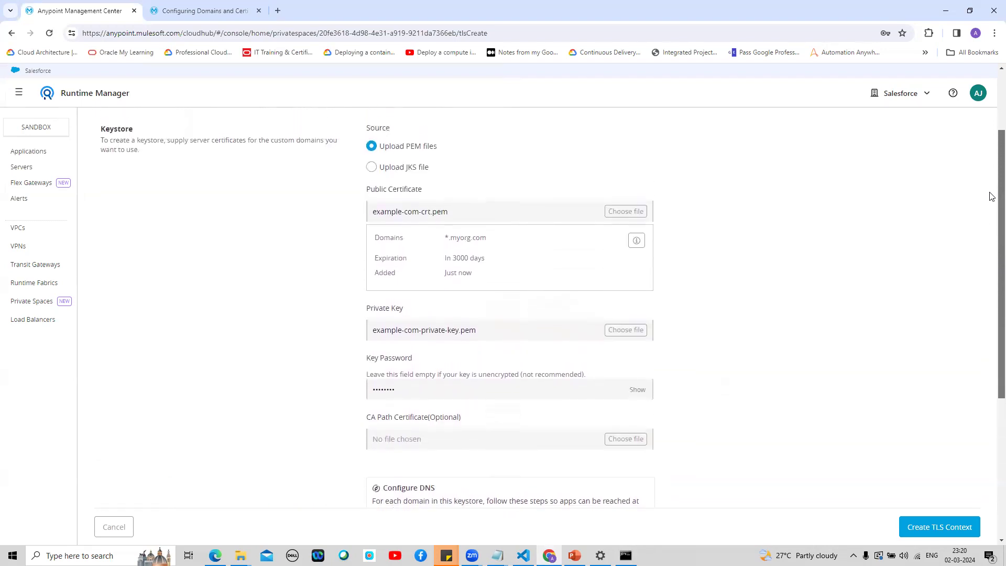
scroll(991, 189, "up", 1)
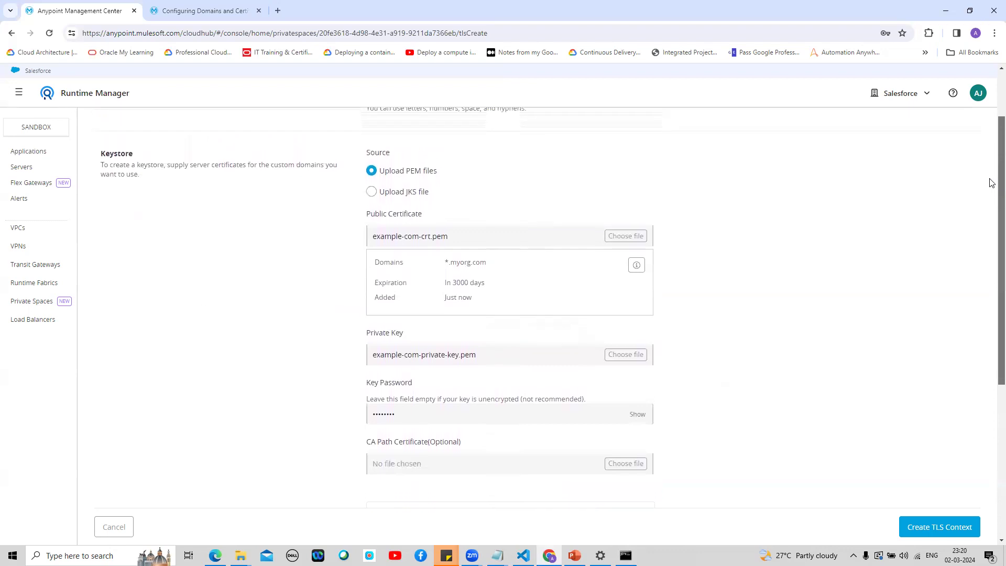
scroll(990, 209, "down", 3)
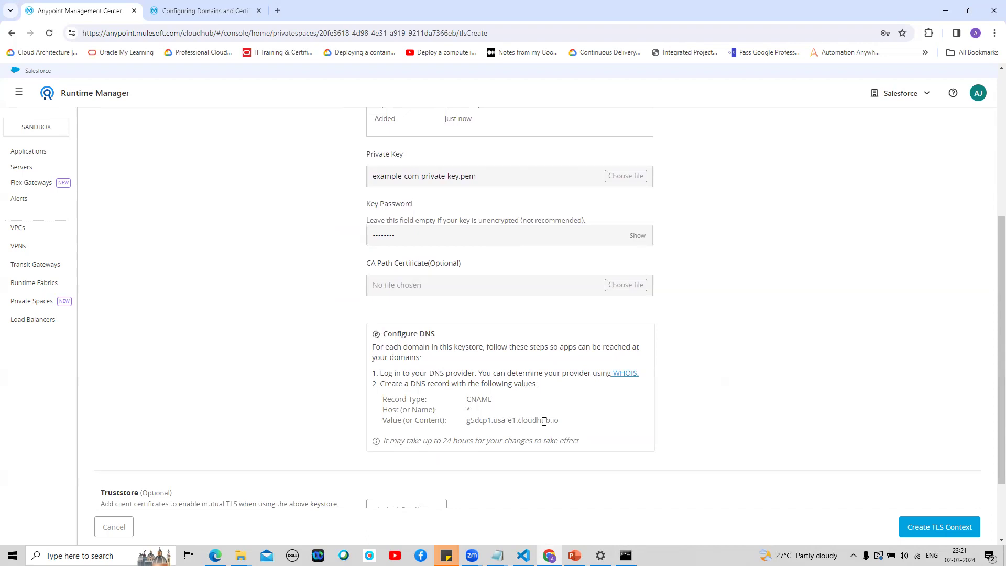
scroll(992, 342, "down", 1)
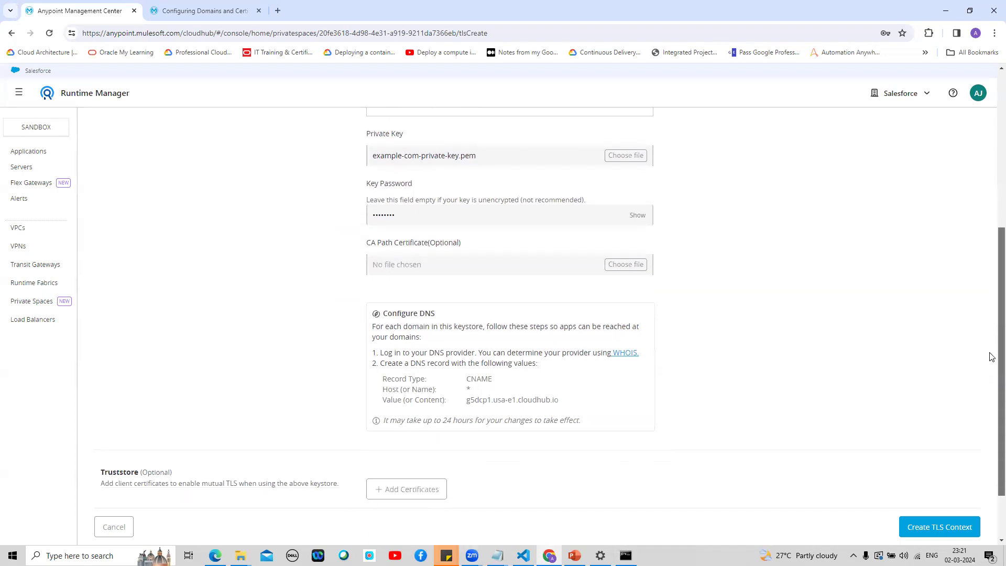
scroll(990, 362, "up", 6)
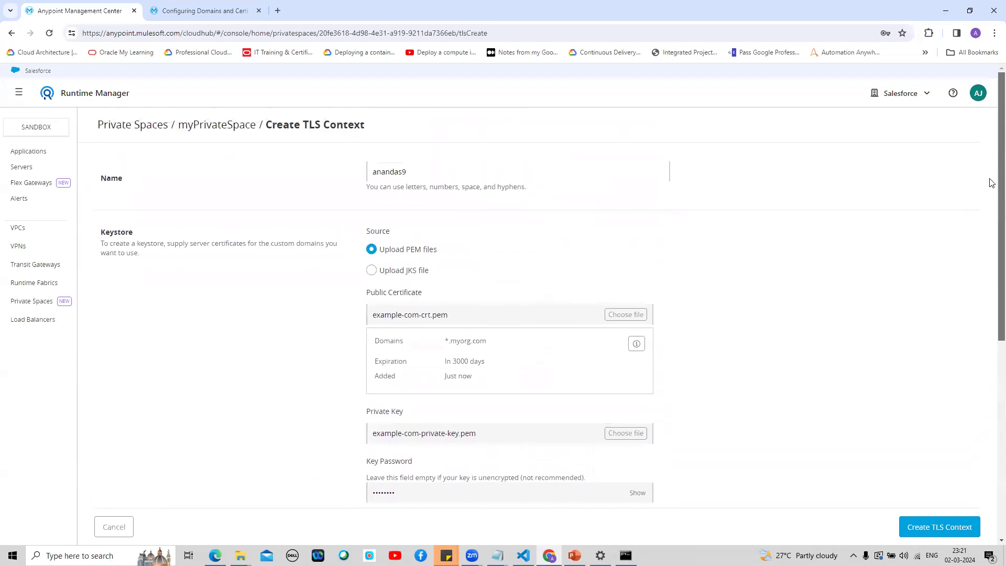
scroll(991, 236, "down", 4)
scroll(990, 346, "down", 2)
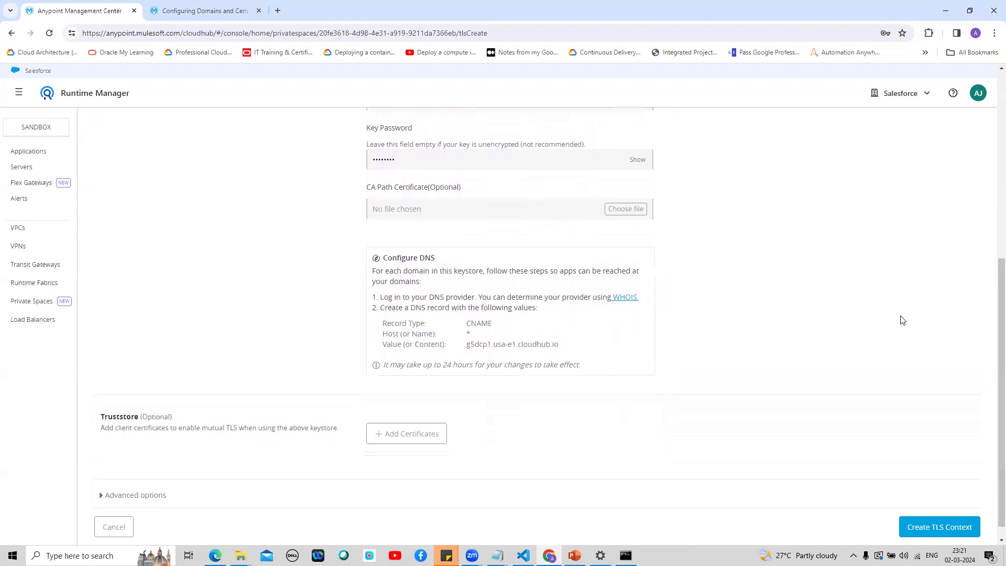
scroll(991, 338, "up", 1)
scroll(979, 236, "up", 4)
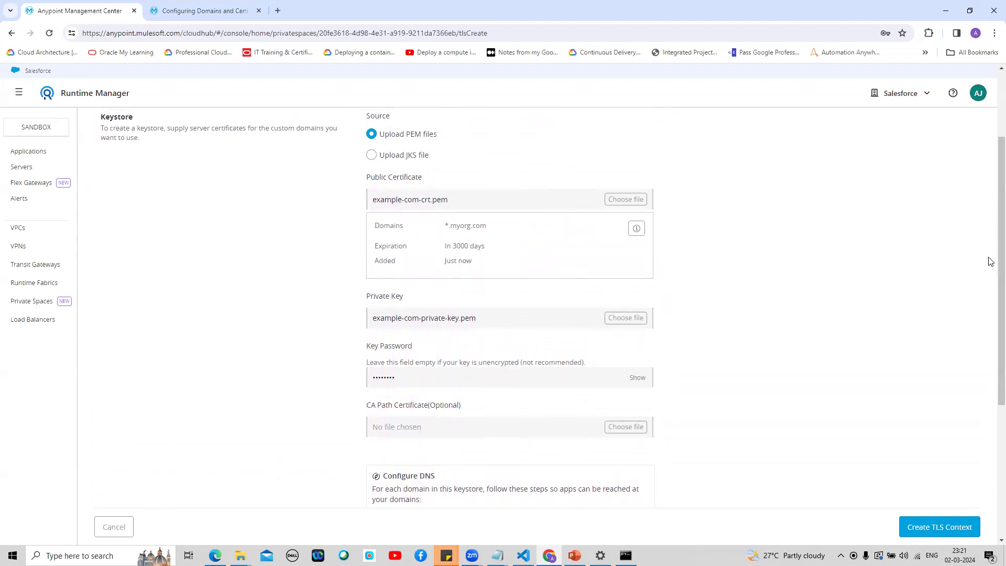
left_click_drag(1000, 249, 992, 362)
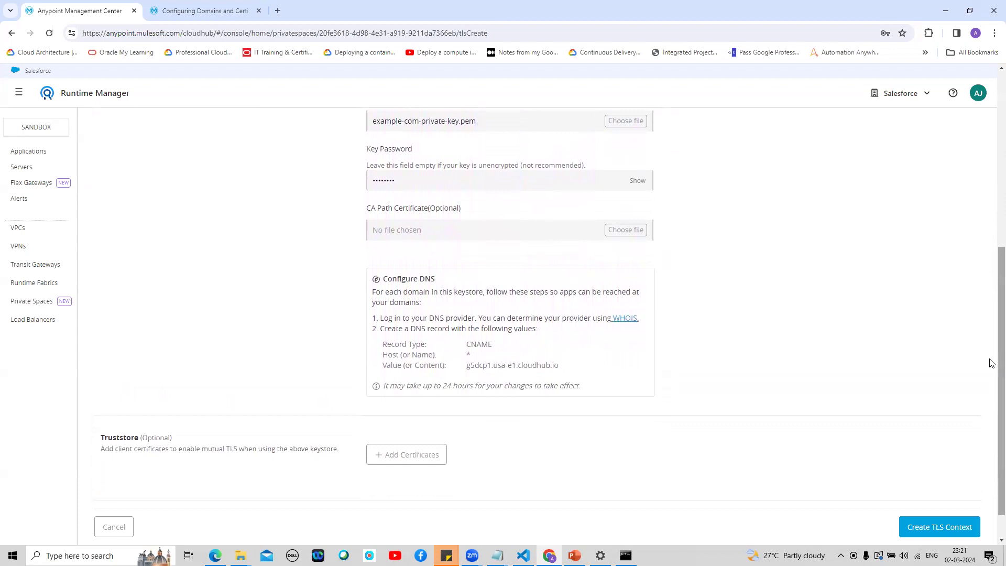
right_click(991, 287)
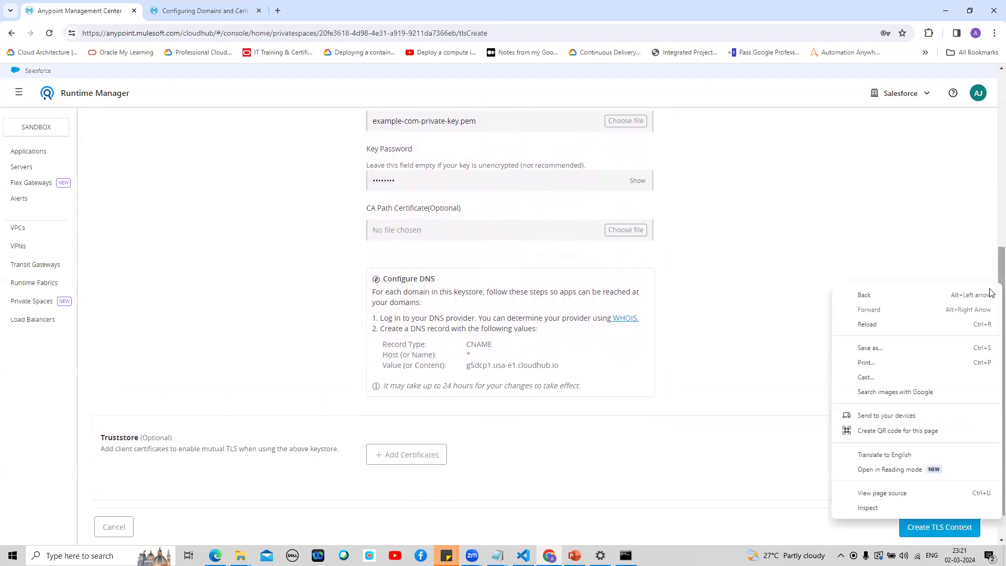
left_click_drag(993, 263, 990, 288)
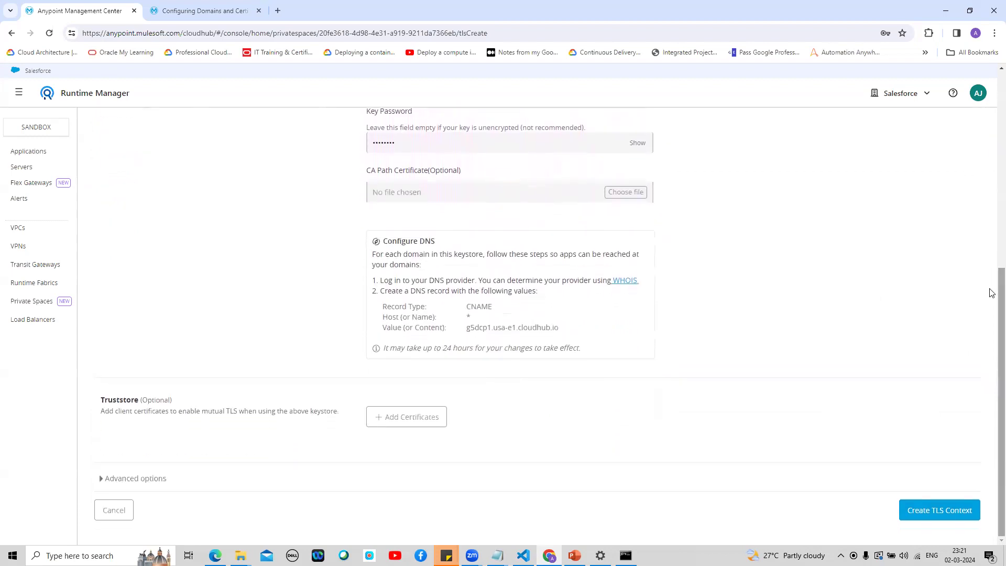
left_click(945, 510)
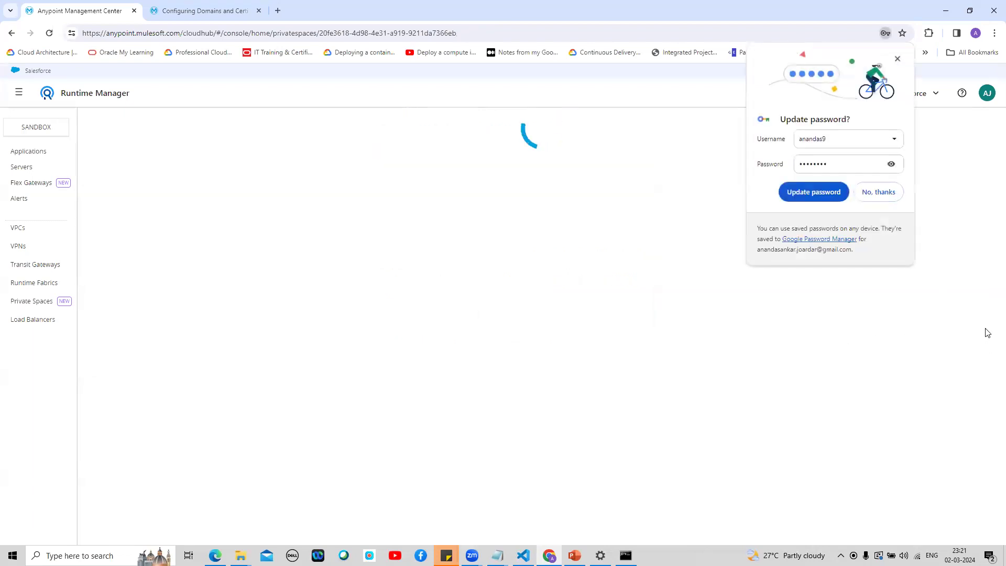
Step: Dismiss the browser's password-saving prompt and show myPrivateSpace's Firewall rules
left_click(898, 60)
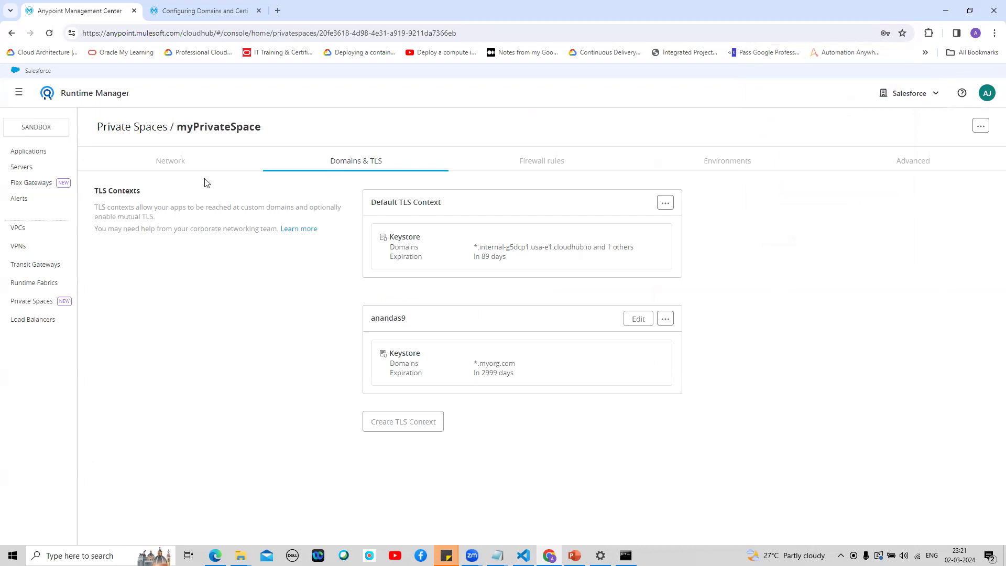
left_click(169, 167)
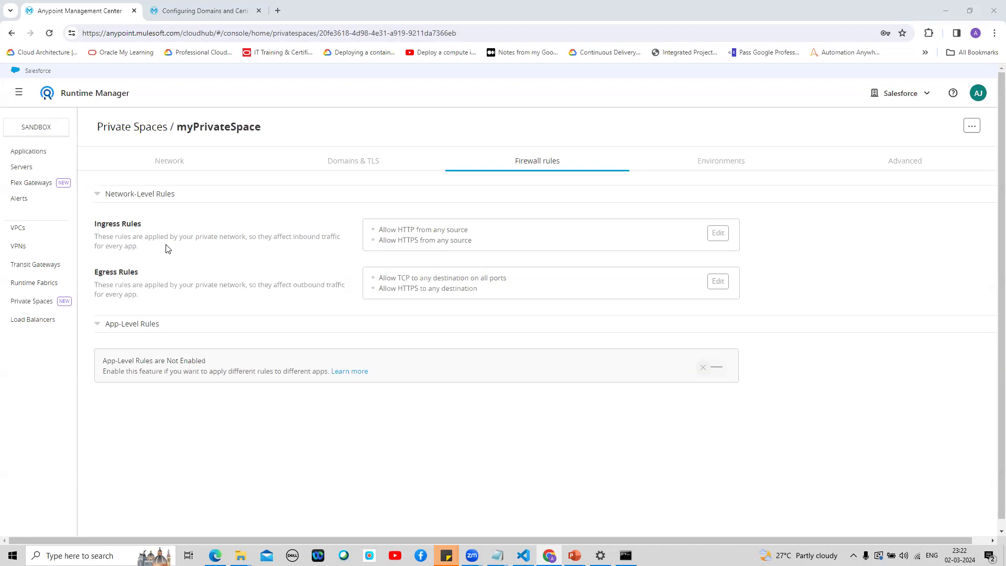
Step: Edit the ingress rules, trying a custom IP range for Allow HTTP's source before restoring Any Destination
left_click(717, 233)
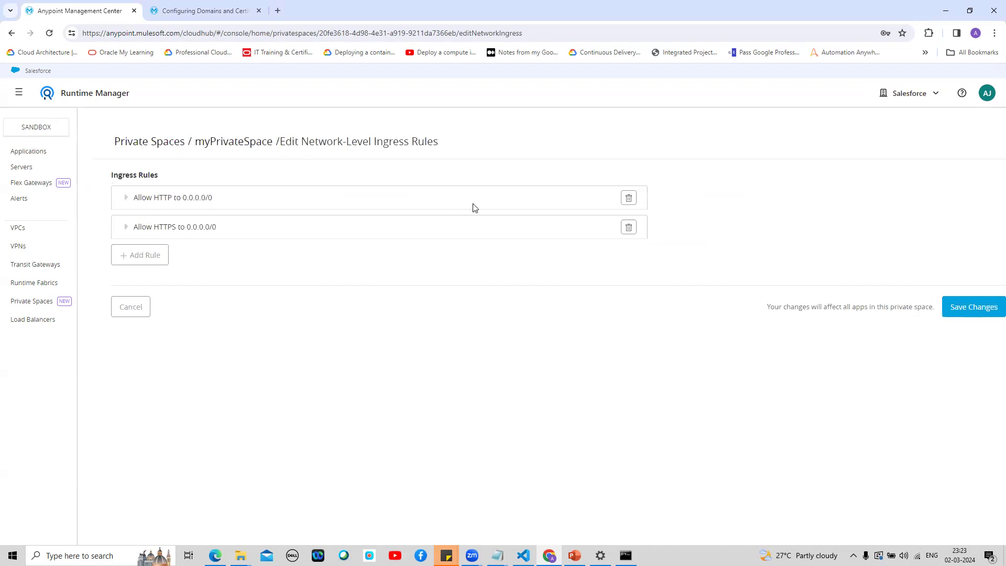
left_click(123, 198)
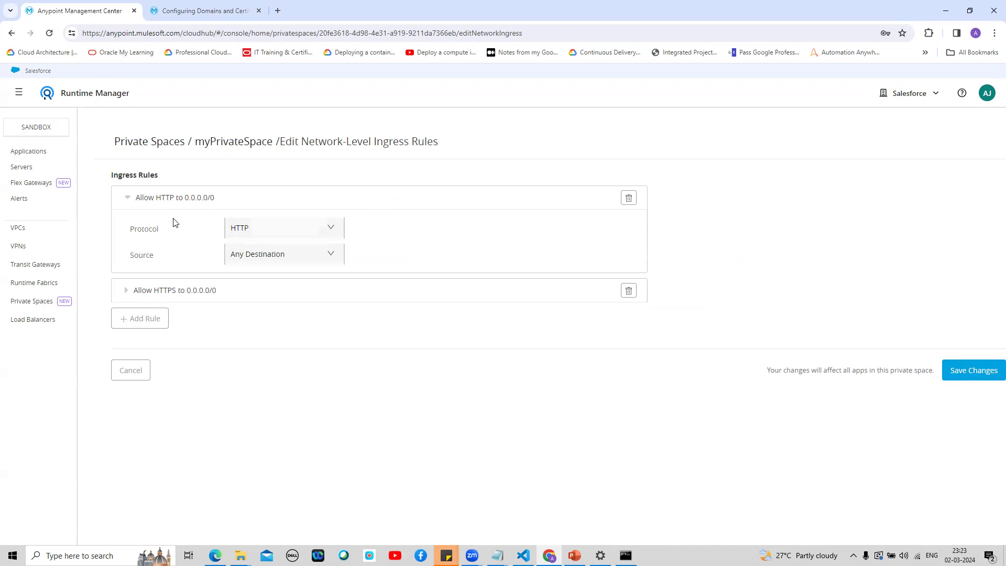
left_click(331, 233)
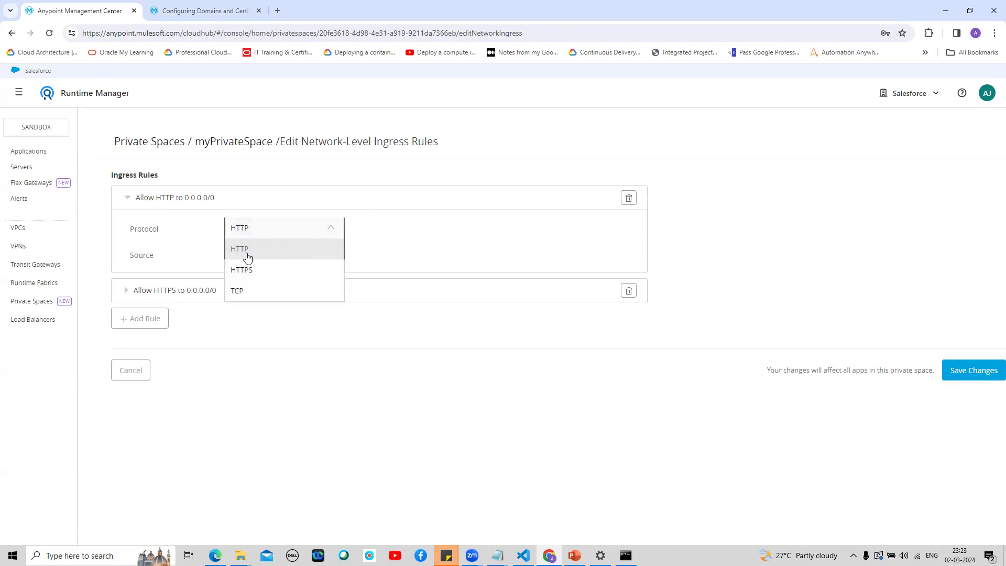
left_click(407, 232)
left_click(327, 258)
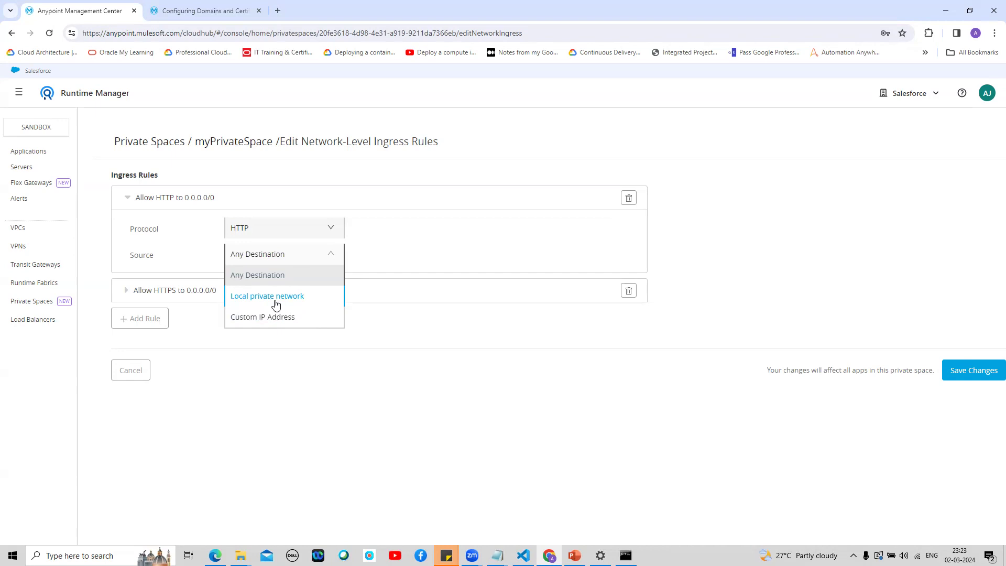
left_click(258, 317)
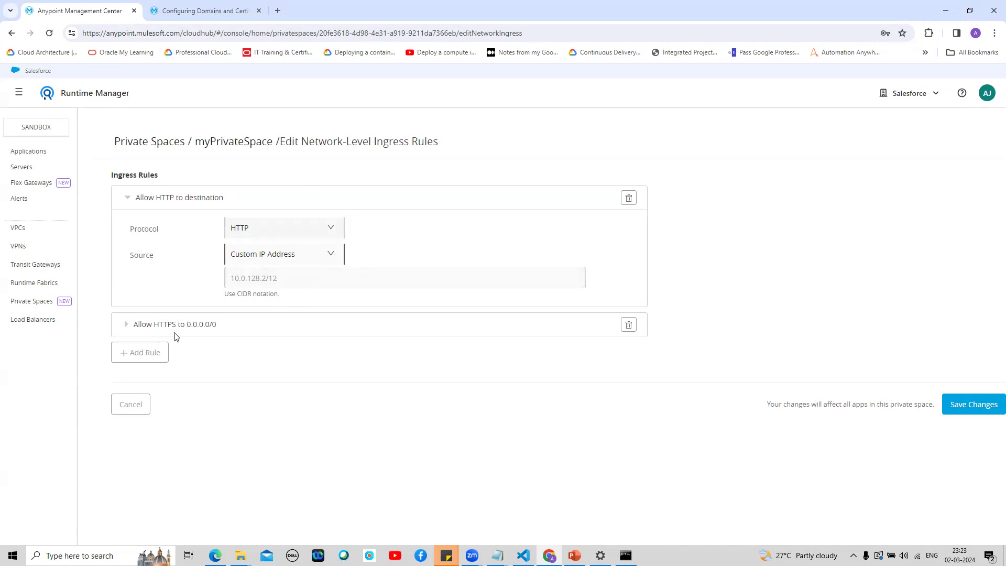
left_click(334, 255)
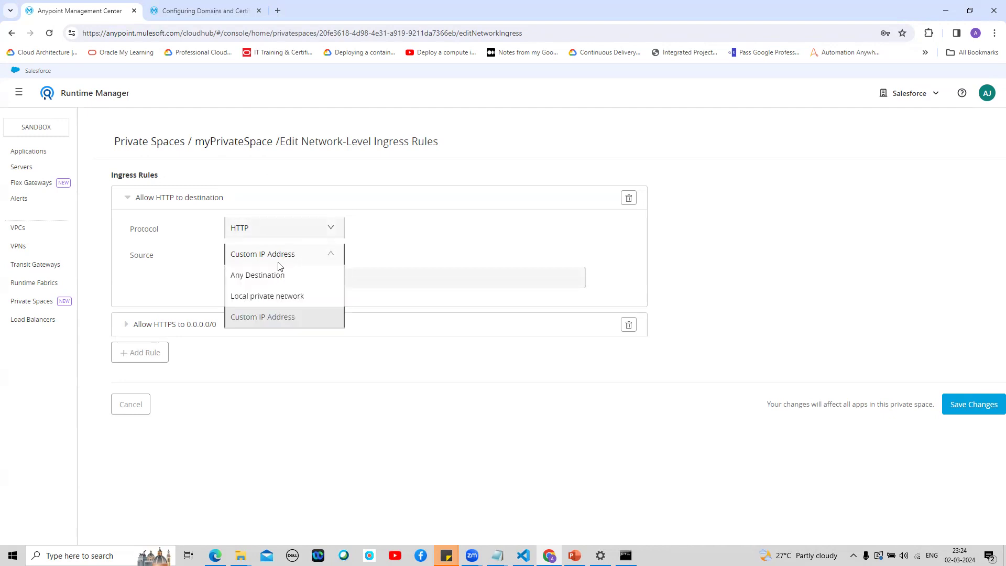
left_click(267, 275)
left_click(382, 222)
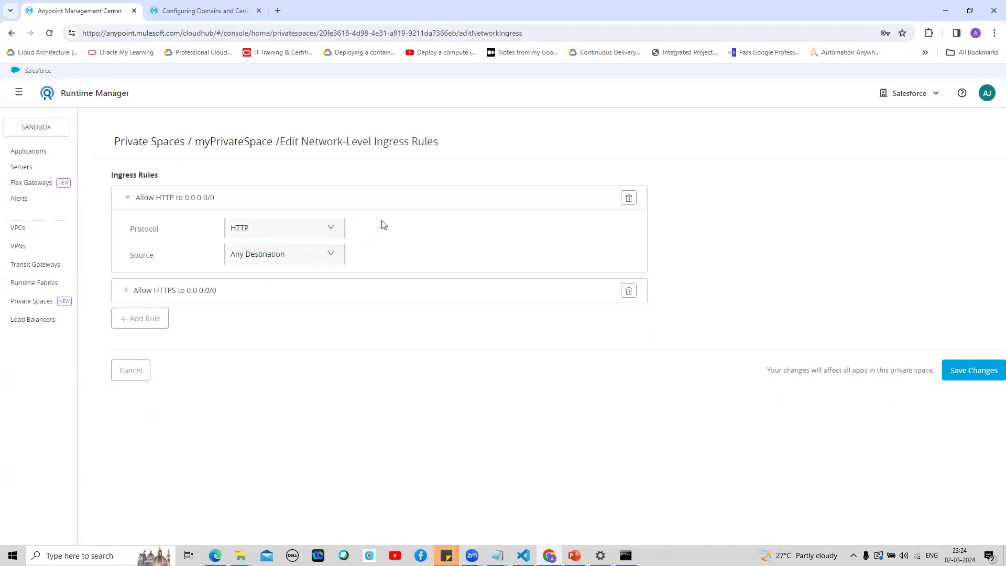
left_click(124, 290)
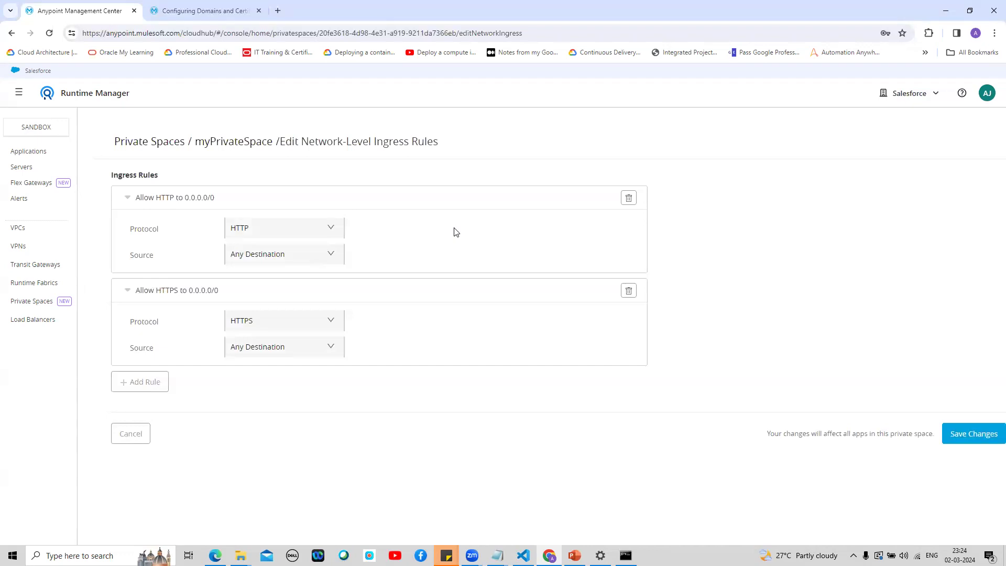
Step: Try TCP and then HTTP as the second ingress rule's protocol
left_click(333, 232)
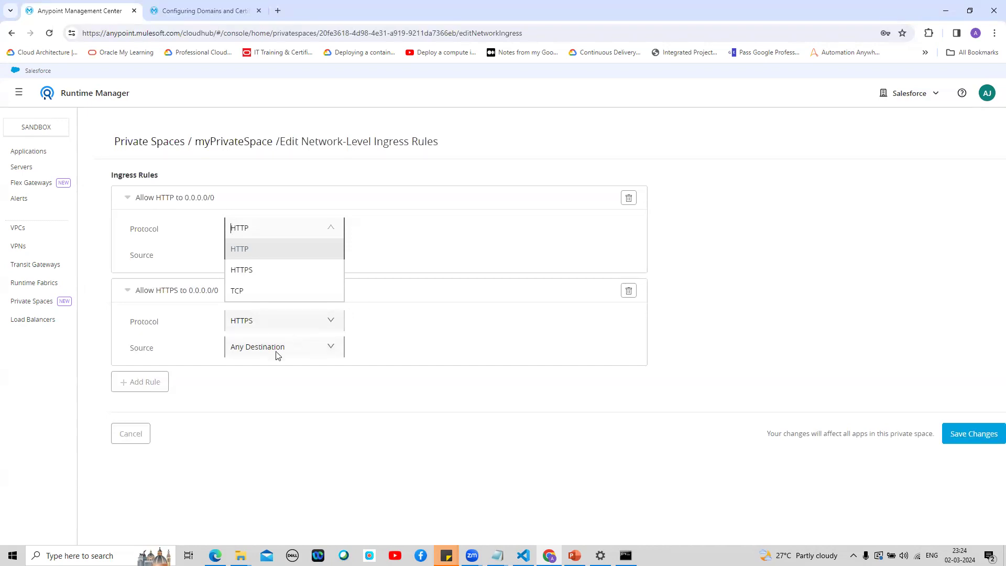
left_click(410, 247)
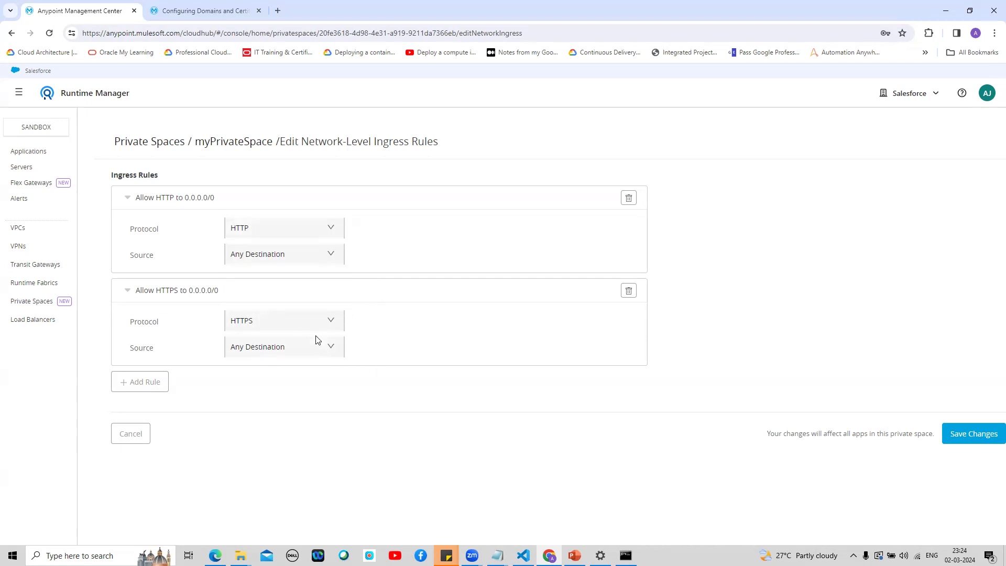
left_click(330, 320)
left_click(278, 385)
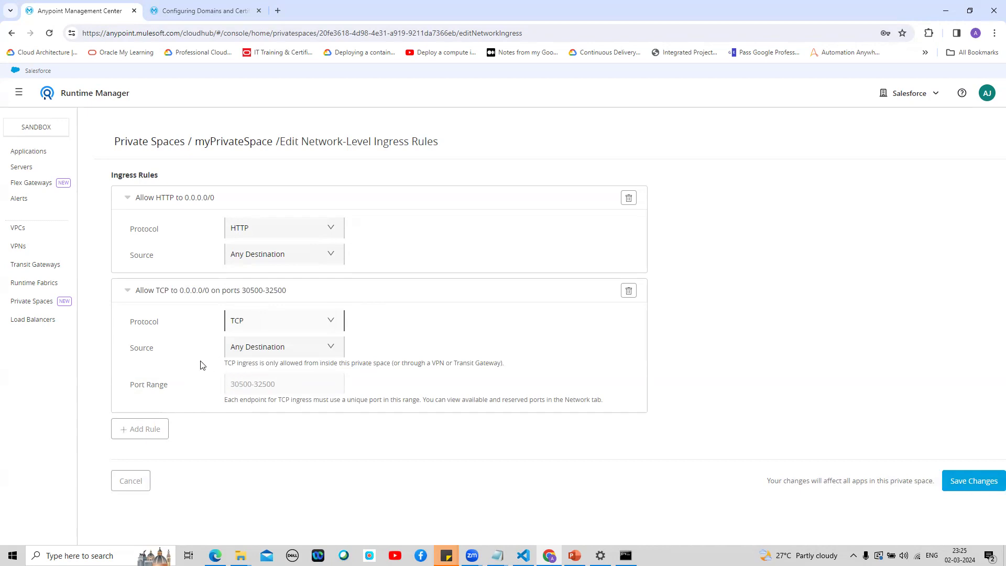
left_click(330, 319)
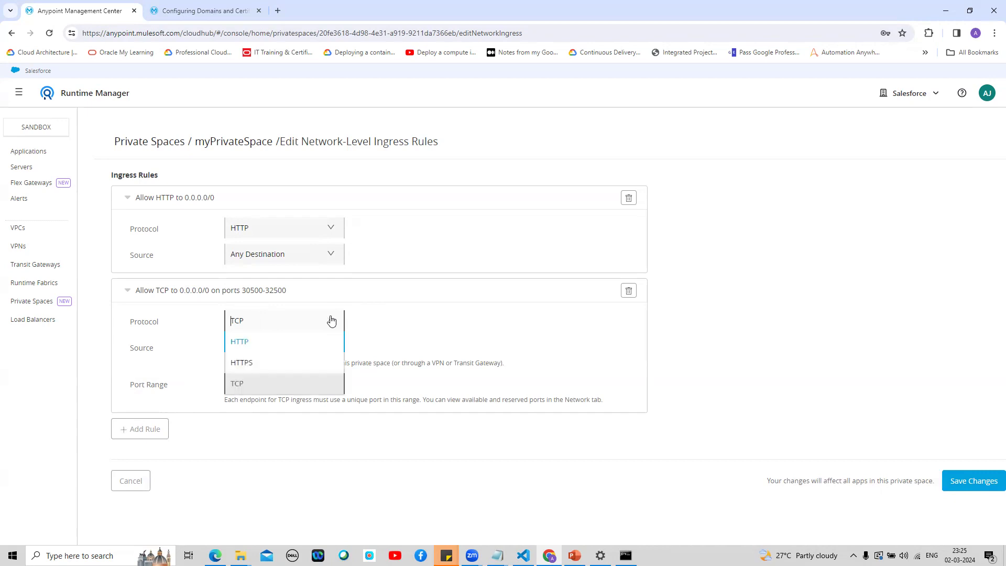
left_click(263, 350)
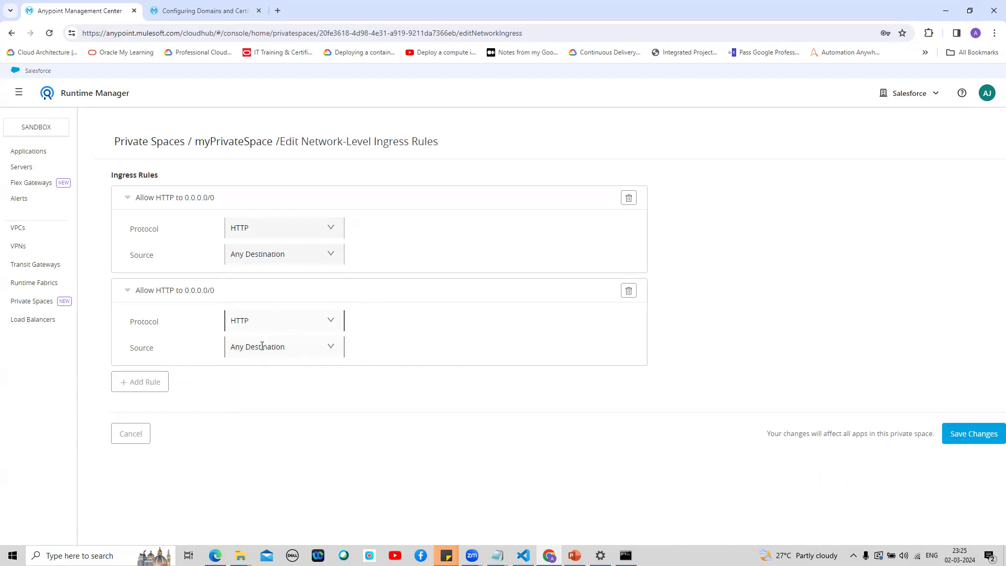
Step: Set the second ingress rule back to HTTPS, discard the ingress edits, and edit the egress rules
left_click(341, 317)
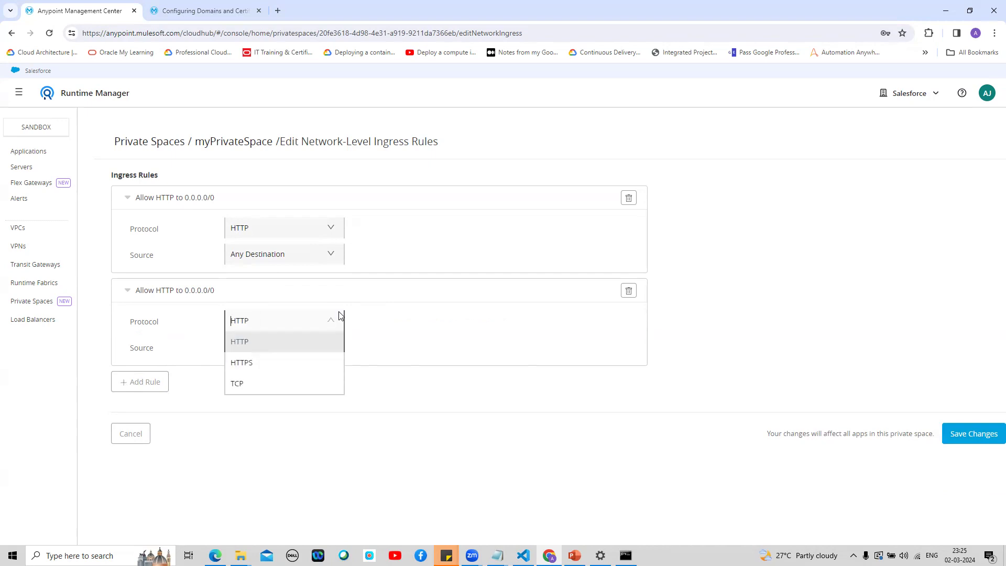
left_click(295, 363)
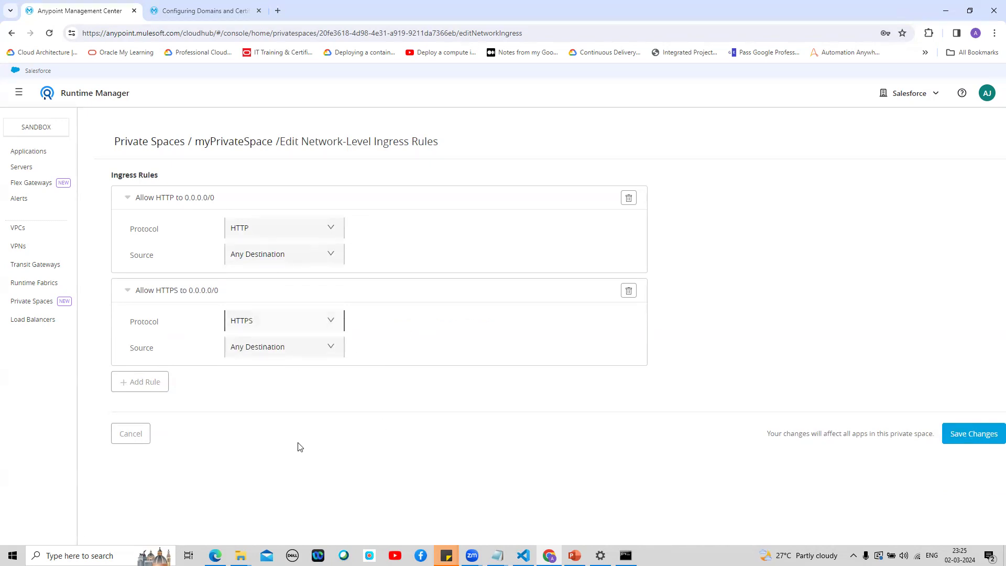
left_click(136, 437)
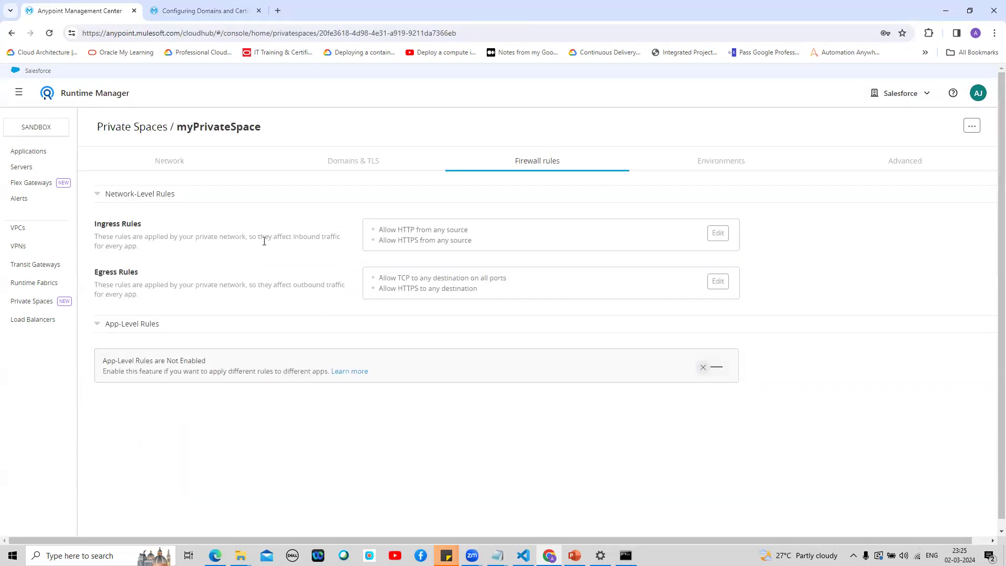
left_click(713, 286)
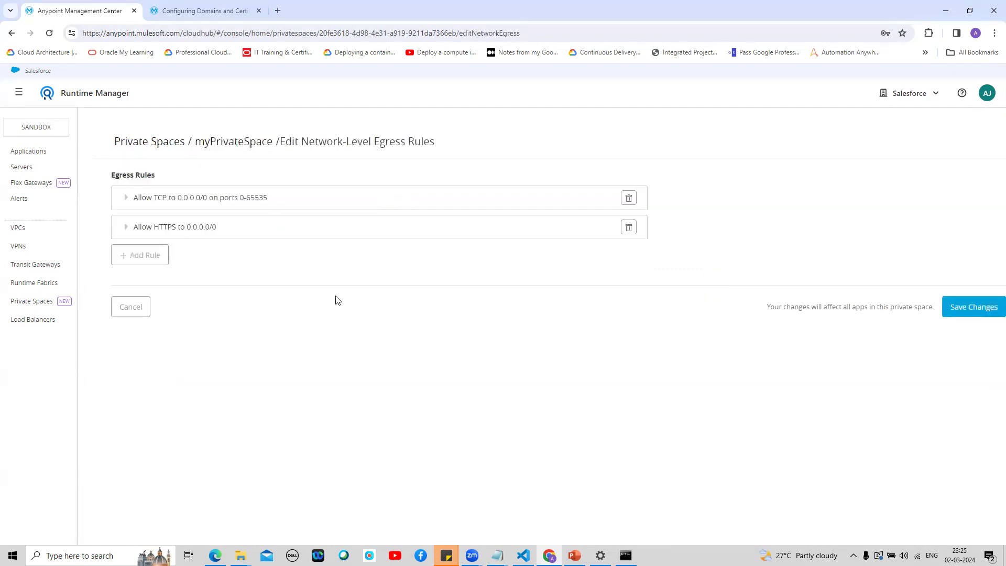
Step: Expand the TCP and HTTPS egress rules keeping Any Destination, and add a blank third rule
left_click(125, 198)
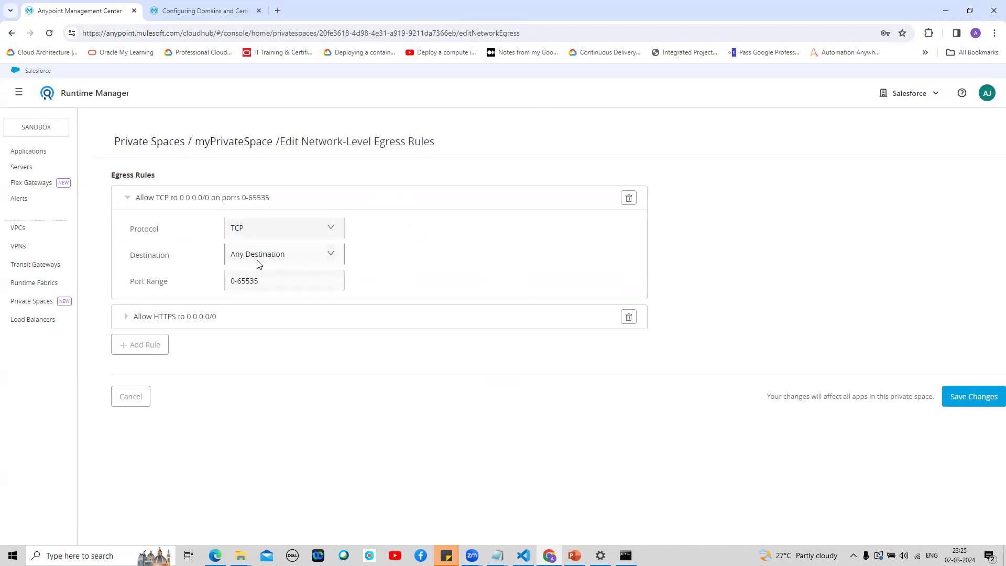
left_click(327, 260)
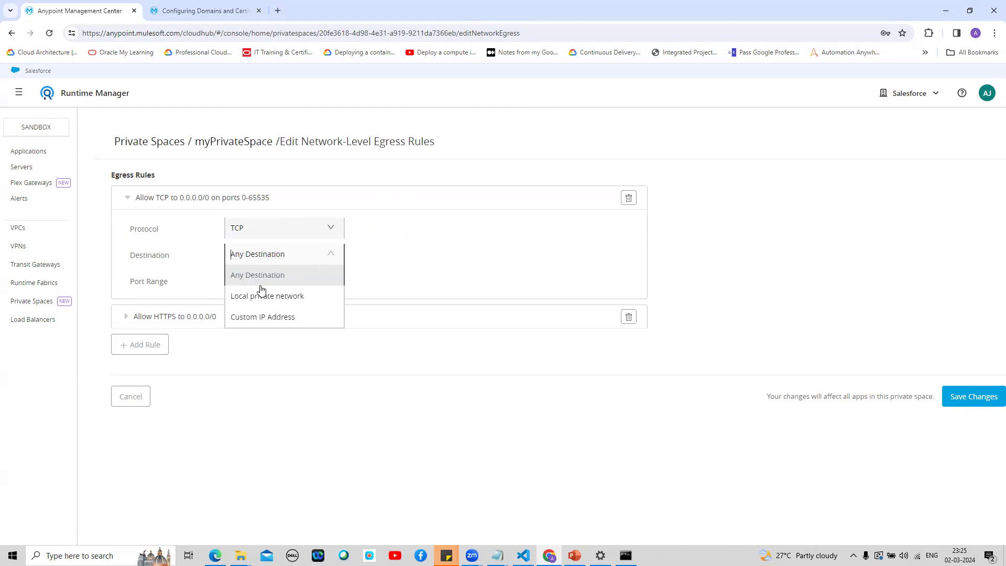
left_click(189, 269)
left_click(120, 323)
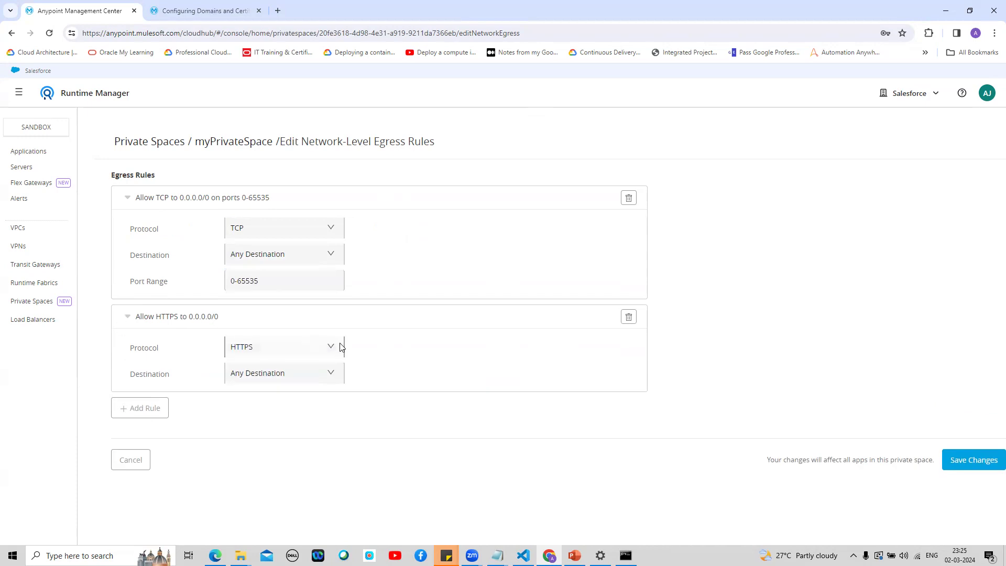
left_click(334, 374)
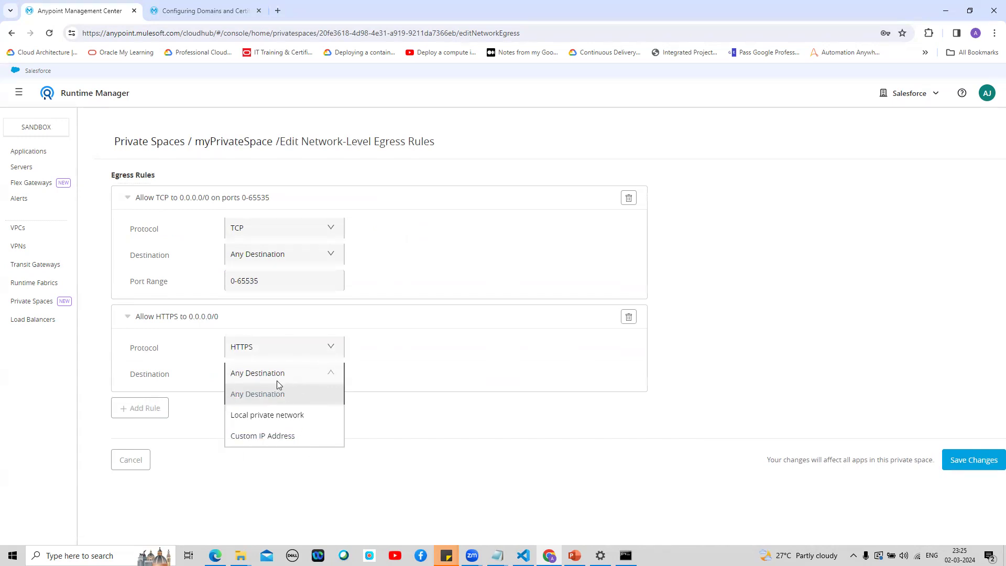
left_click(412, 347)
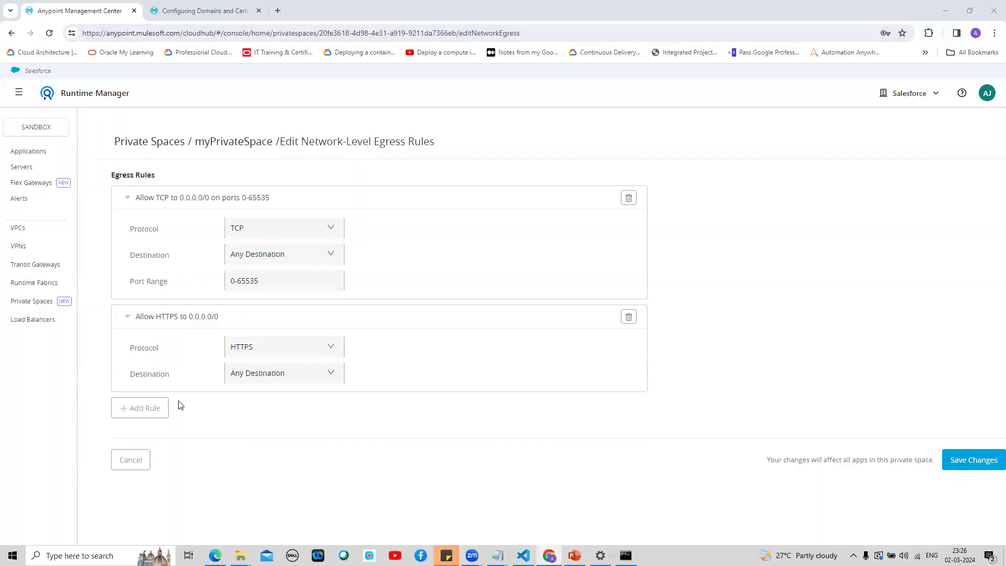
left_click(131, 416)
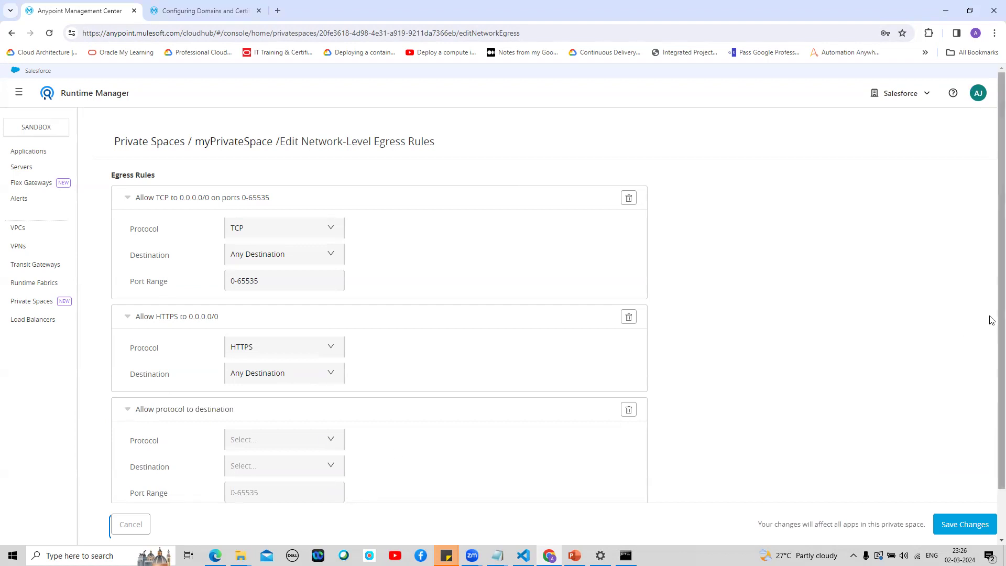
Step: Set the trial egress rule to Any Protocol, delete it, and cancel the egress edits
scroll(992, 321, "down", 2)
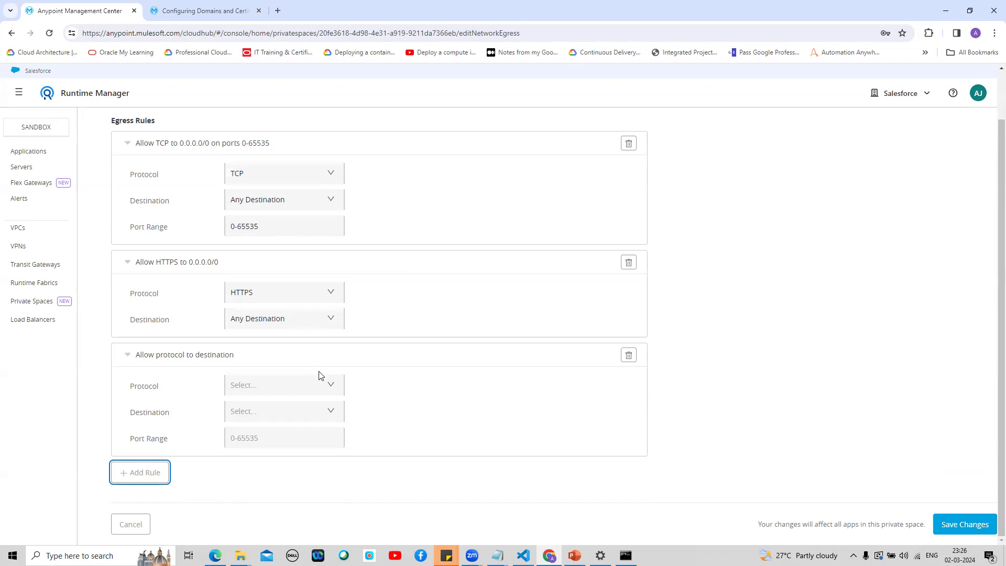
left_click(331, 387)
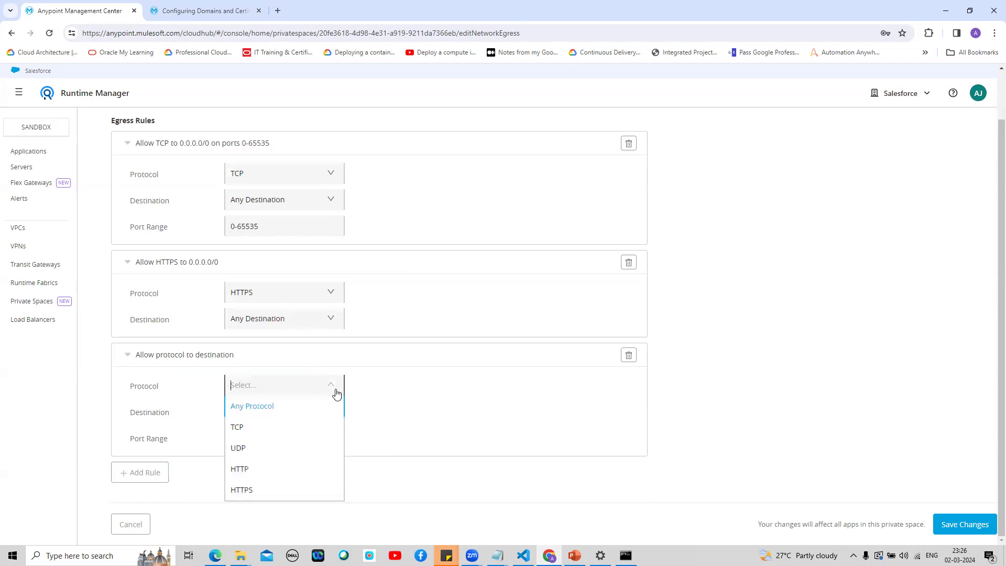
left_click(252, 406)
left_click(329, 440)
left_click(427, 421)
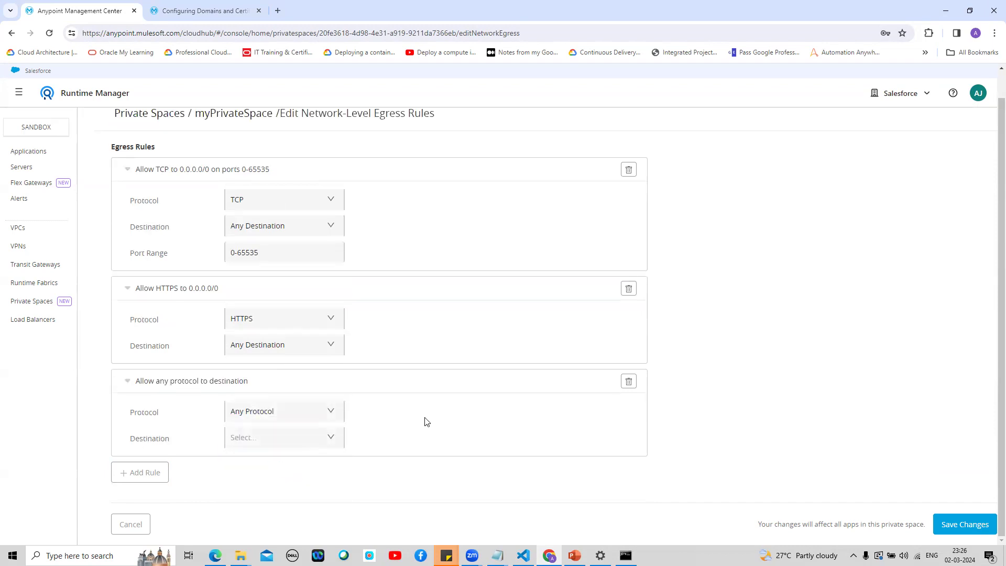
left_click(628, 383)
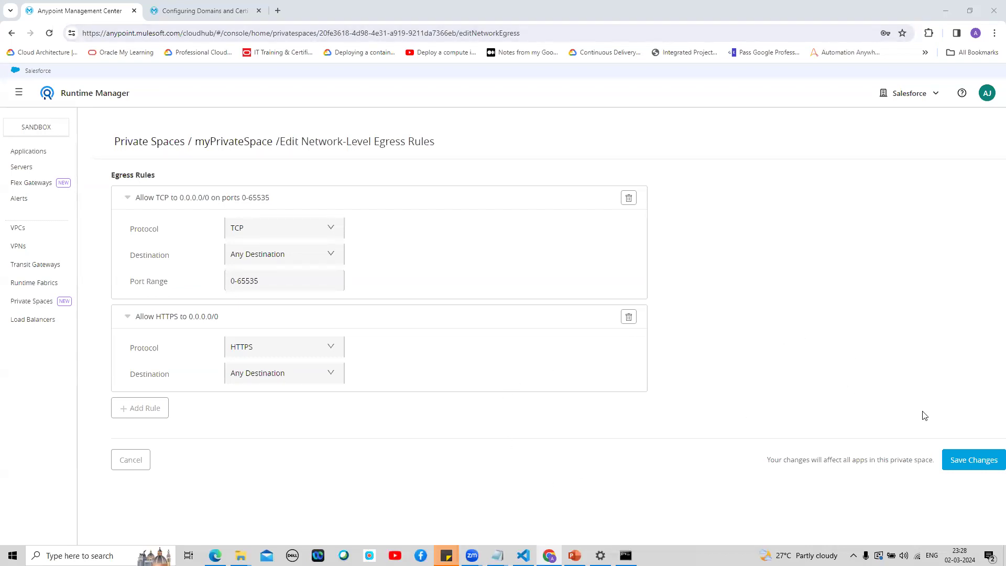
left_click(140, 466)
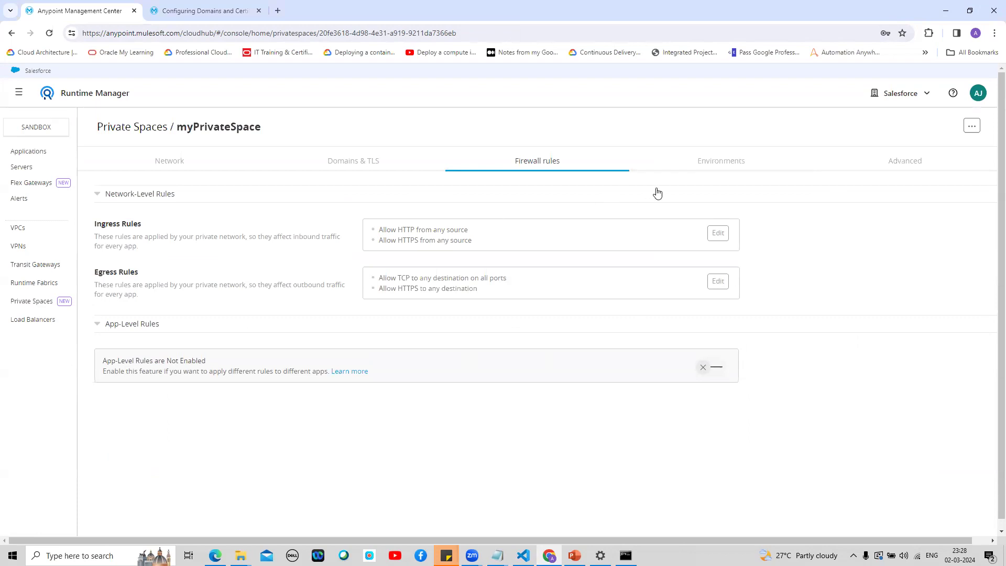
Step: On myPrivateSpace's Environments tab, pick the Salesforce business group for association
left_click(729, 165)
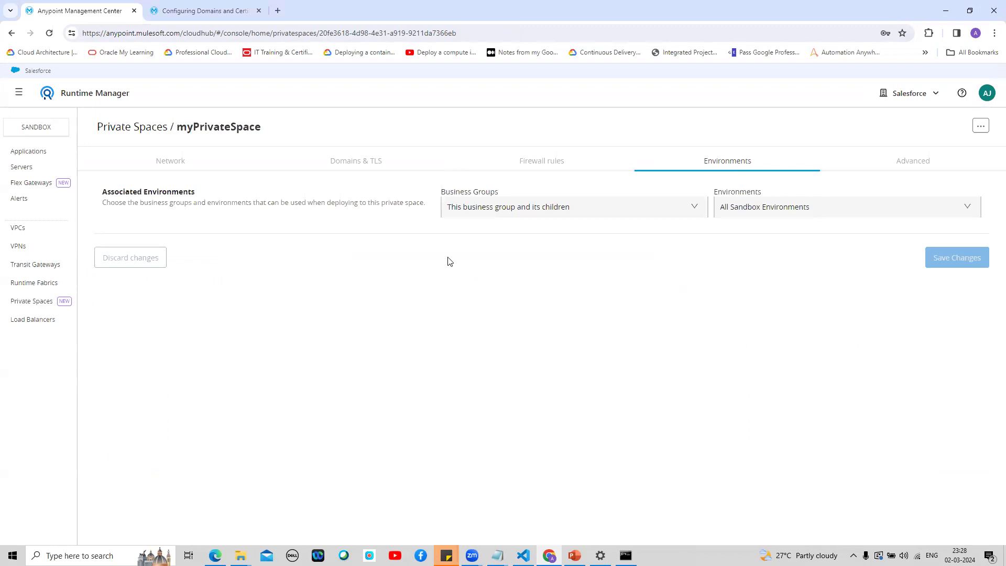
left_click(701, 209)
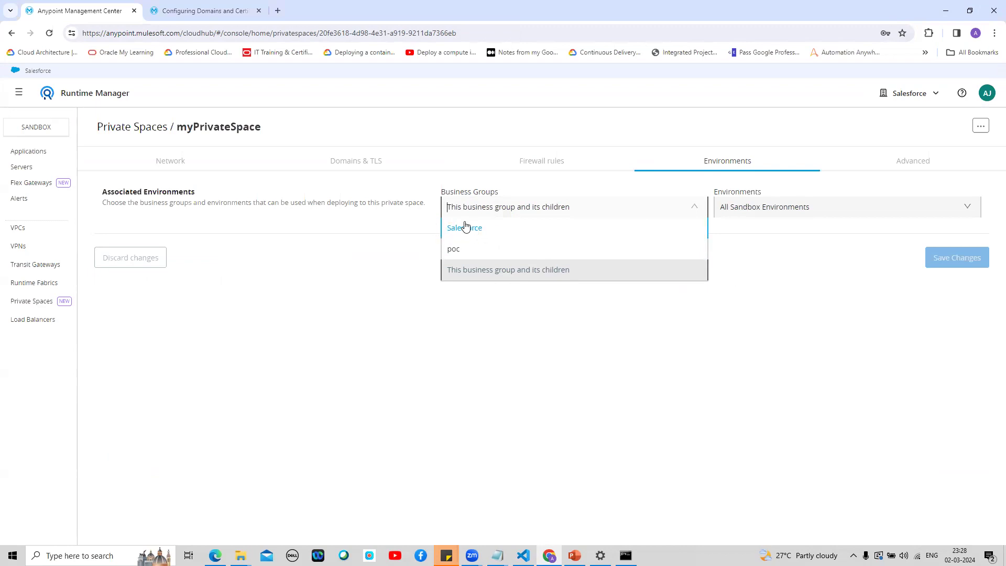
key("Down")
left_click(519, 270)
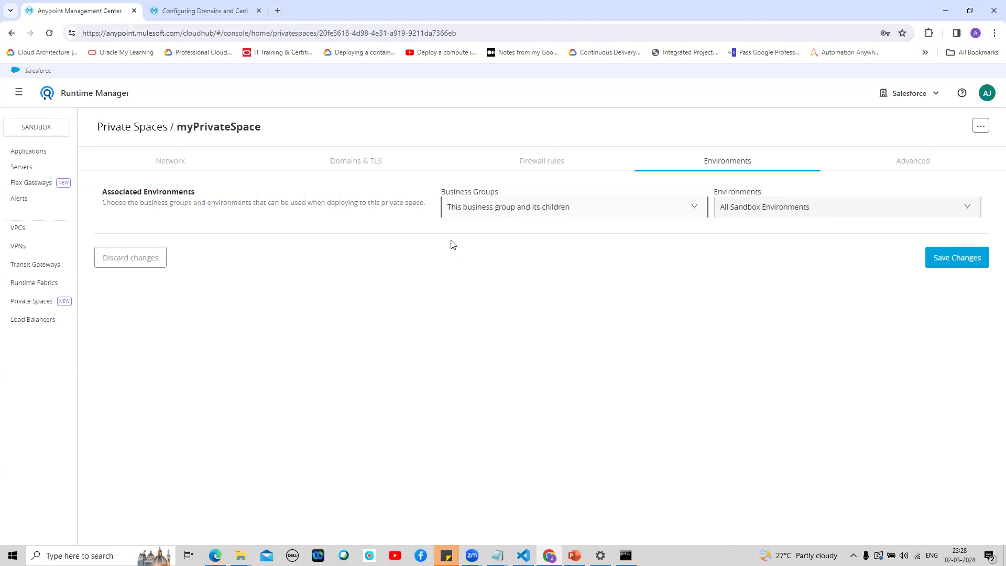
left_click(954, 209)
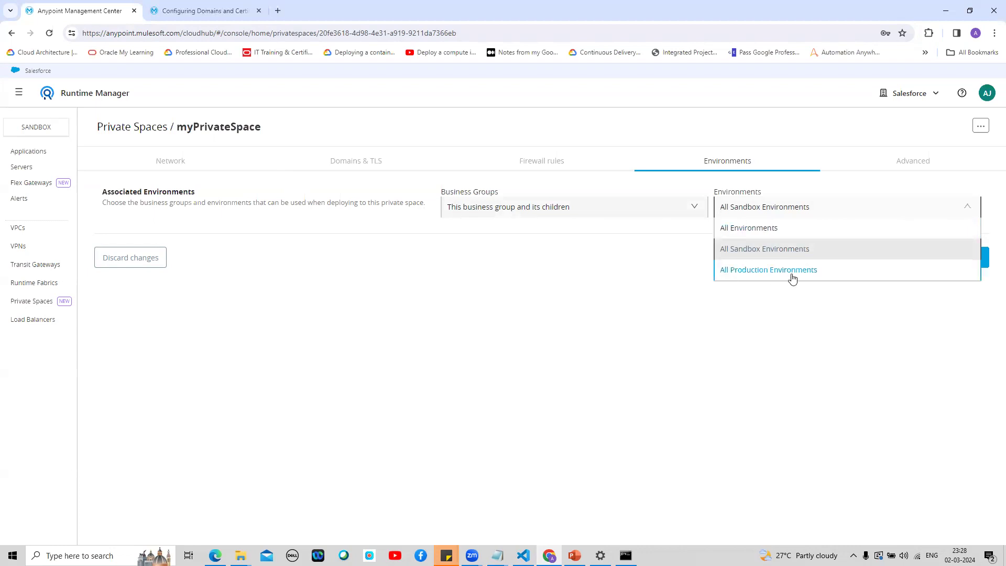
left_click(598, 294)
left_click(692, 214)
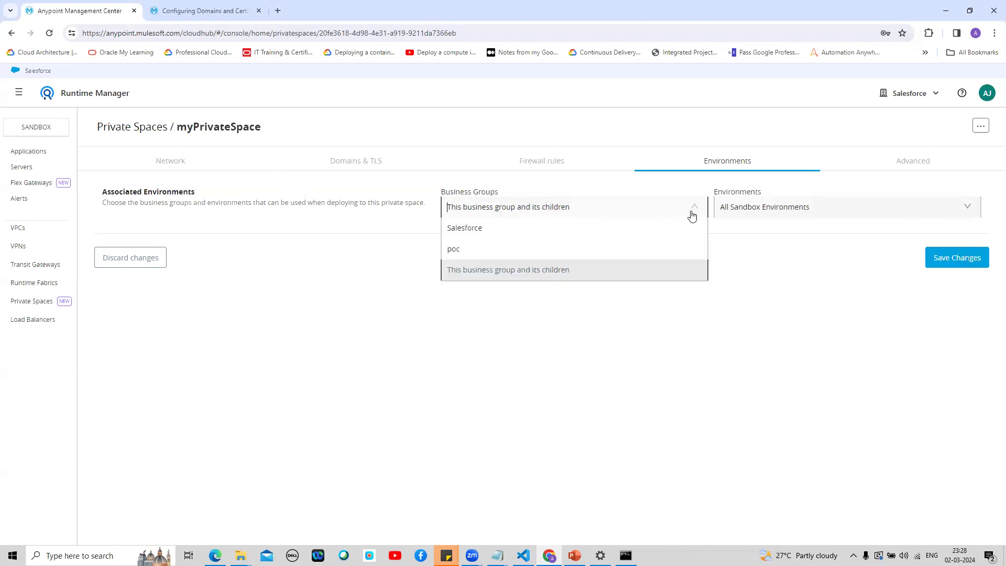
left_click(627, 227)
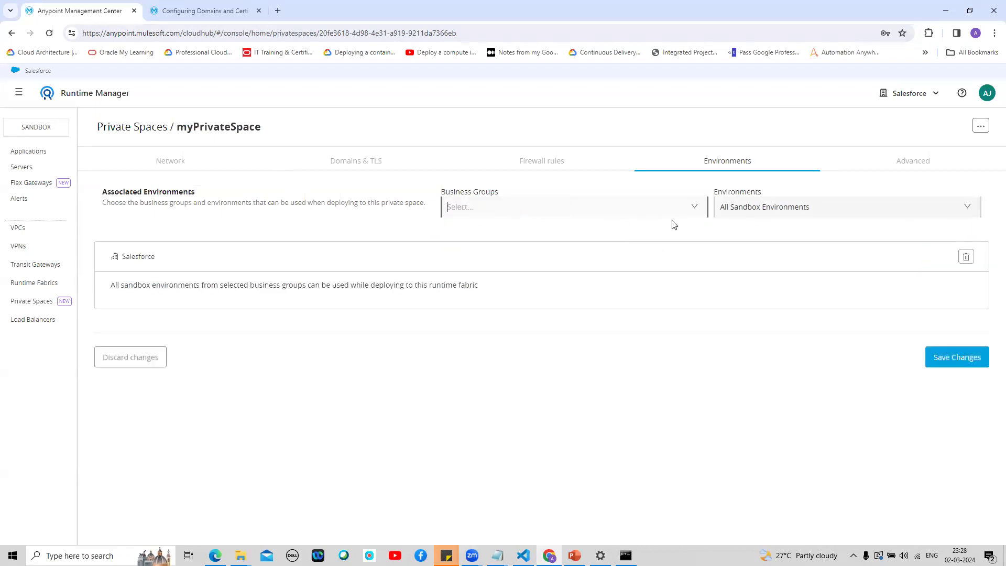
Step: Associate 'This business group and its children' with All Environments and save the association
left_click(943, 206)
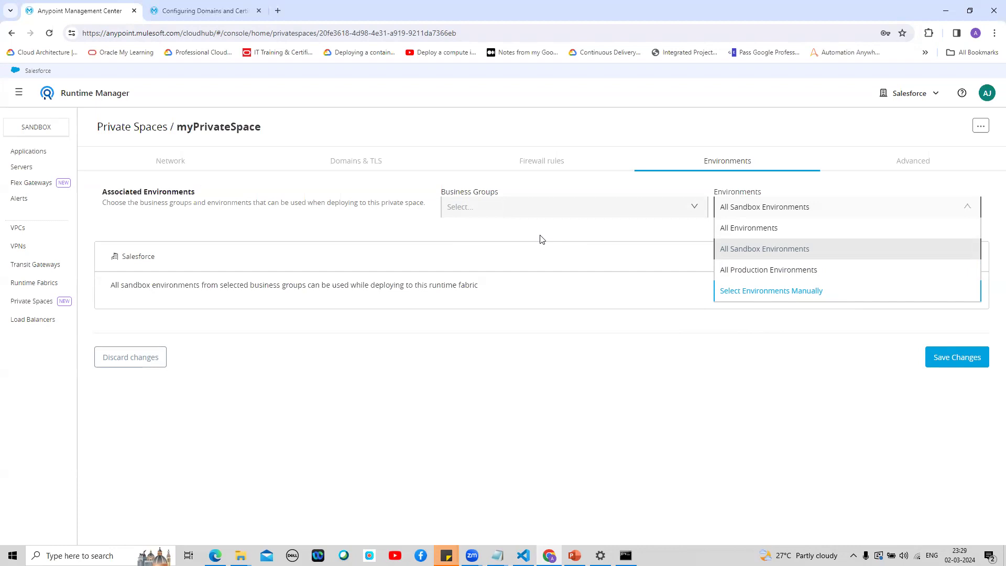
left_click(567, 231)
left_click(688, 207)
left_click(595, 247)
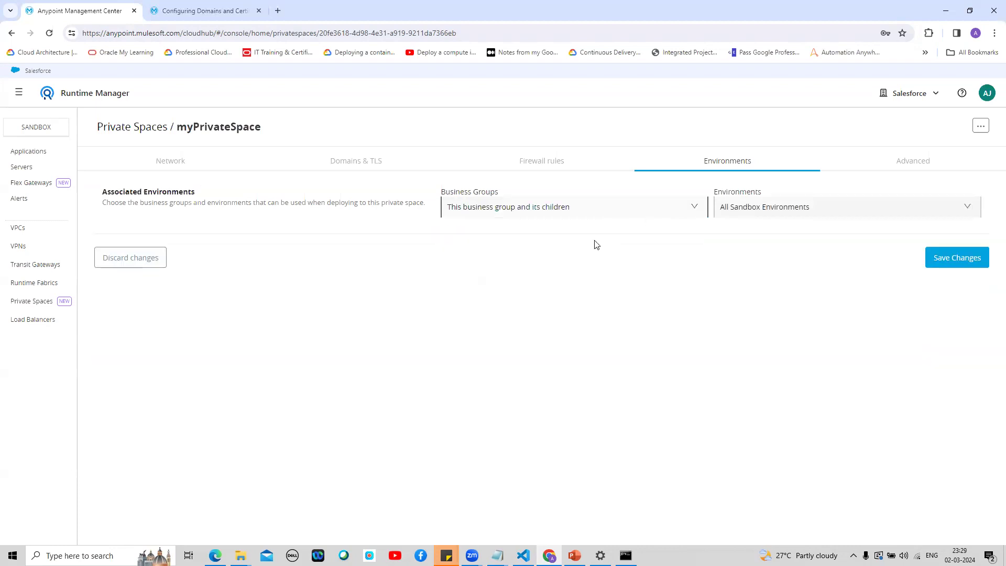
left_click(870, 213)
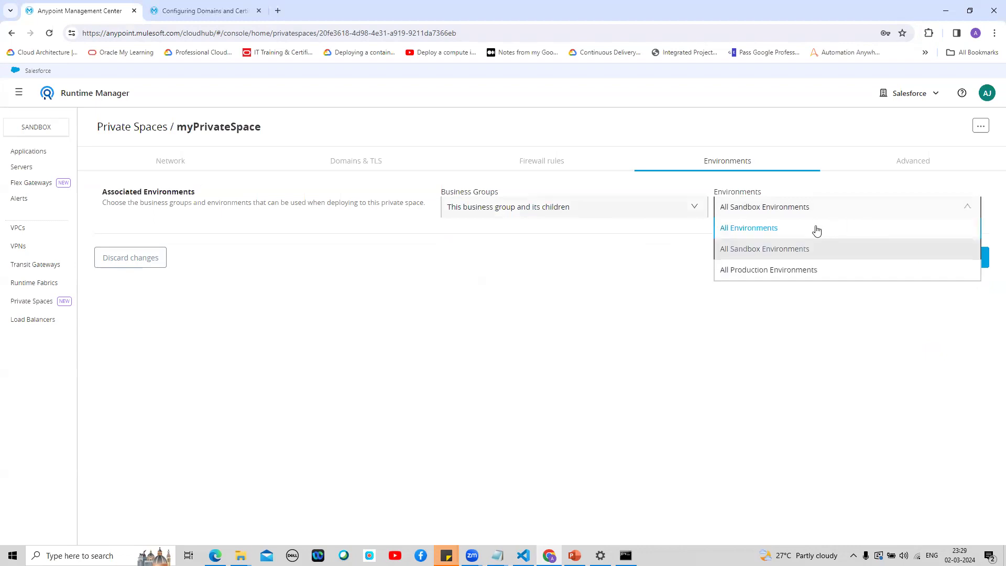
left_click(772, 230)
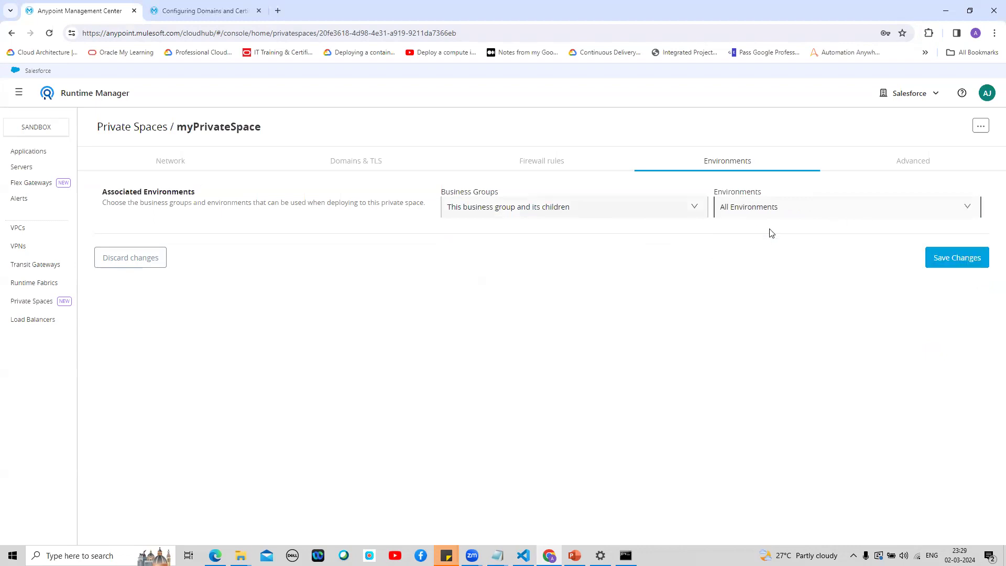
left_click(942, 259)
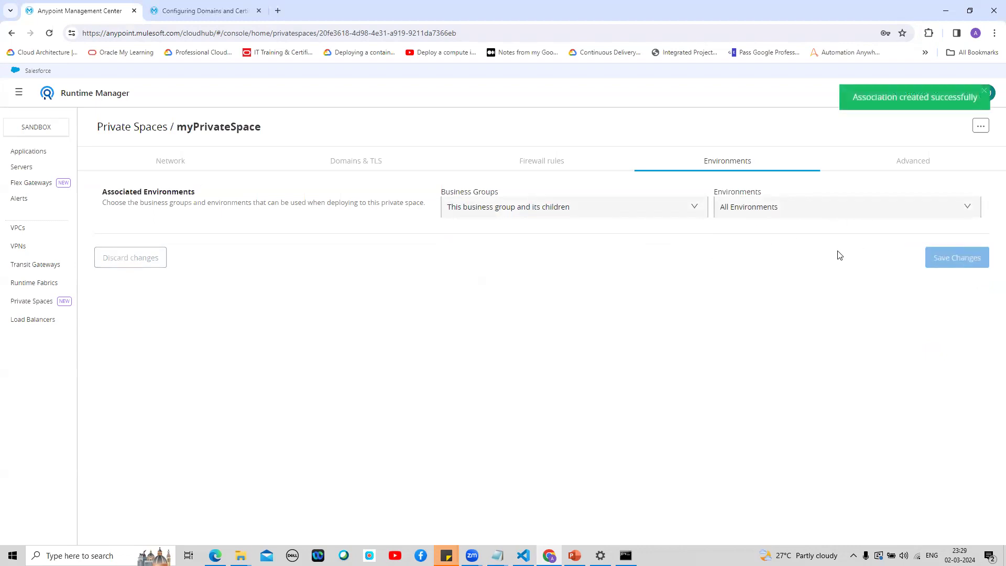
Step: On the Advanced tab, keep HTTP requests set to Redirect to HTTPS
left_click(910, 166)
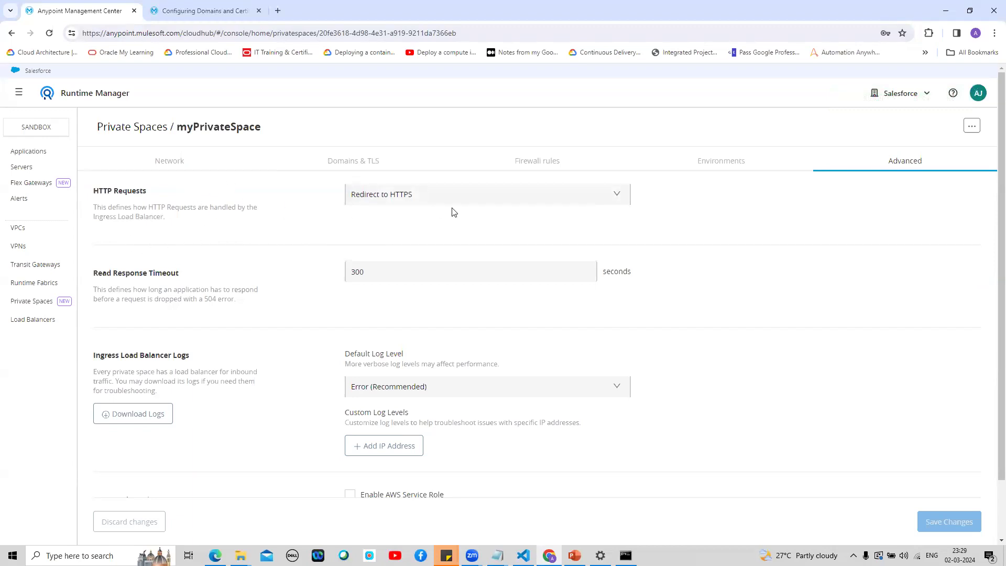
left_click(599, 199)
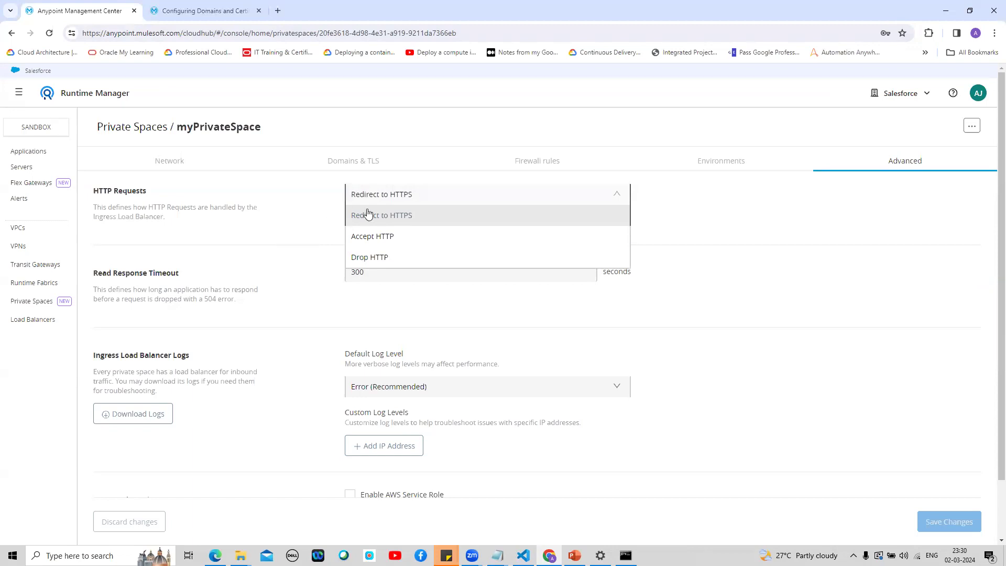
left_click(296, 214)
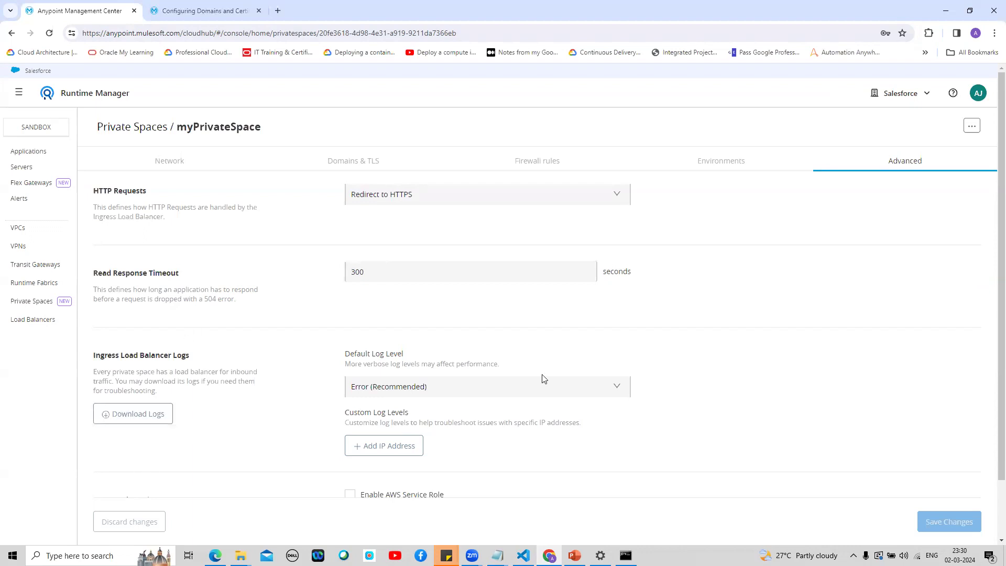
Step: Scroll down to the AWS Service Role section, then switch to Visual Studio Code
scroll(991, 349, "down", 1)
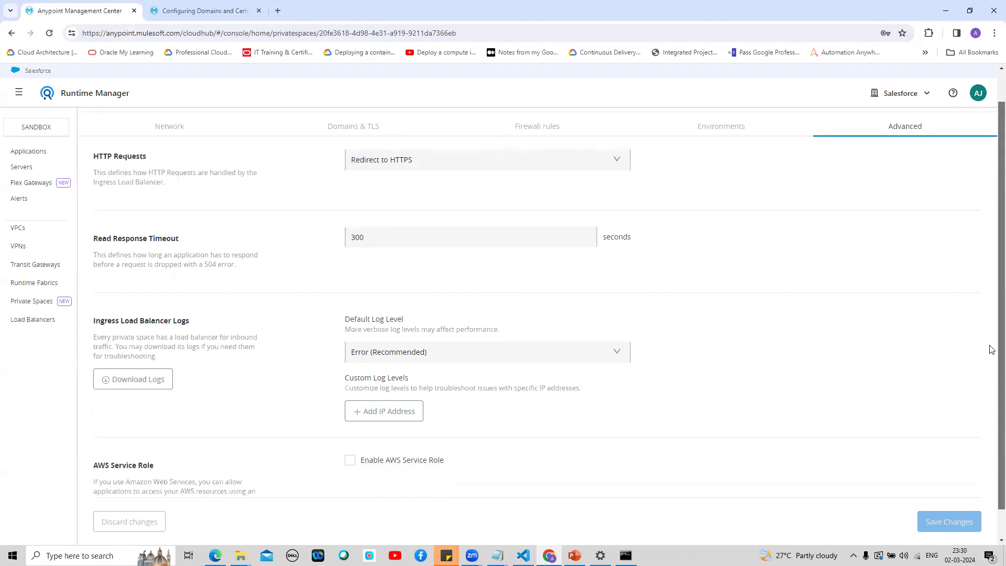
scroll(992, 350, "down", 1)
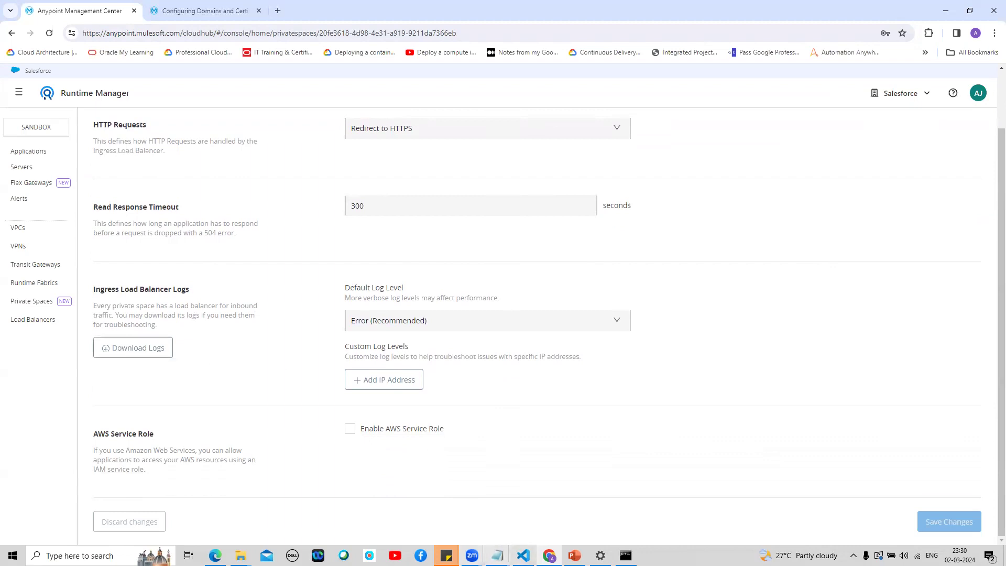
left_click(523, 555)
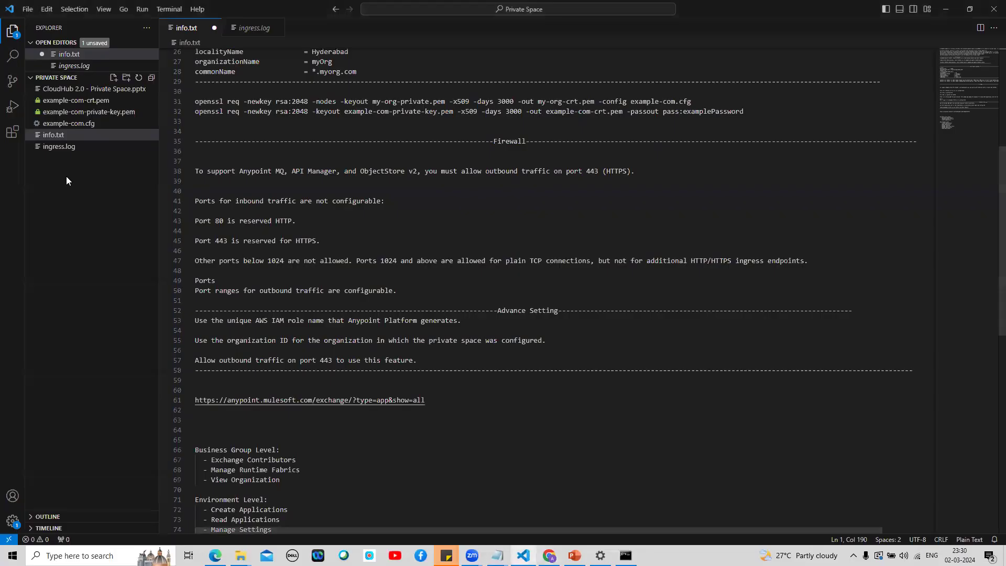
Step: Read the load balancer entries in ingress.log, then return to the browser
left_click(60, 148)
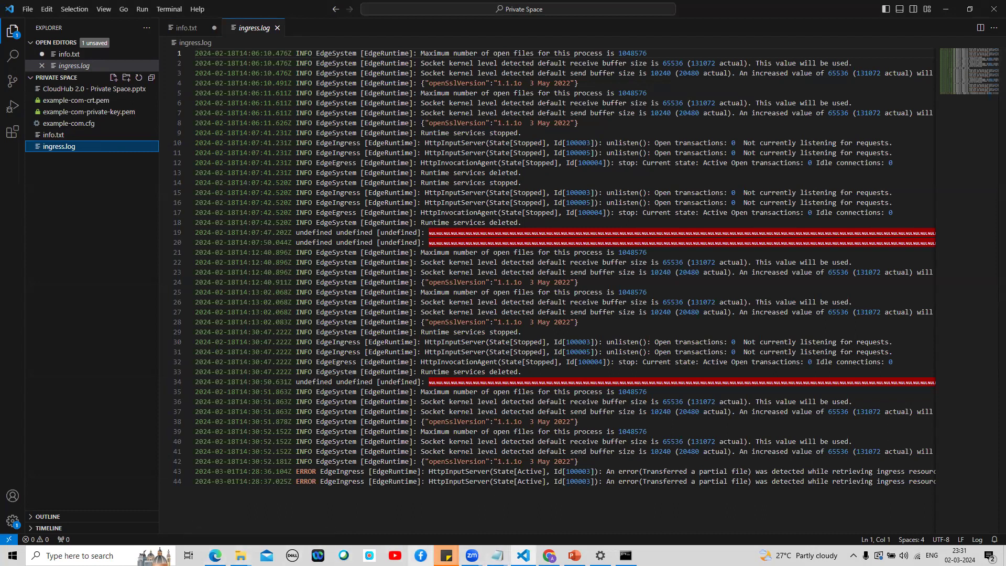
left_click(549, 556)
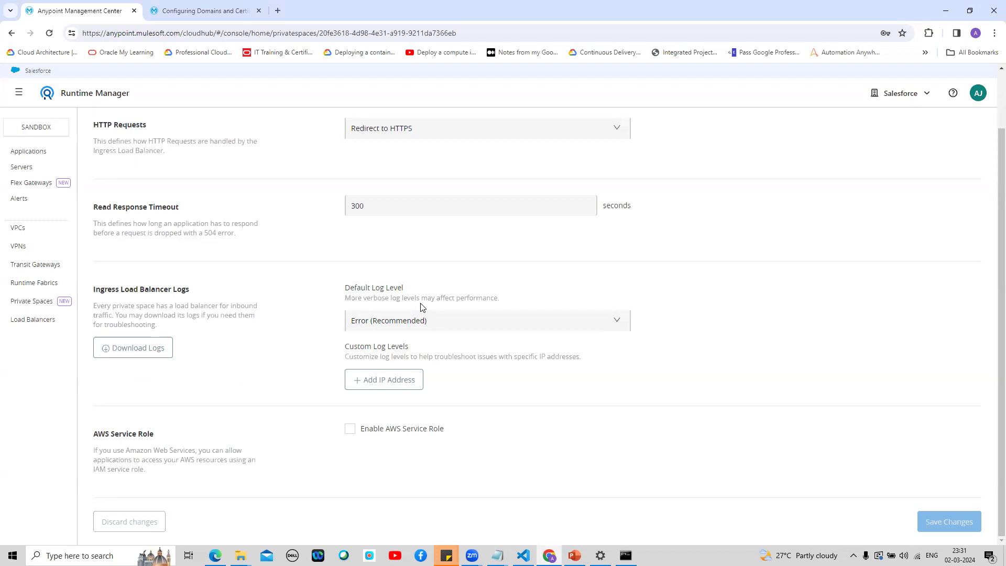
Step: Keep default log level Error (Recommended) and add a custom log level IP row (10.0.0.0/18, Debug)
left_click(614, 321)
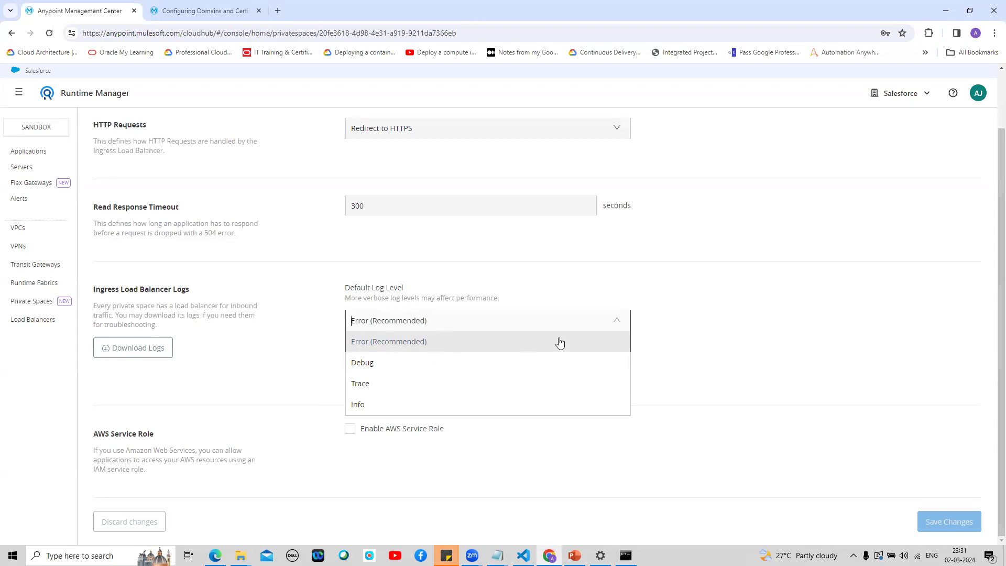
left_click(696, 344)
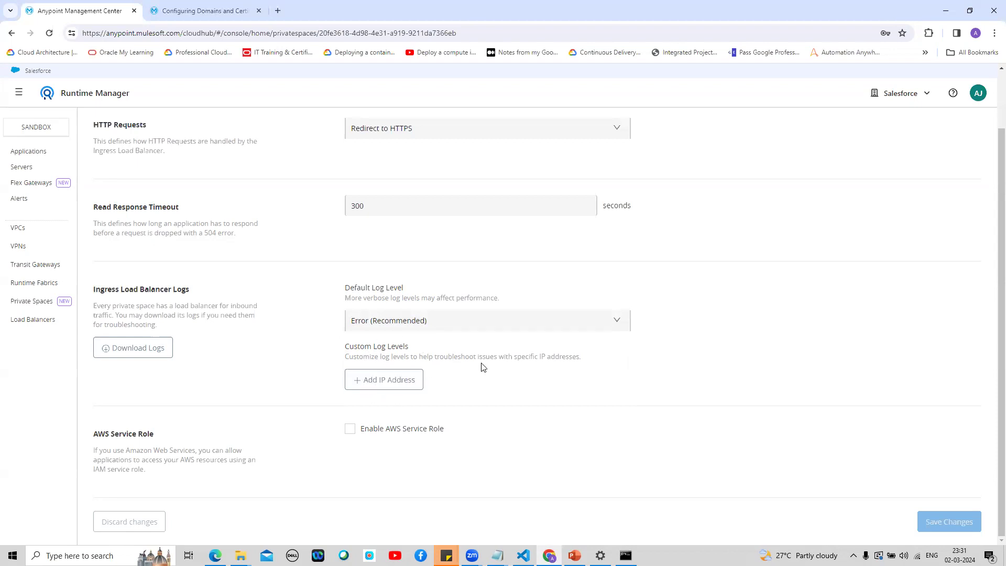
left_click(409, 380)
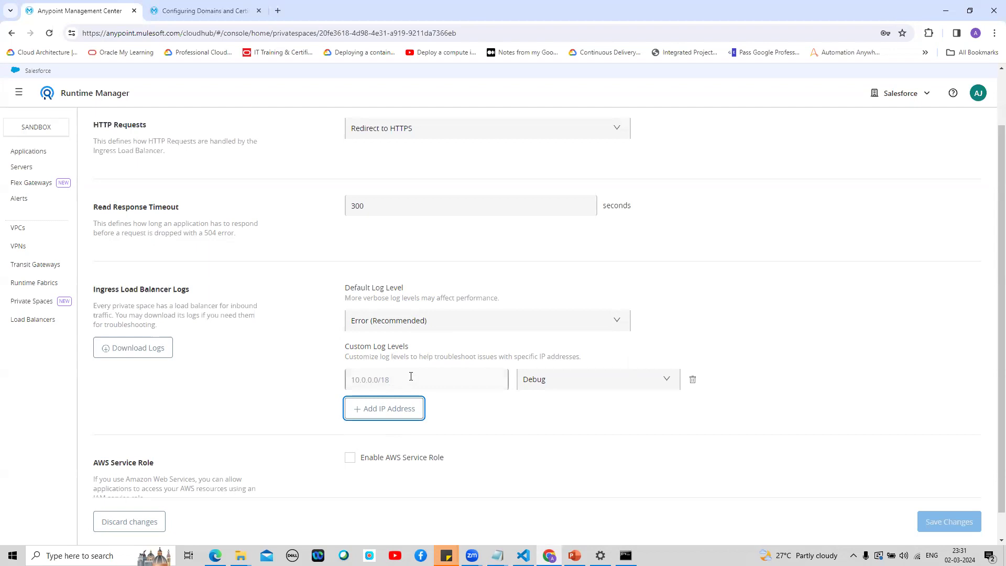
left_click(654, 385)
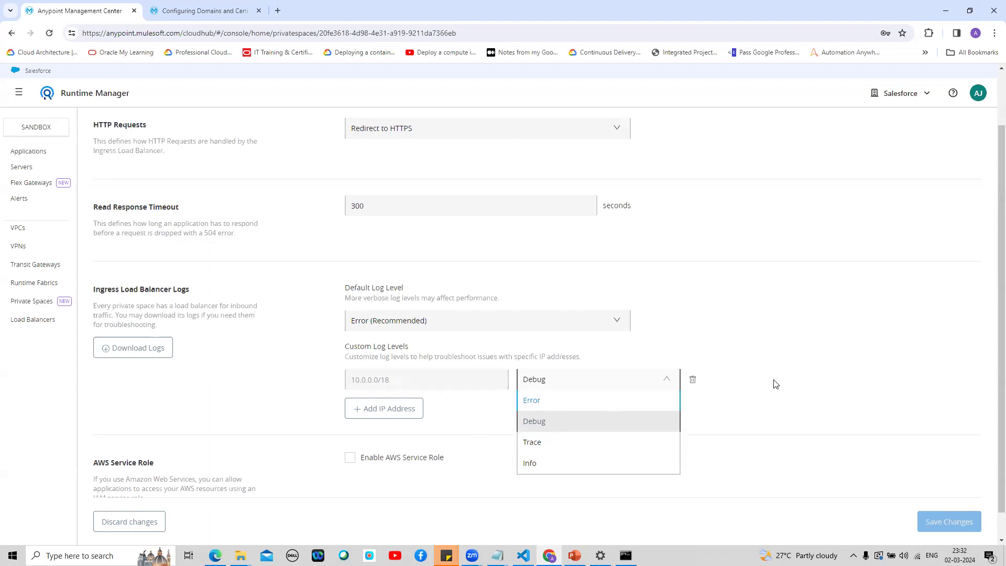
left_click(791, 376)
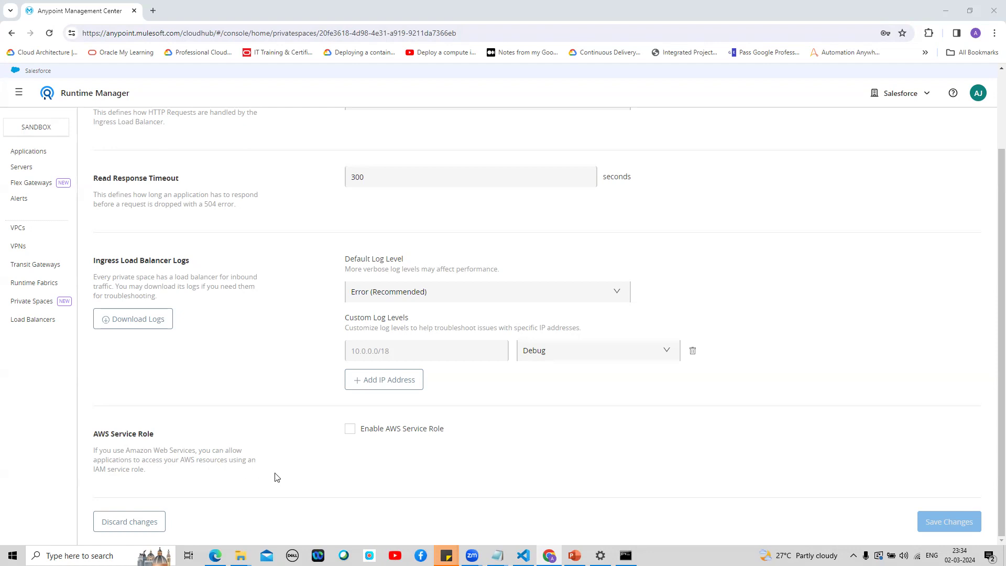
left_click(350, 433)
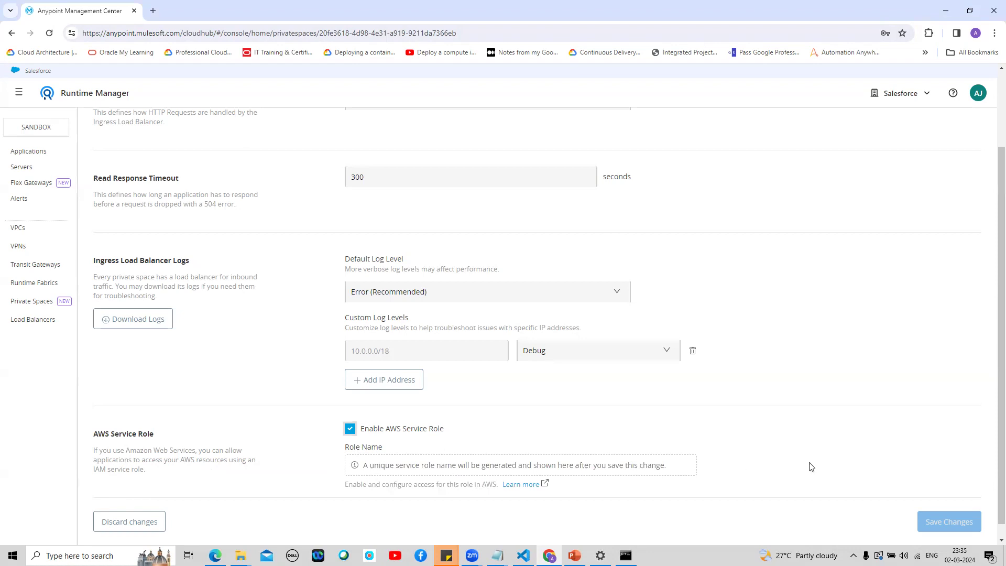
Step: Scroll down to the Role Name note, then bring up ingress.log in Visual Studio Code
scroll(992, 396, "down", 1)
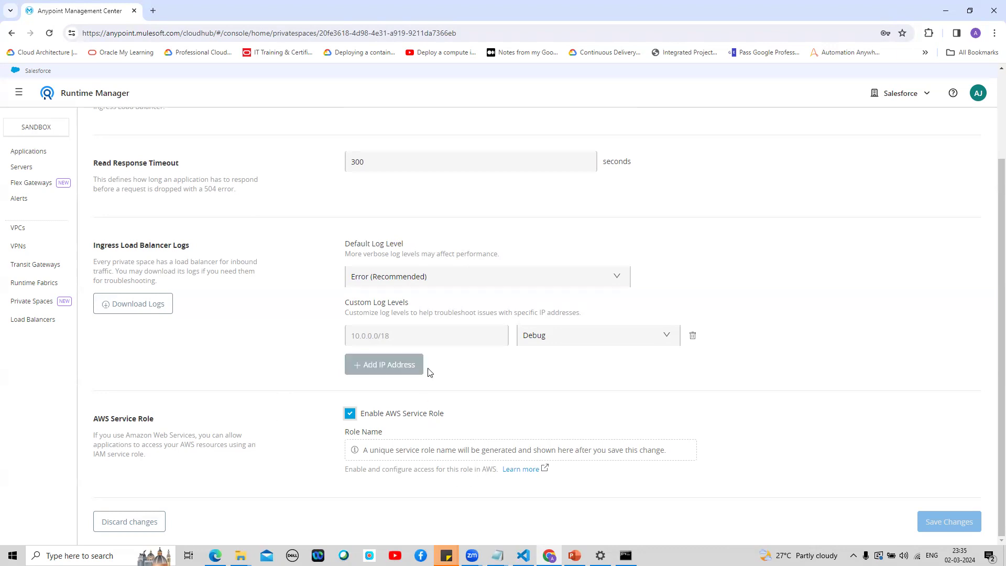
left_click(523, 555)
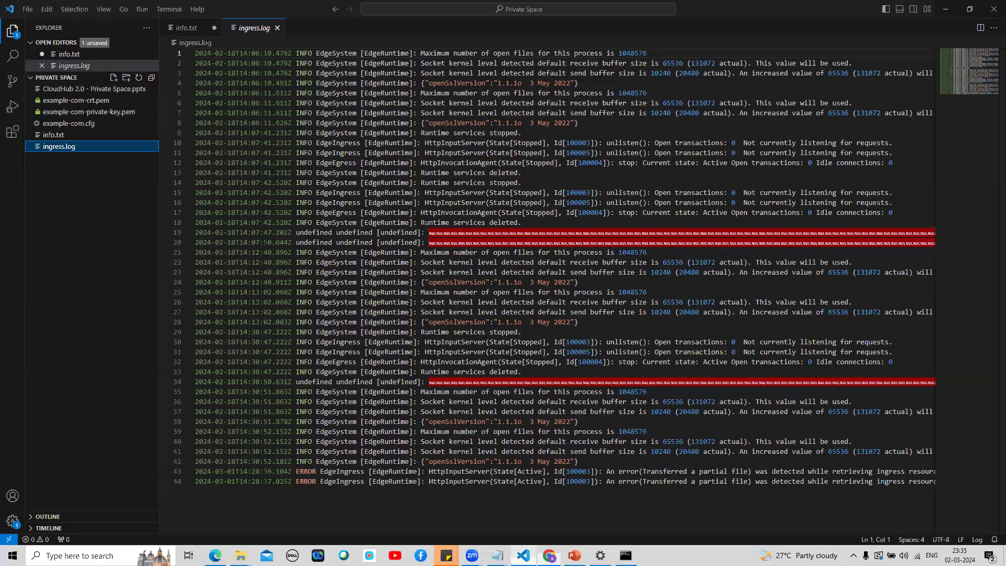
Step: Review info.txt's Advance Setting notes on the AWS IAM role, then return to Chrome
left_click(52, 137)
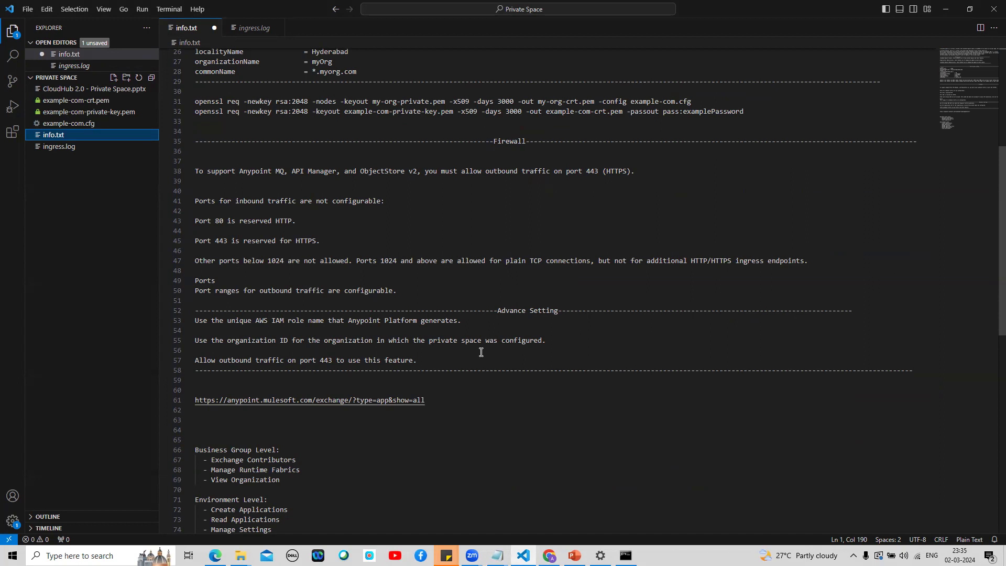
key("alt")
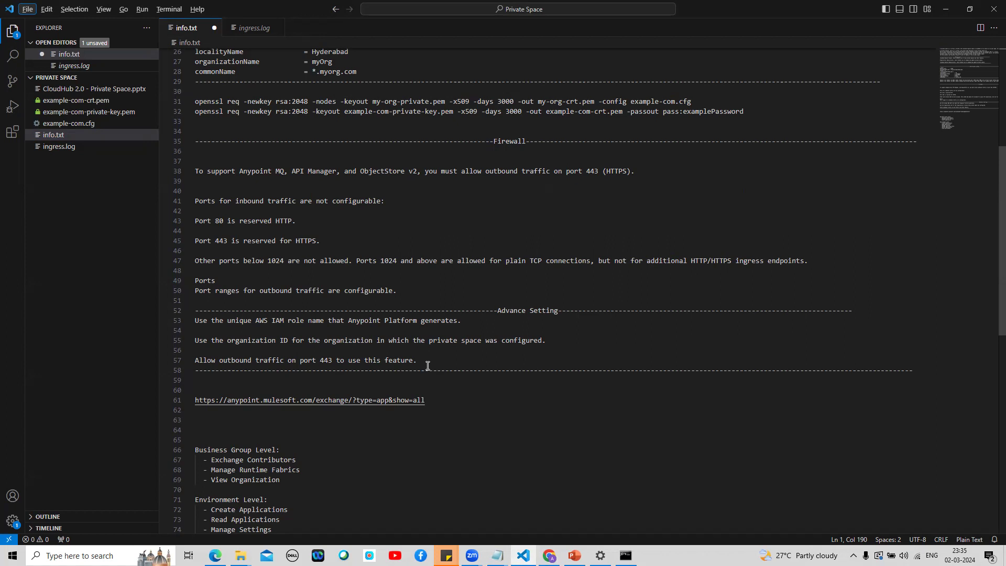
key("alt+Tab")
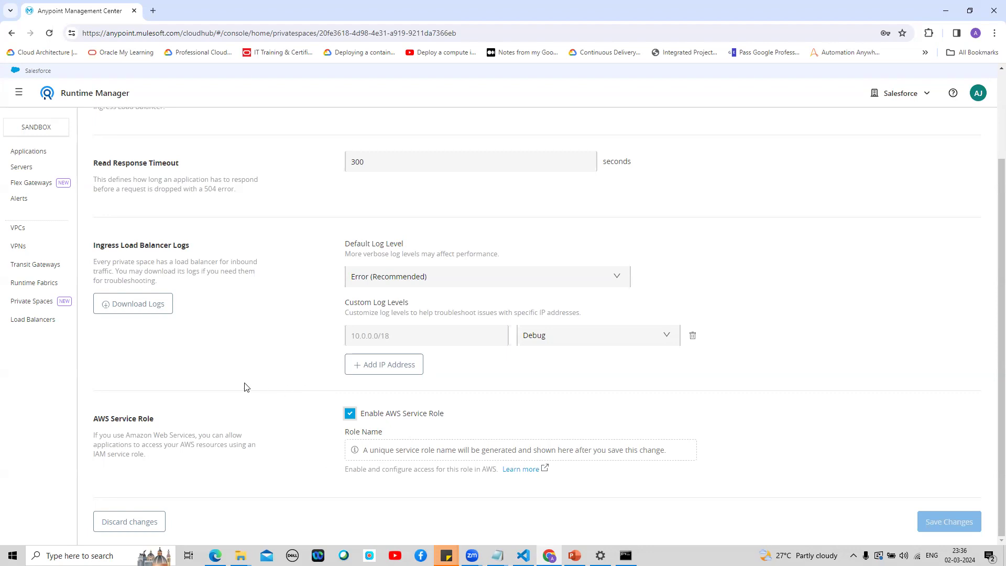
Step: Uncheck Enable AWS Service Role and go to myPrivateSpace's Firewall rules
left_click(349, 415)
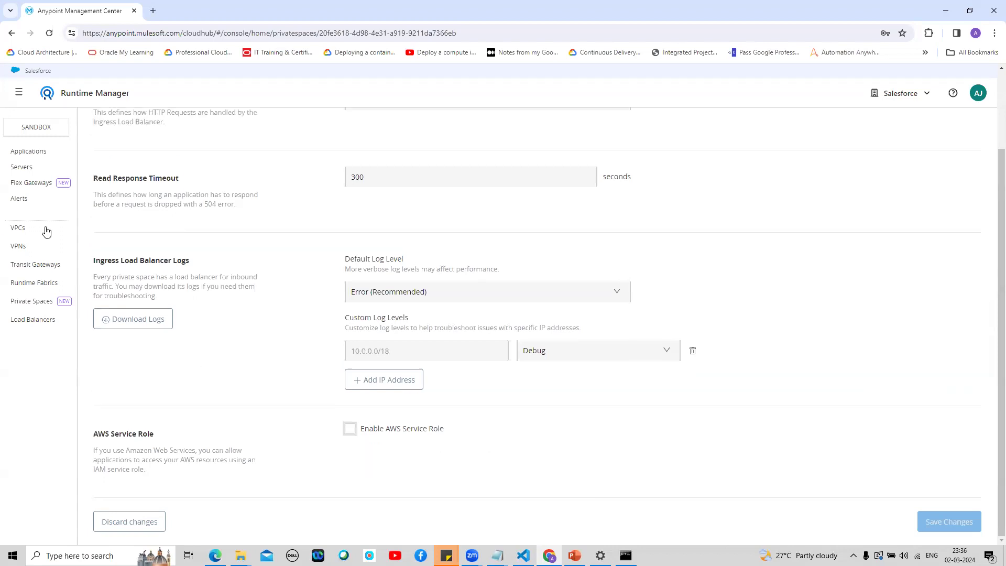
scroll(992, 229, "up", 3)
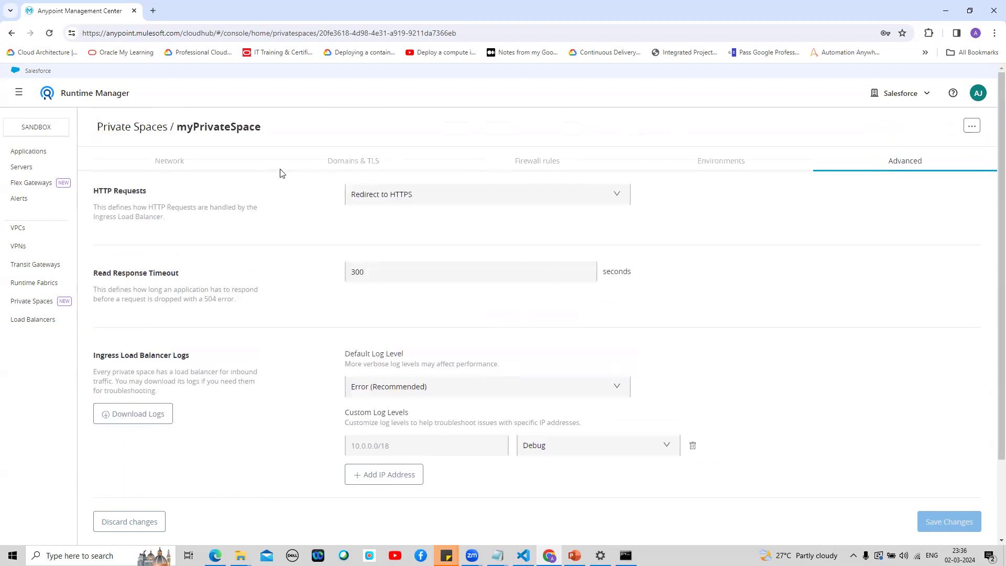
left_click(551, 161)
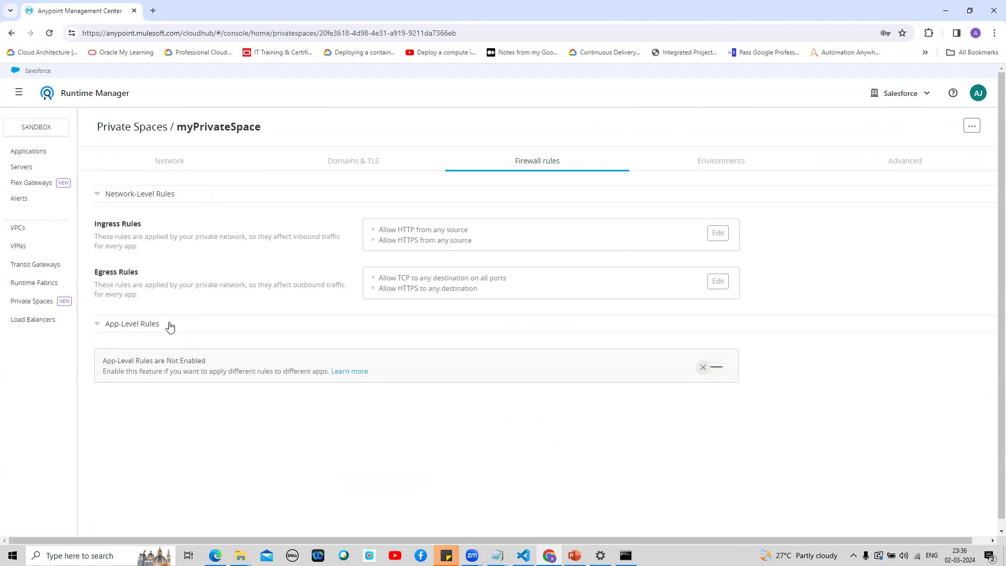
Step: Turn on App-Level Rules, creating Default-Egress-Rule-Group, and open network-level Egress Rules for editing
left_click(716, 371)
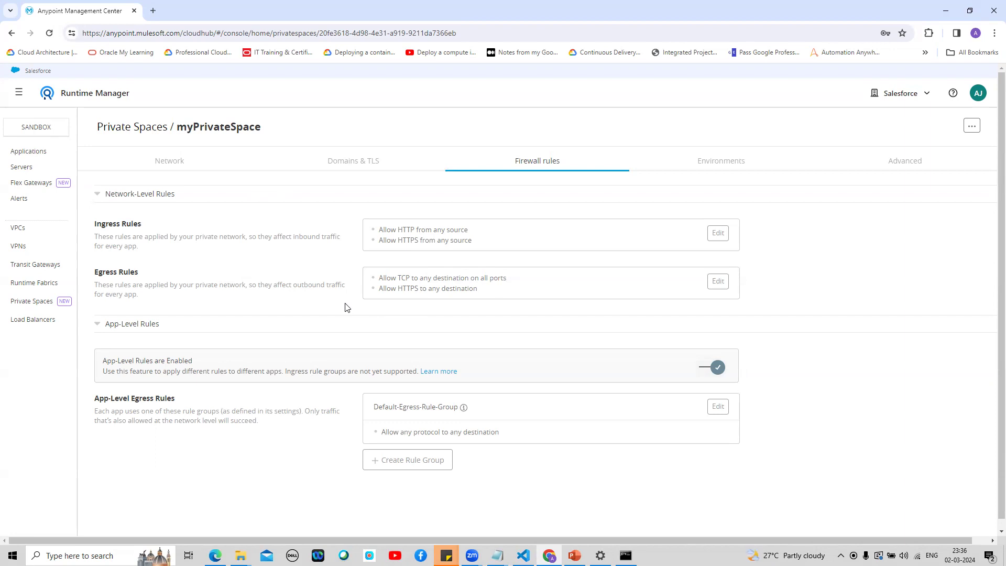
left_click(724, 286)
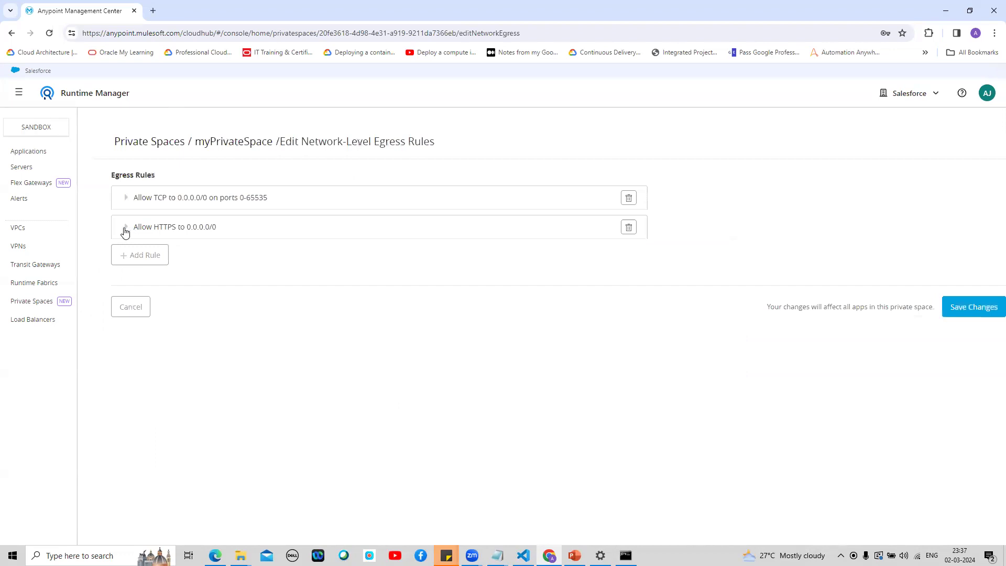
Step: Inspect the Allow HTTPS to 0.0.0.0/0 egress rule and cancel, leaving egress rules unchanged
left_click(125, 229)
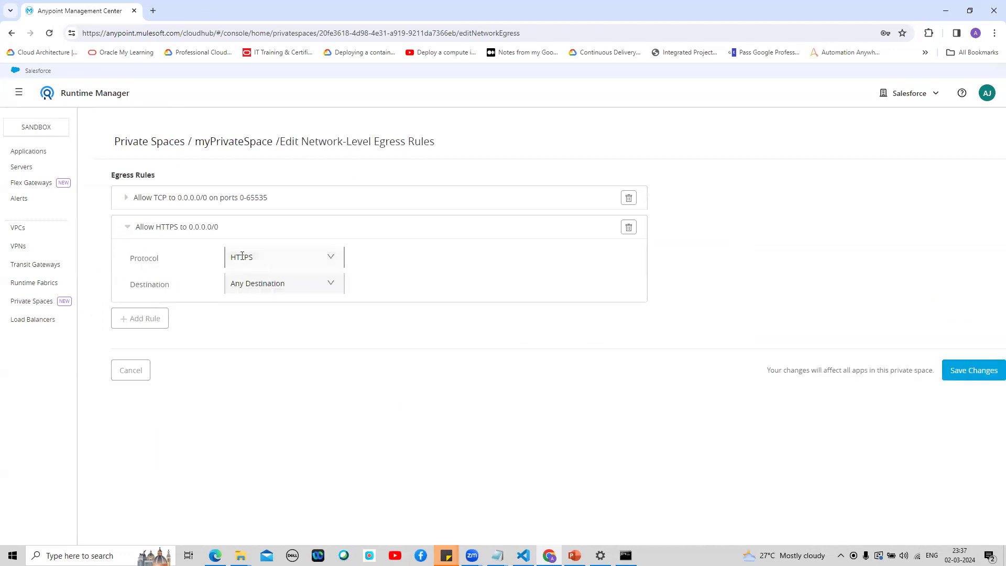
left_click(132, 370)
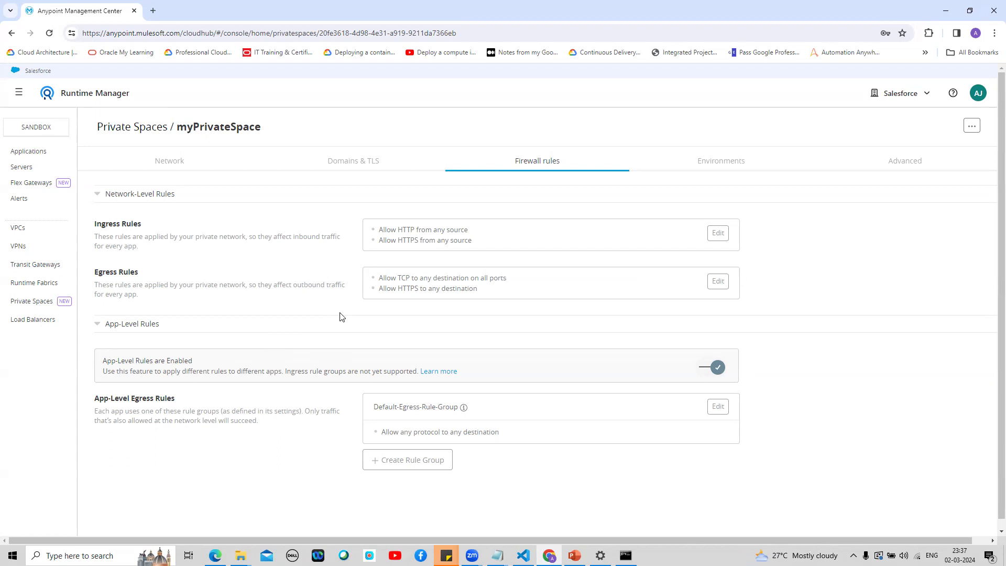
left_click(371, 469)
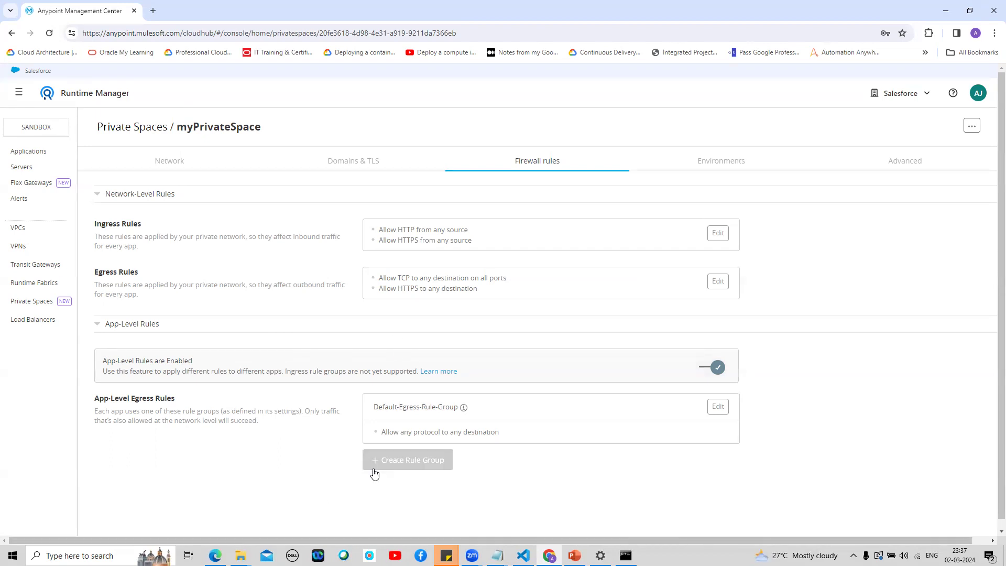
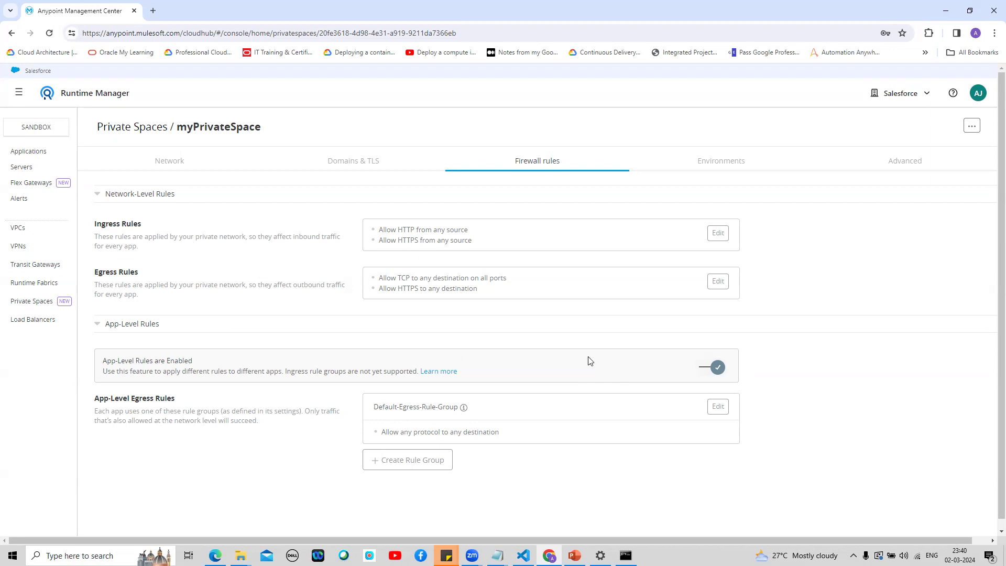
Step: Delete and disable myPrivateSpace's app-level firewall rules, re-enable them, then return to its network settings
left_click(703, 369)
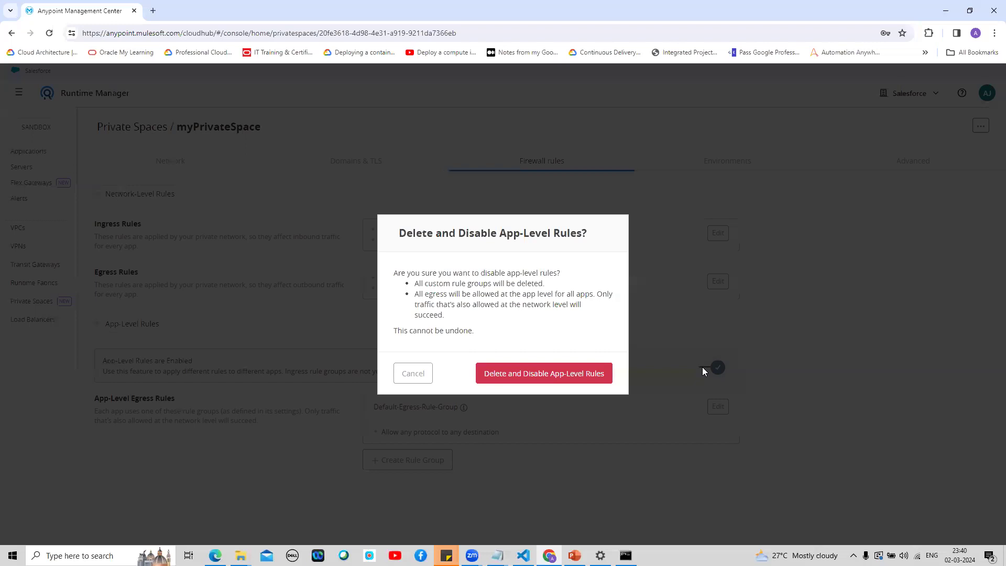
left_click(529, 379)
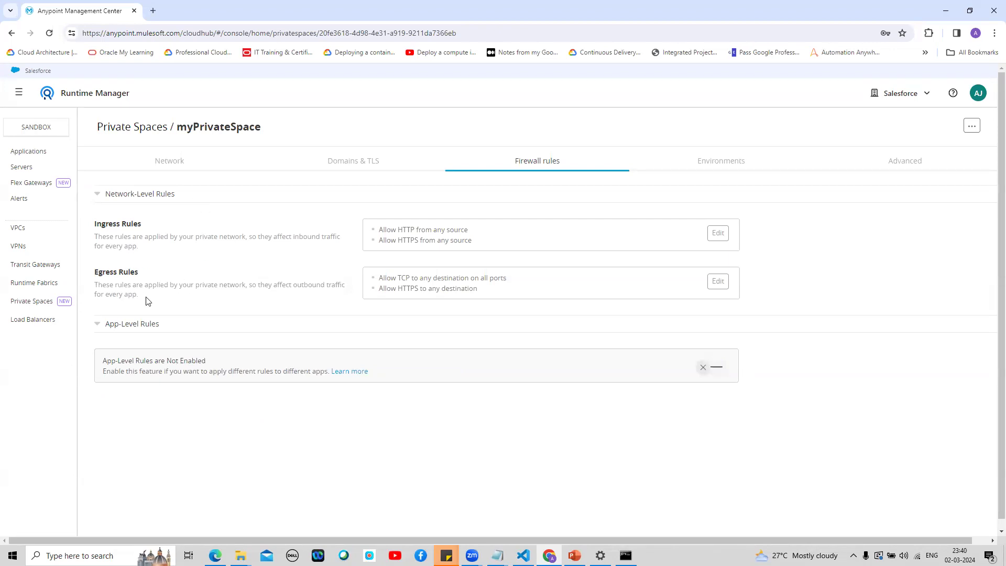
left_click(706, 367)
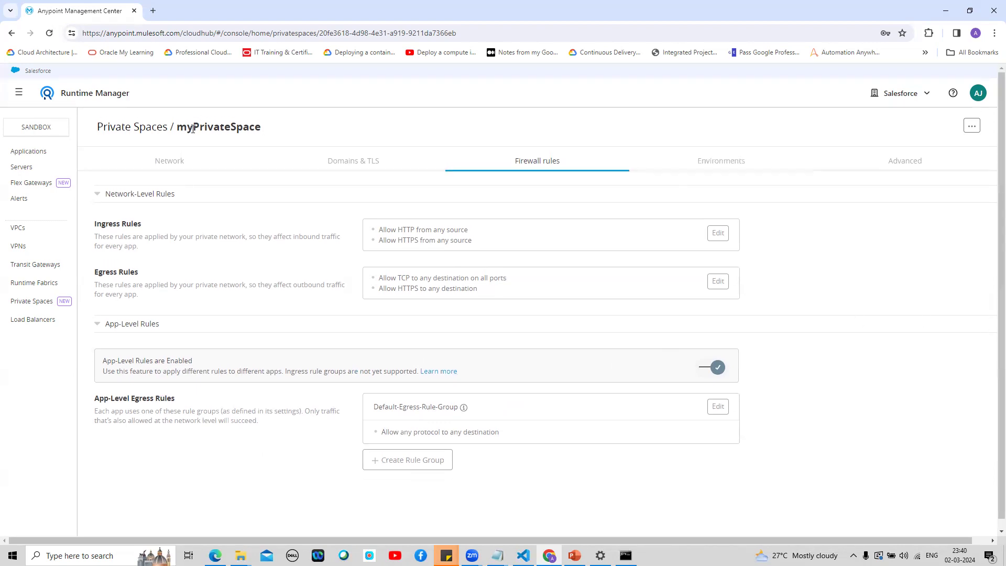
left_click(165, 159)
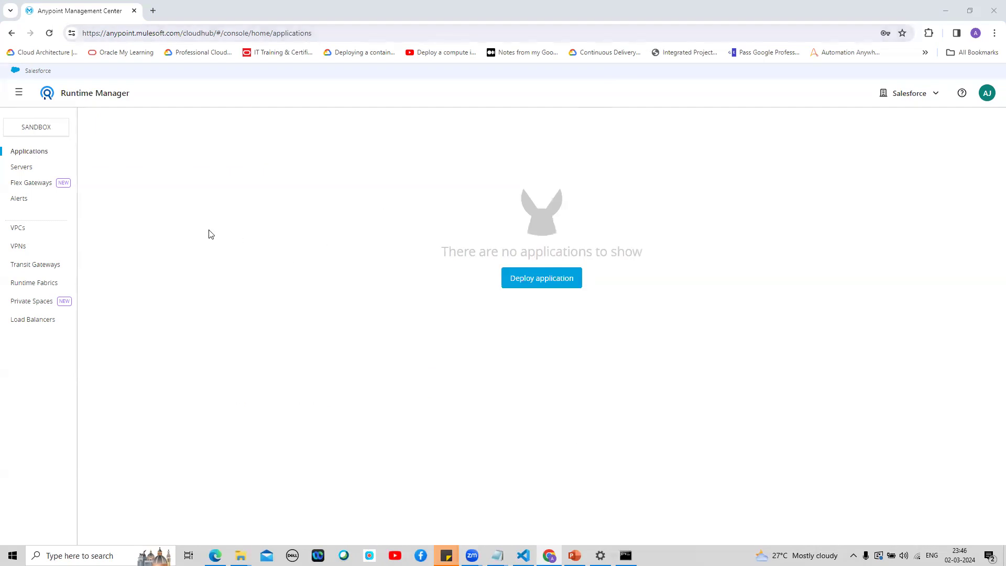
Step: Start deploying test-ch2-privatespace to myPrivateSpace, uploading test-ch2-privatespace.jar as the application file
left_click(526, 279)
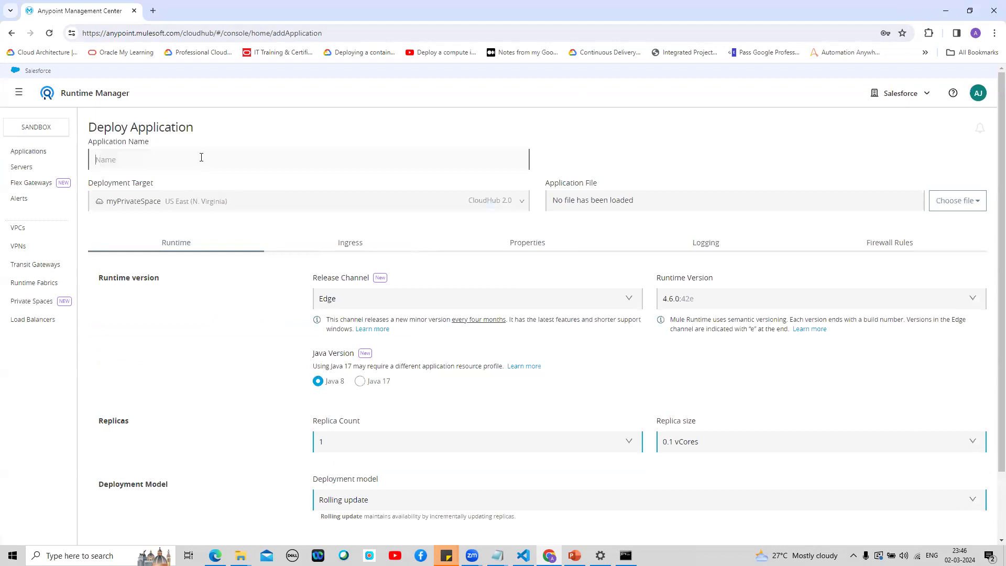
type("test-ch2-privatespace")
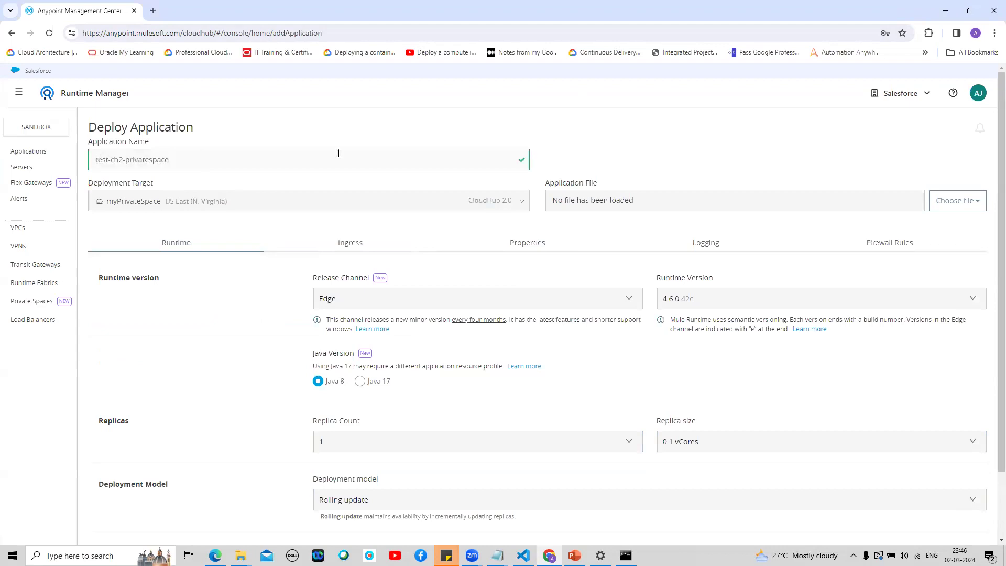
left_click(957, 202)
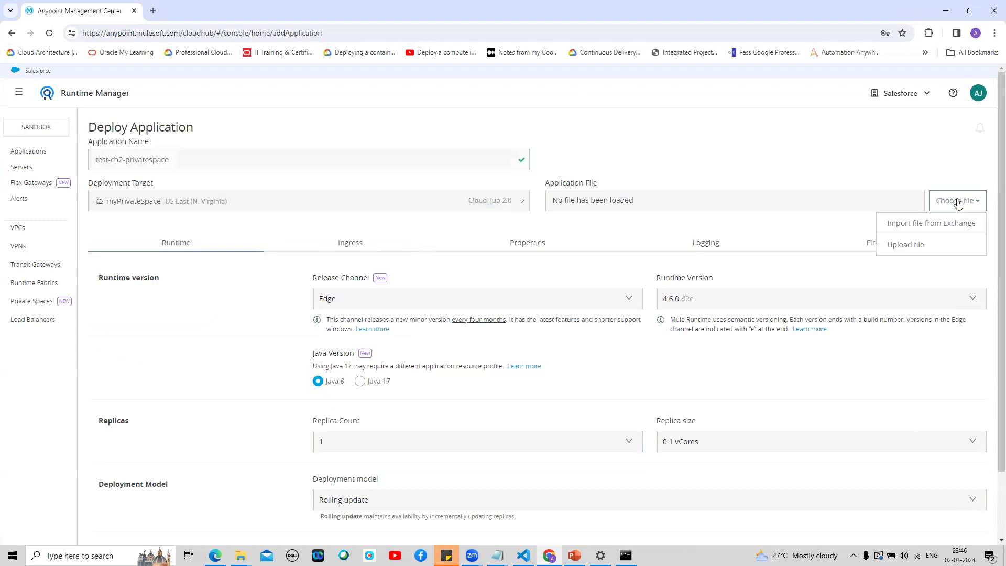
left_click(915, 244)
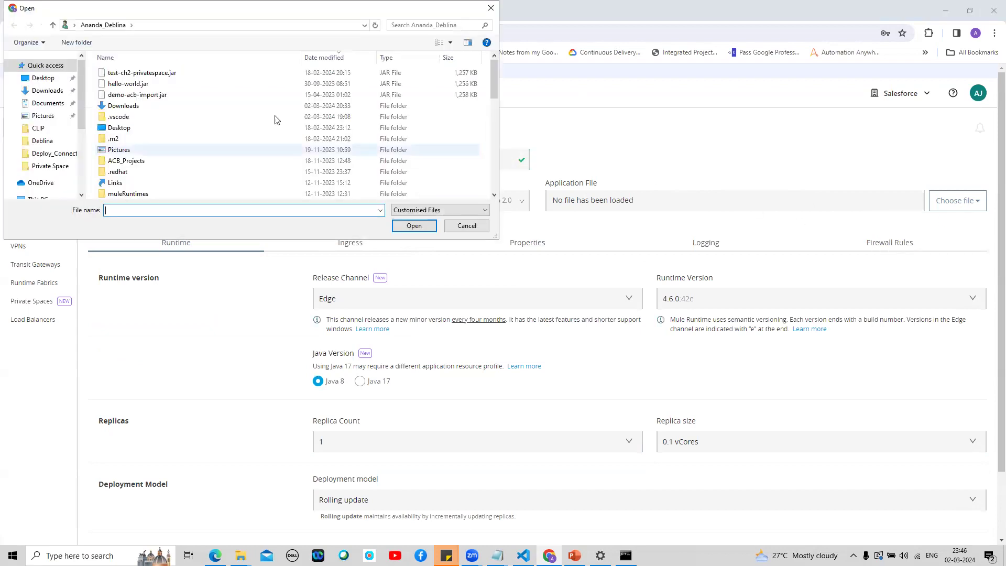
left_click(177, 74)
left_click(412, 226)
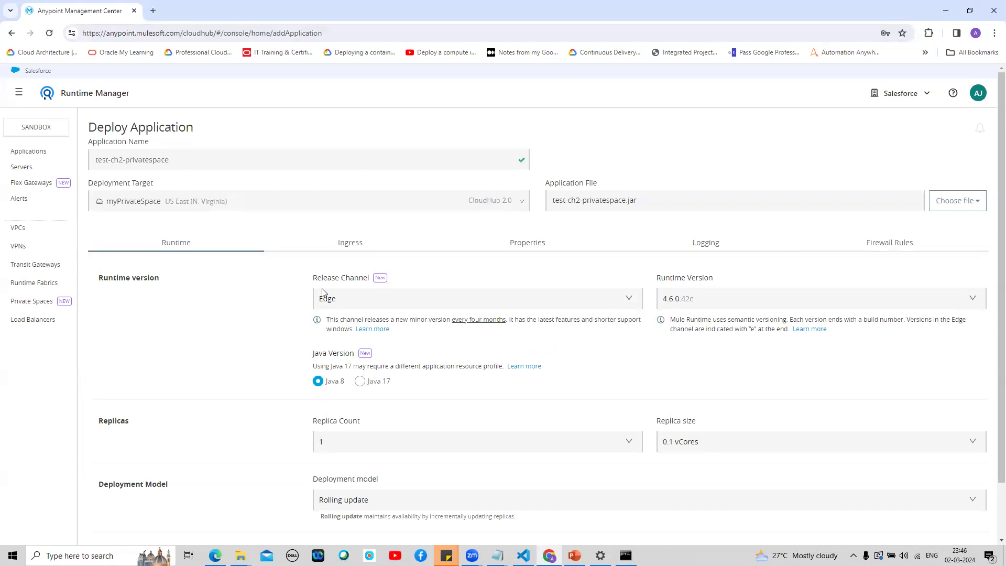
left_click(627, 300)
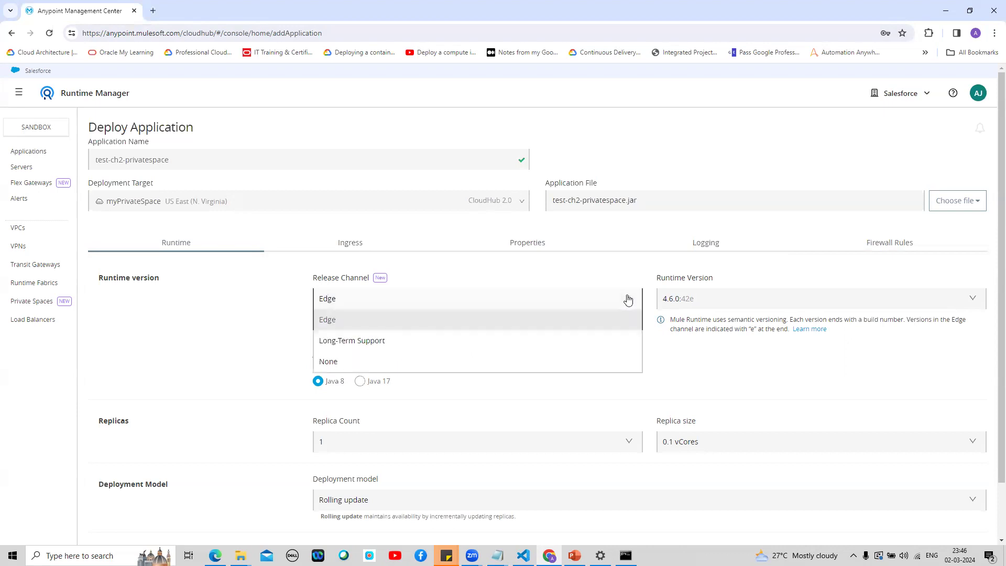
left_click(329, 363)
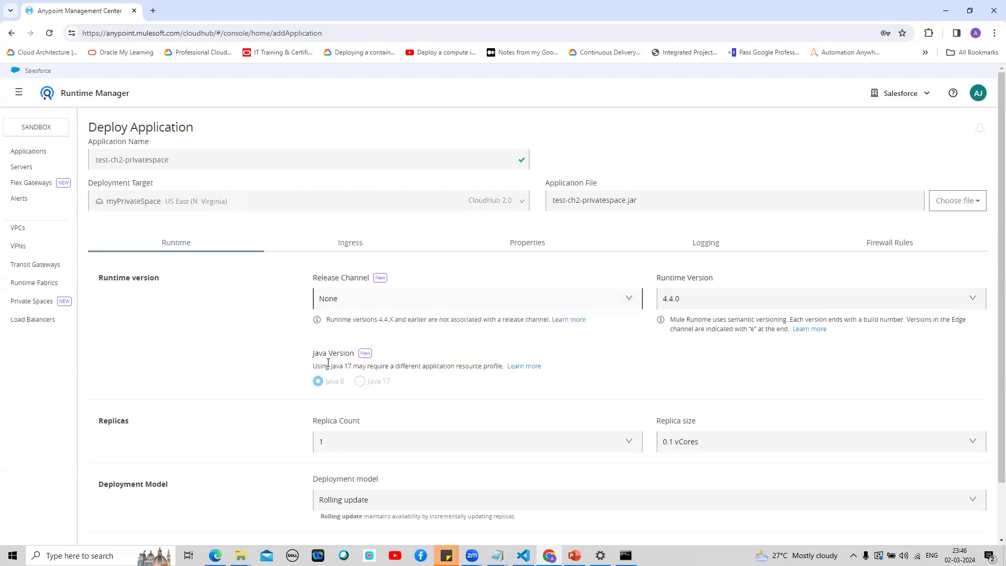
left_click(972, 300)
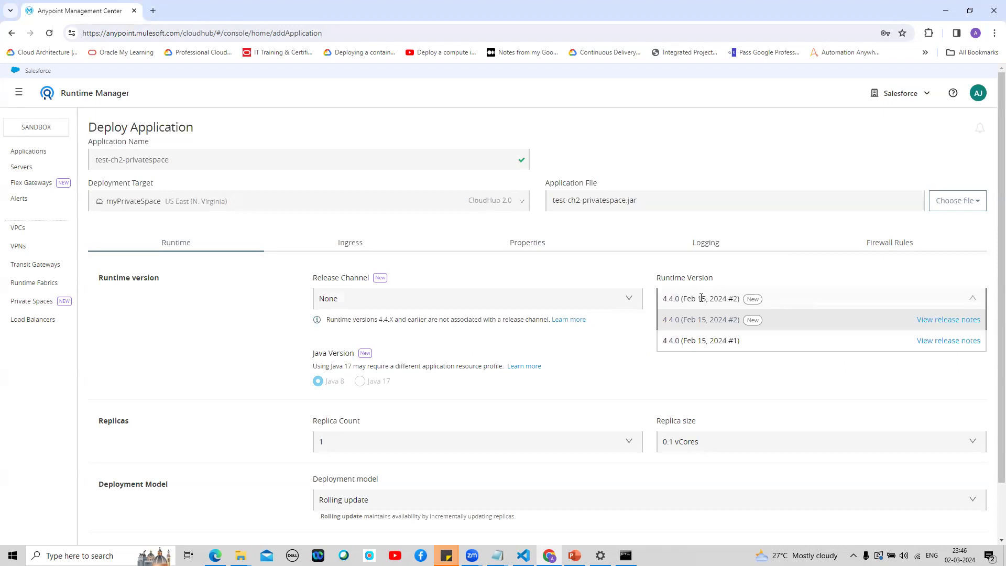
left_click(528, 300)
left_click(370, 322)
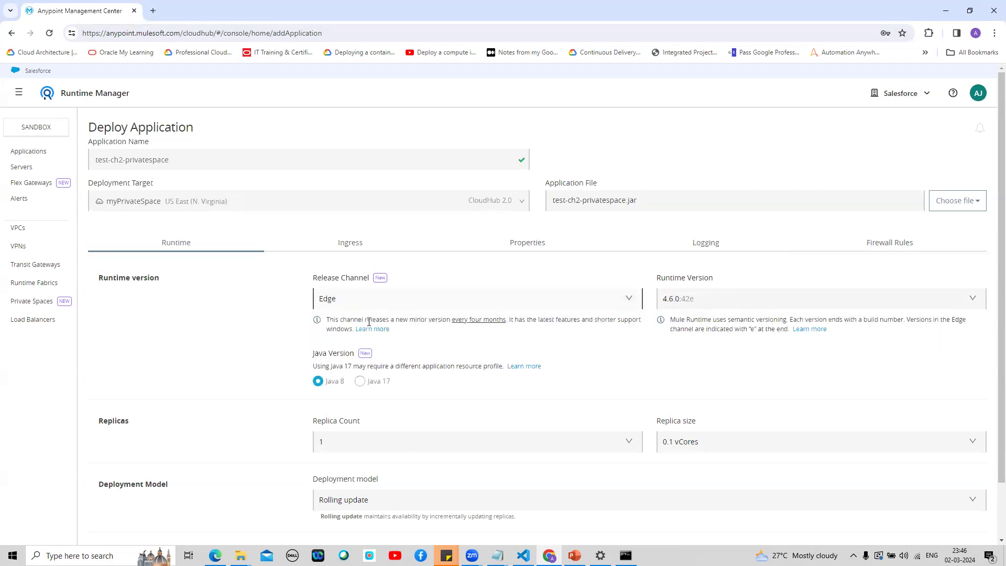
left_click(899, 300)
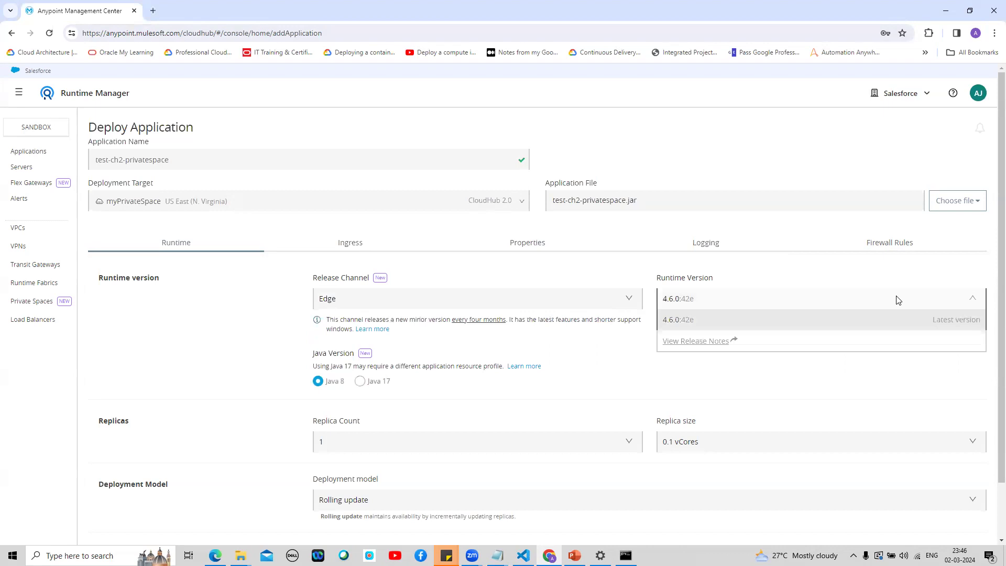
left_click(626, 300)
left_click(551, 341)
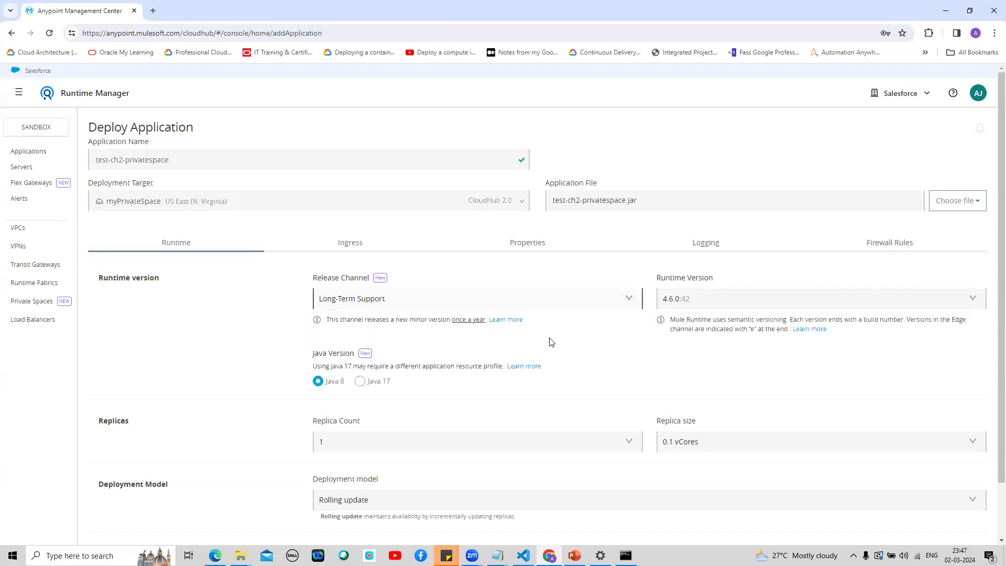
left_click(797, 299)
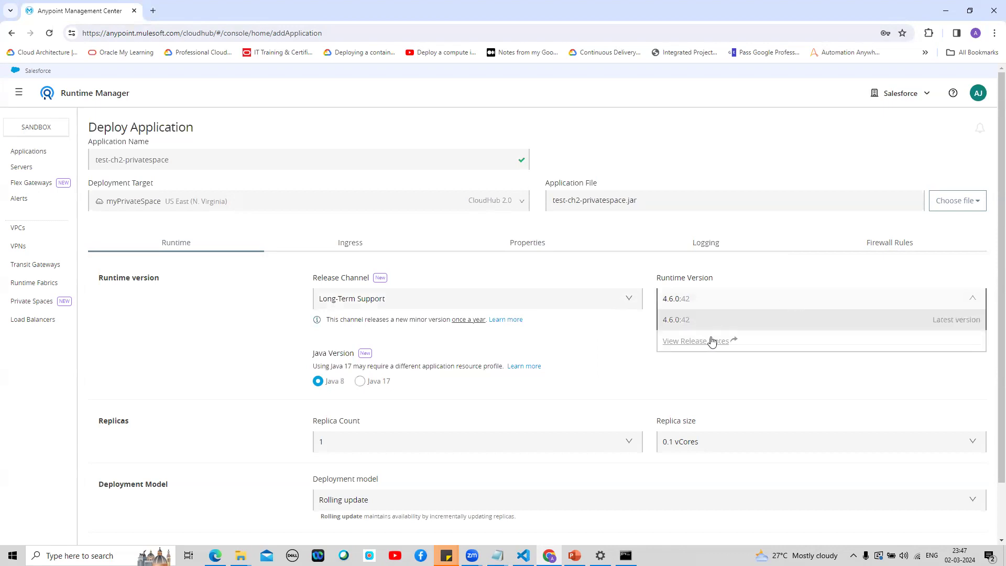
left_click(626, 299)
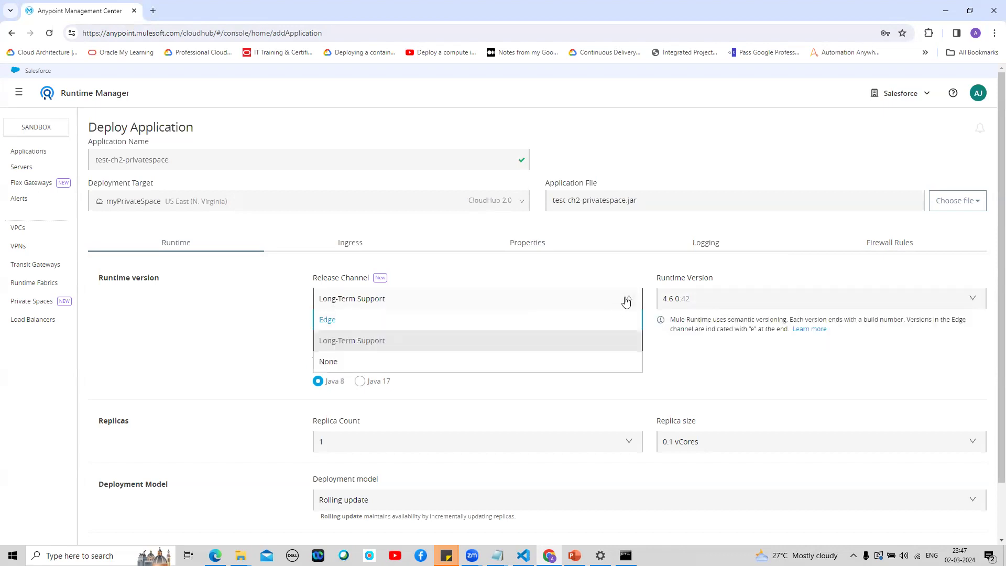
left_click(569, 320)
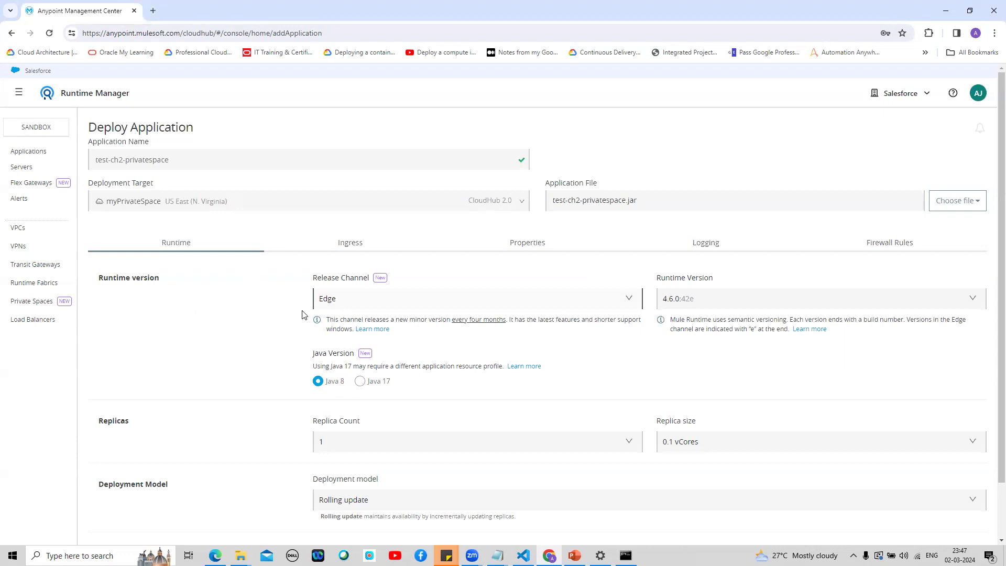
left_click(346, 304)
left_click(268, 315)
Step: Set the app's Egress Rule Group to Default-Egress-Rule-Group under Firewall Rules
scroll(991, 252, "down", 1)
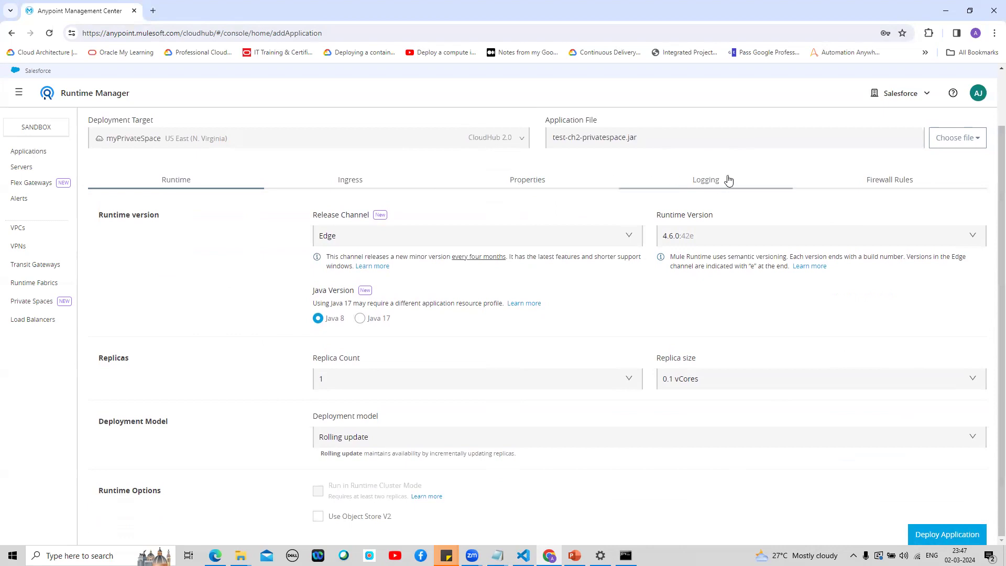
left_click(871, 183)
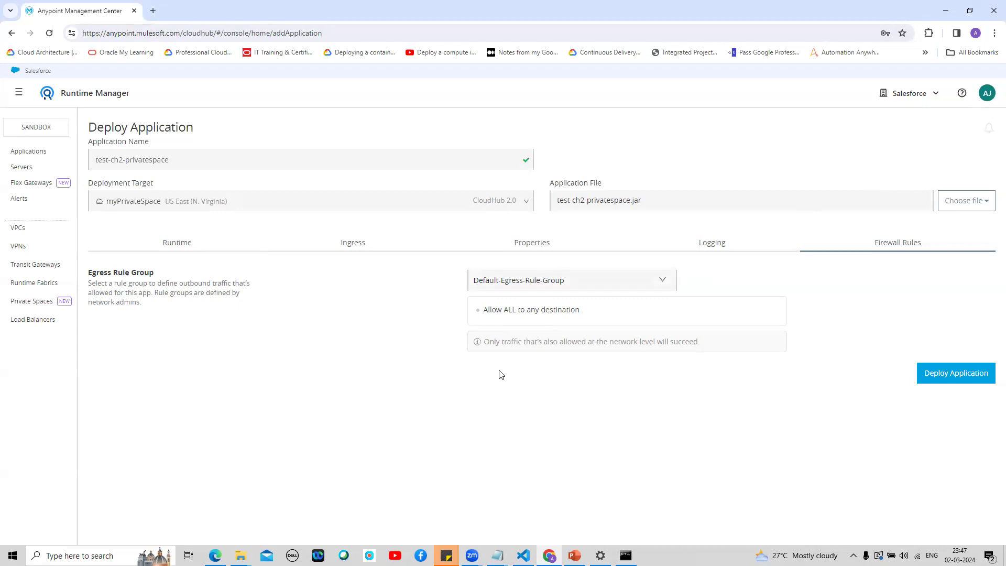
left_click(646, 284)
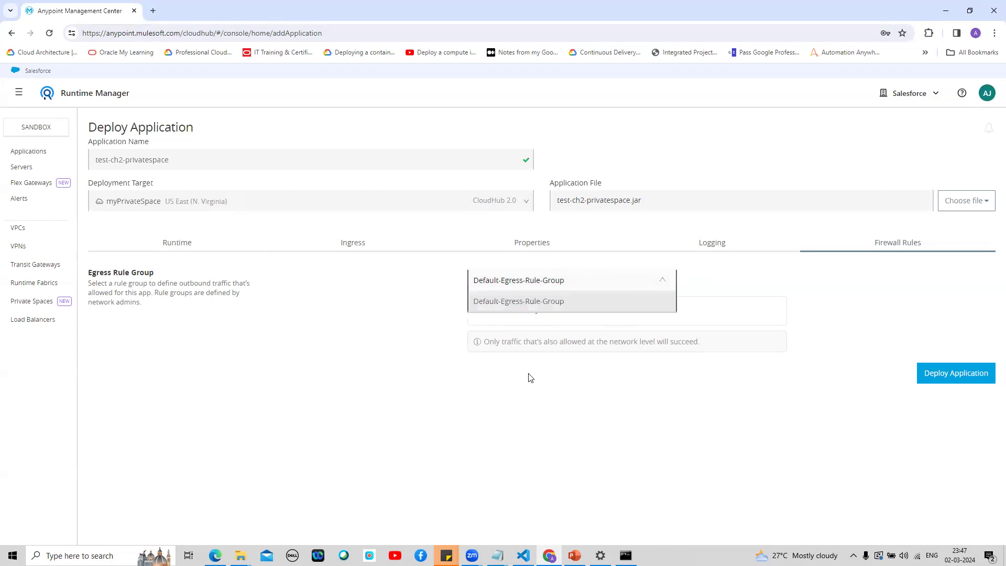
left_click(575, 303)
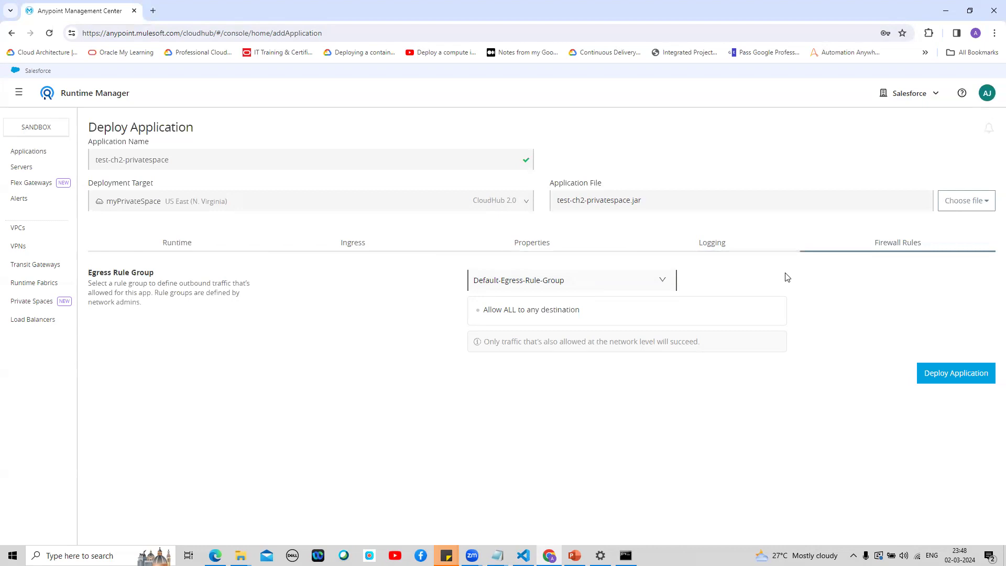
Step: Deploy test-ch2-privatespace to myPrivateSpace and view its Ingress settings with the public endpoint
left_click(952, 376)
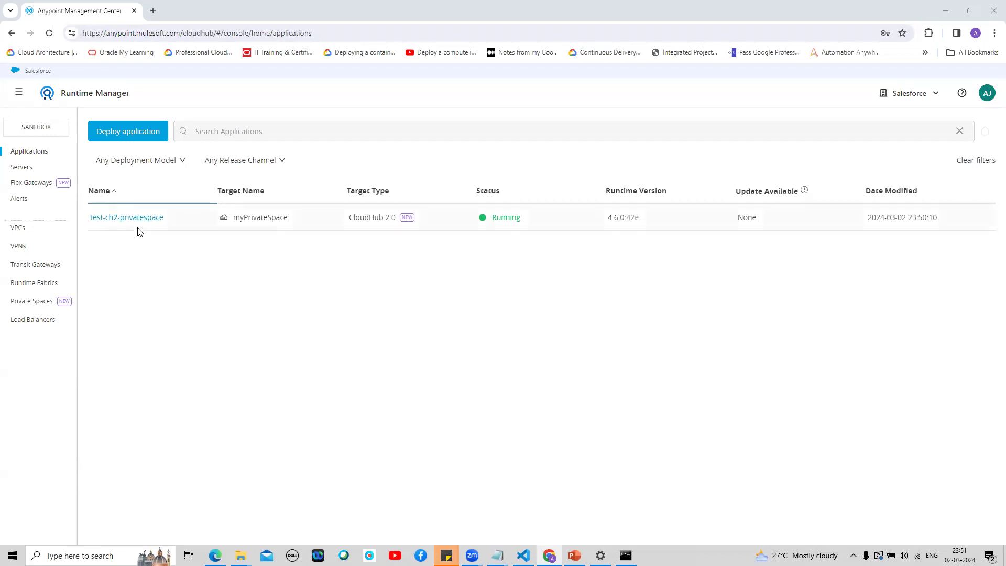
left_click(124, 218)
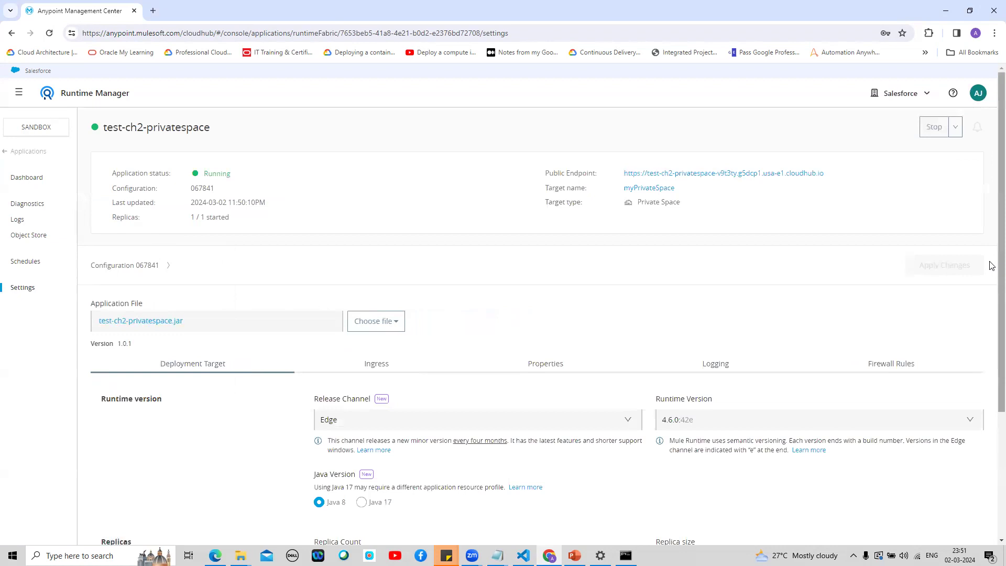
scroll(991, 293, "down", 3)
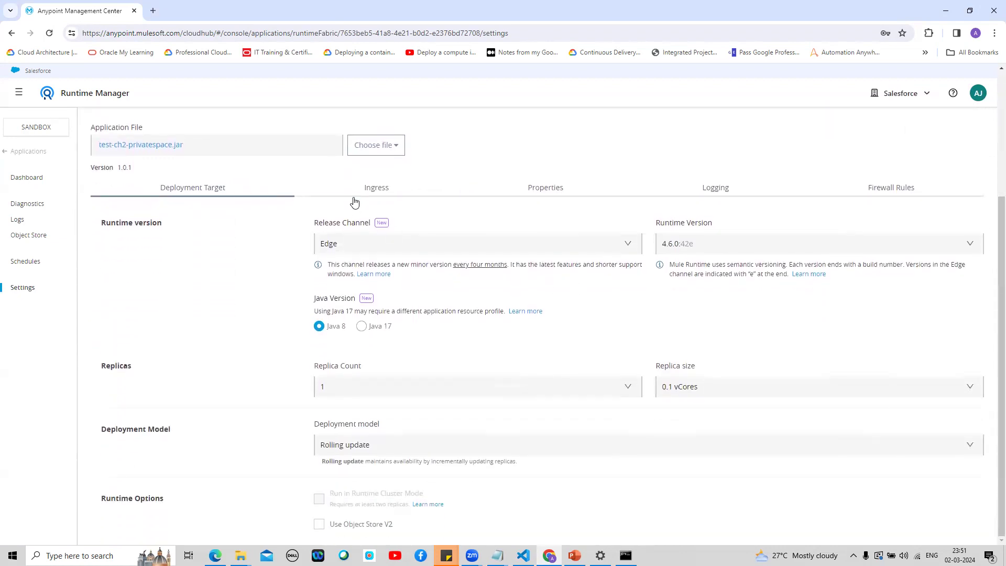
left_click(375, 187)
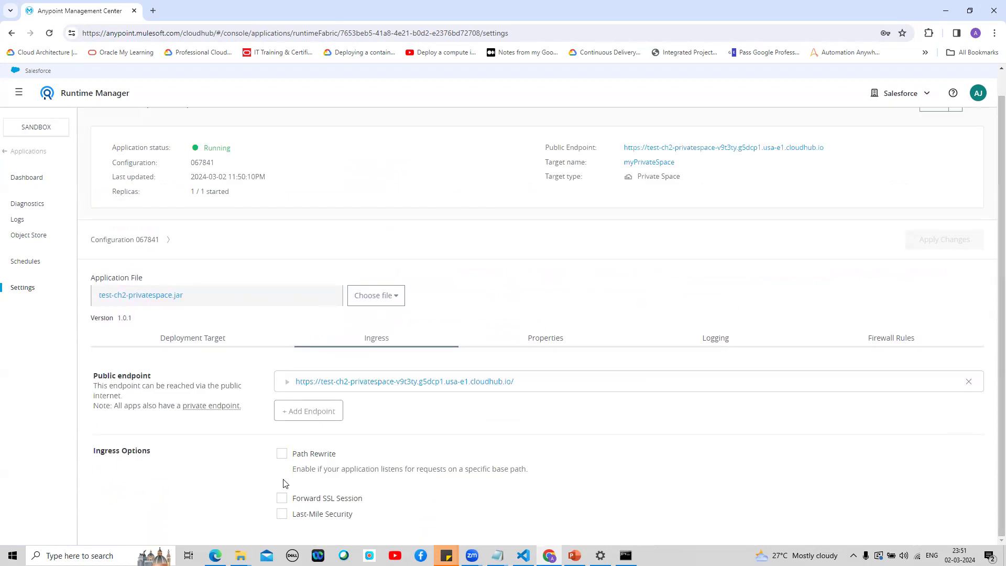
Step: Open the app's public endpoint with /test appended, confirm 'Test Successful', and return to Anypoint
left_click(389, 386)
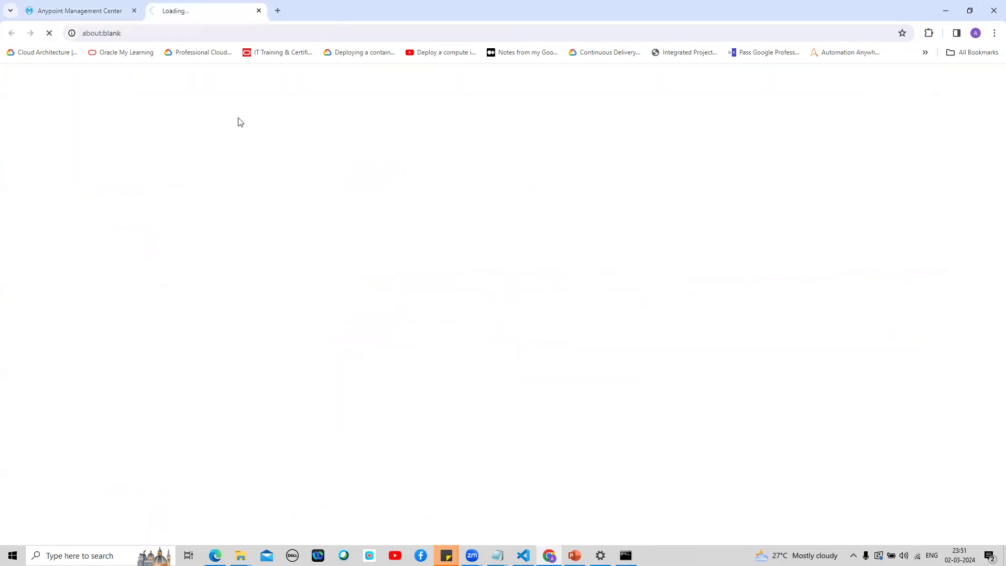
key("ctrl+l")
key("End")
type("test")
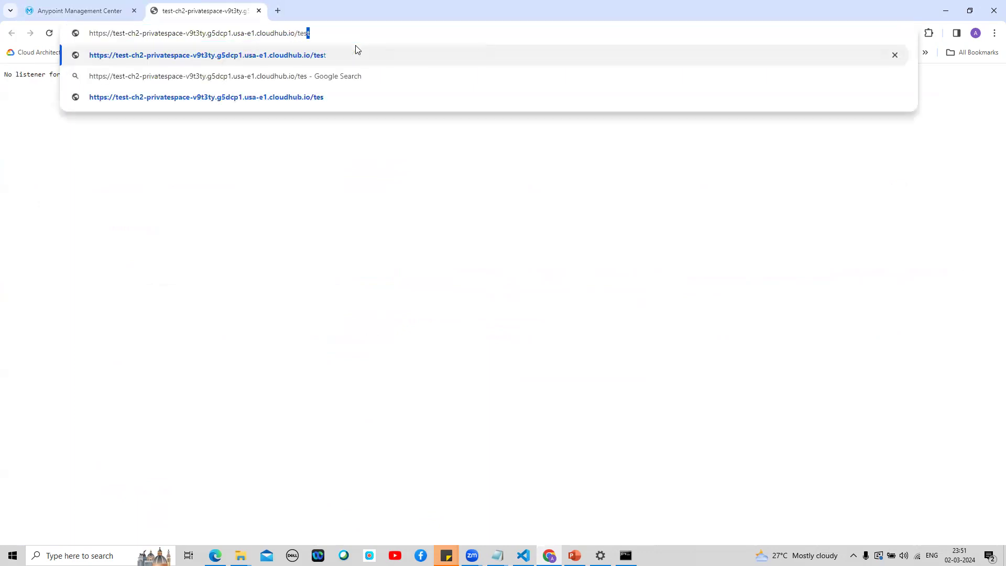
key("Return")
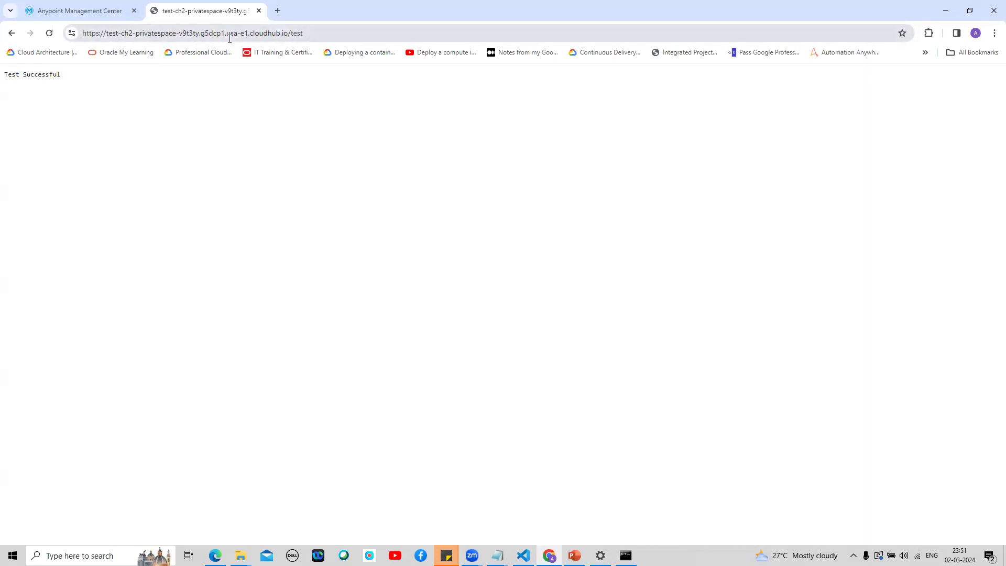
left_click(98, 12)
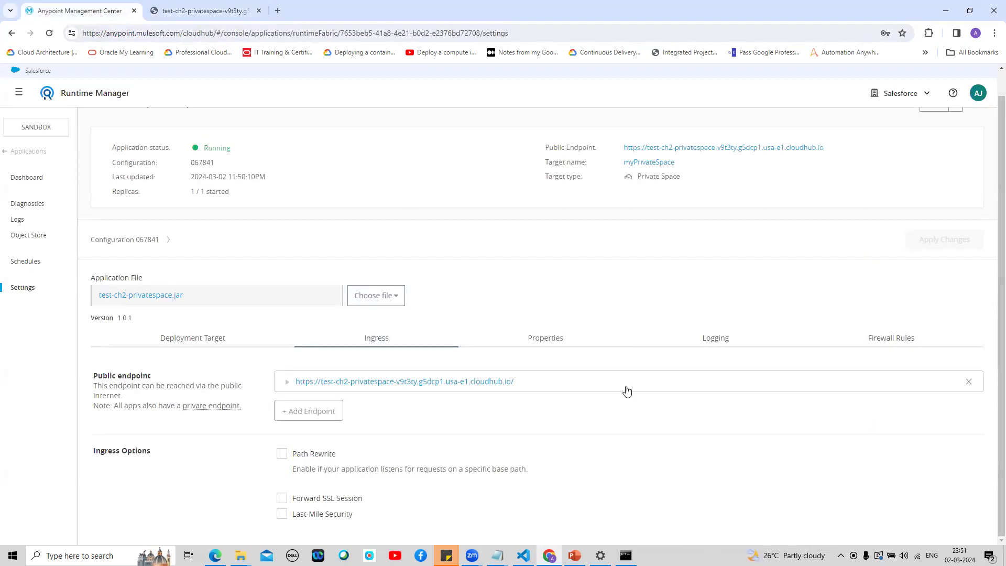
left_click(319, 409)
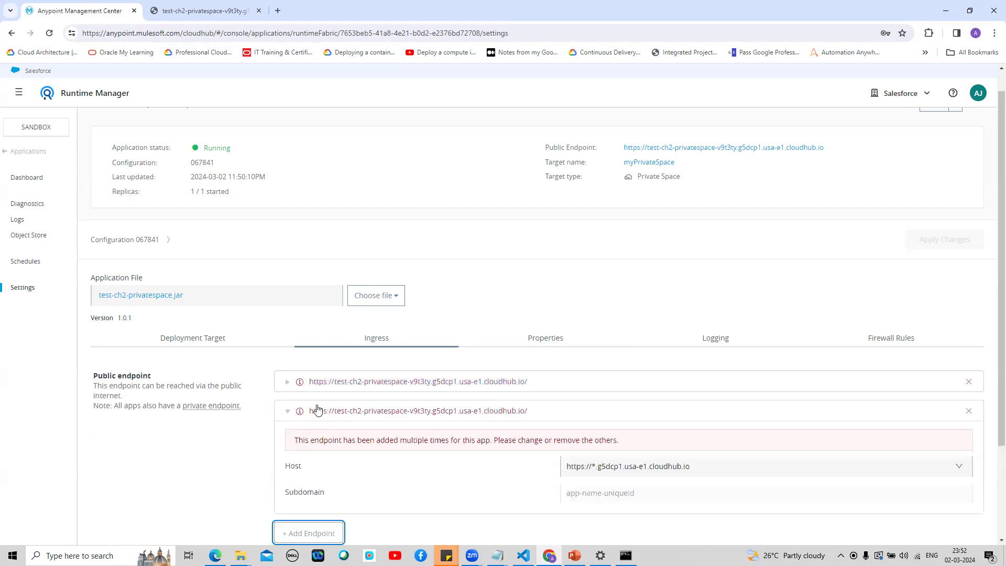
scroll(992, 514, "down", 3)
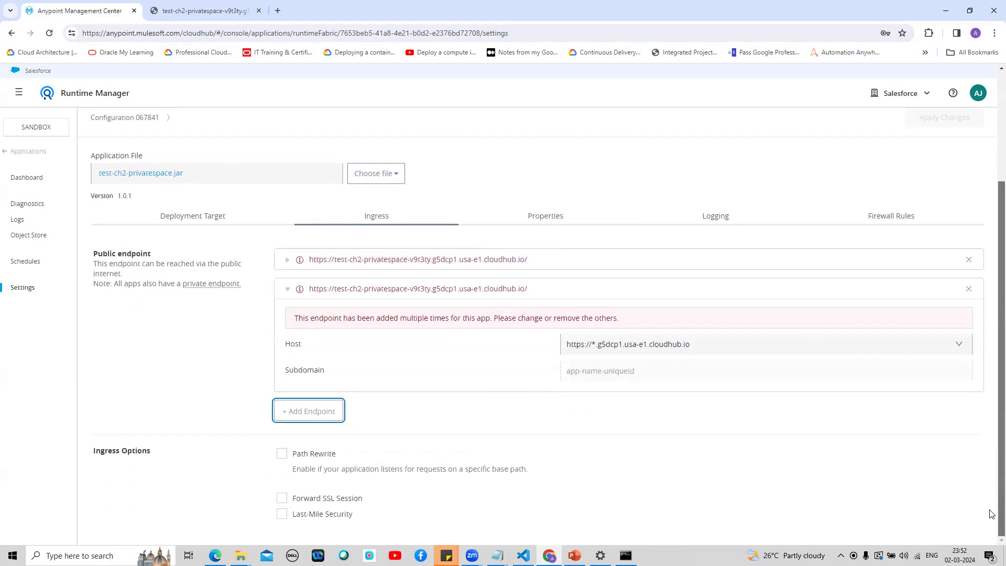
left_click(960, 346)
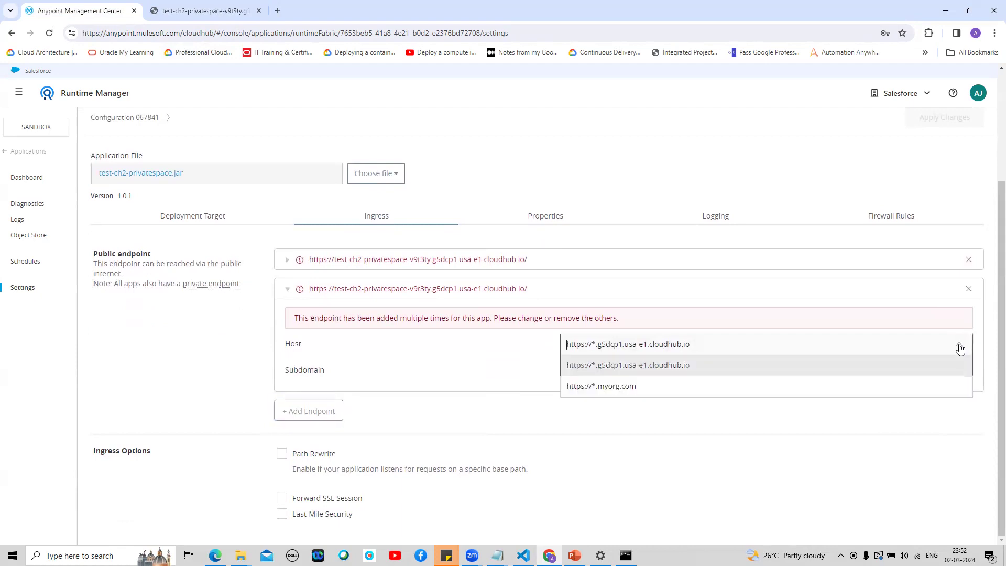
left_click(622, 387)
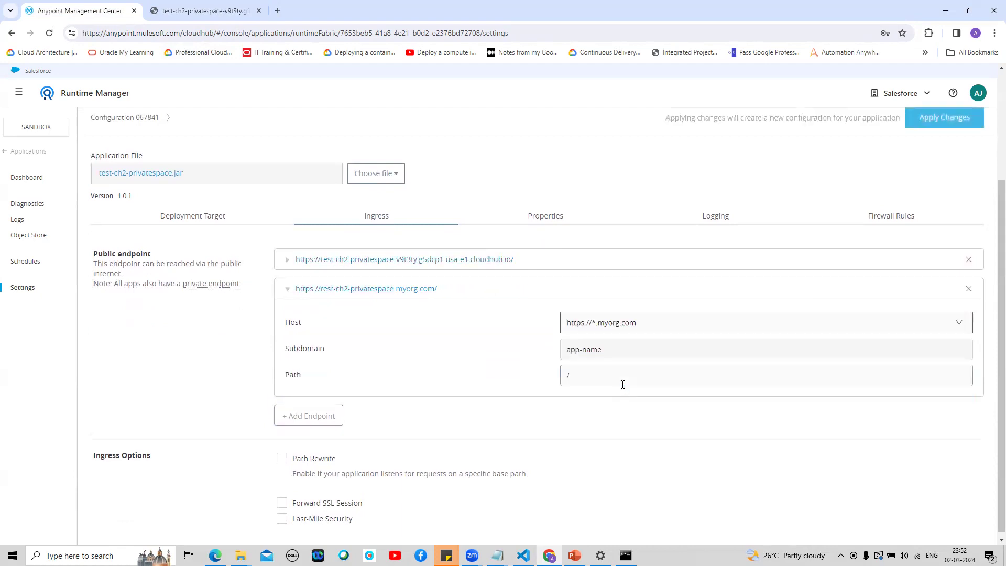
Step: Set the myorg.com endpoint's subdomain to api-uat and its path to /app-name
left_click(611, 349)
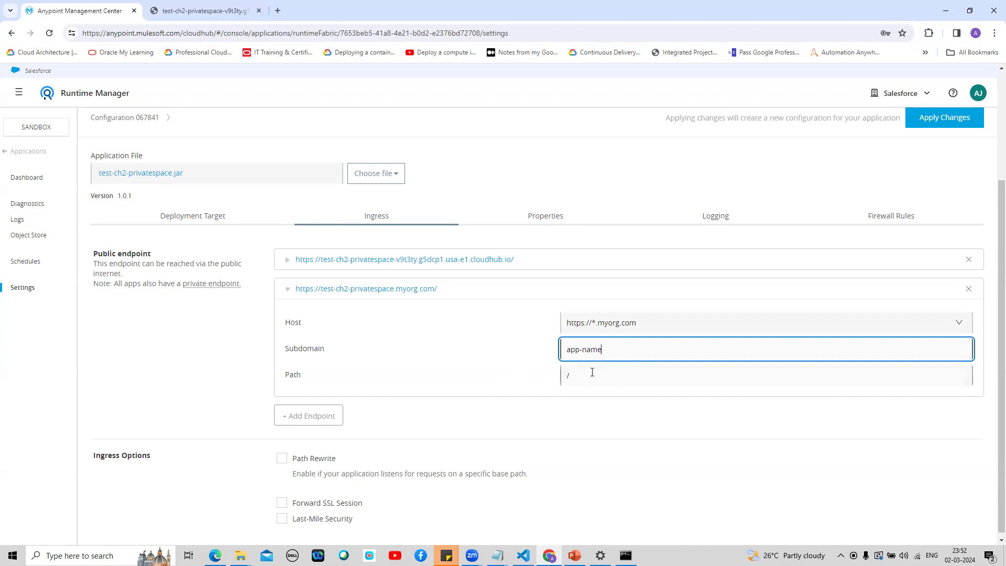
left_click_drag(608, 348, 552, 349)
key("BackSpace")
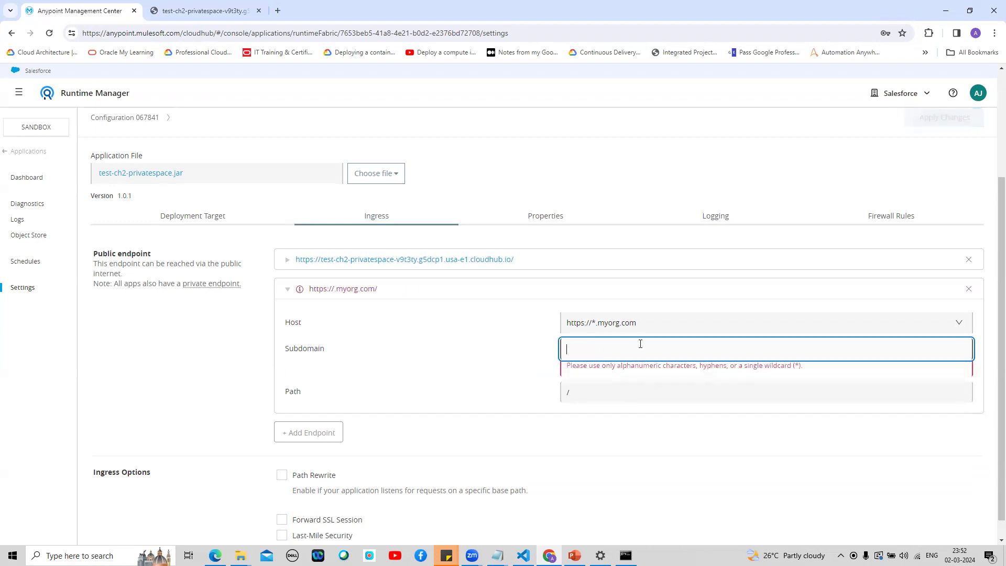
type("api")
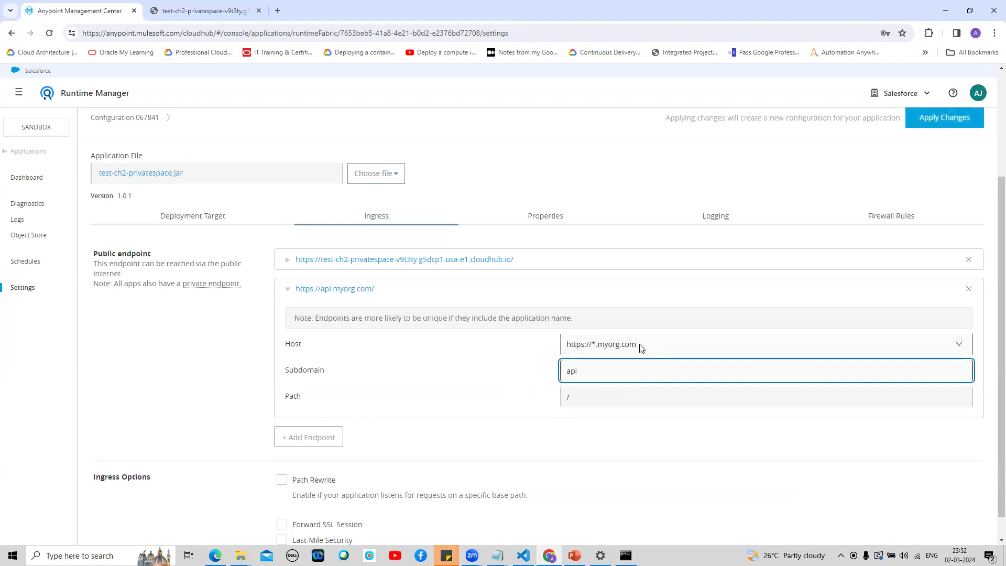
type("-dev")
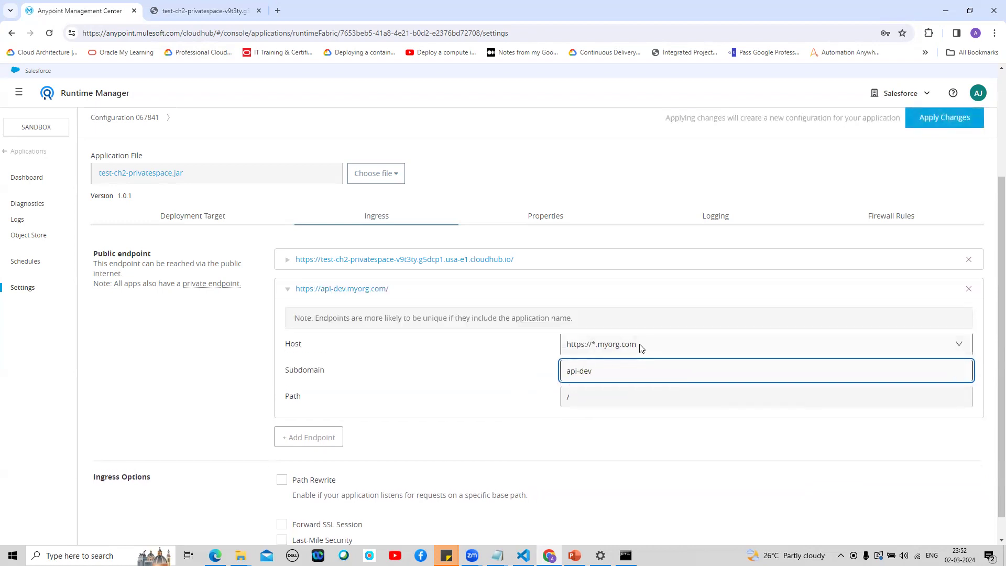
key("BackSpace")
key("BackSpace")
key("BackSpace")
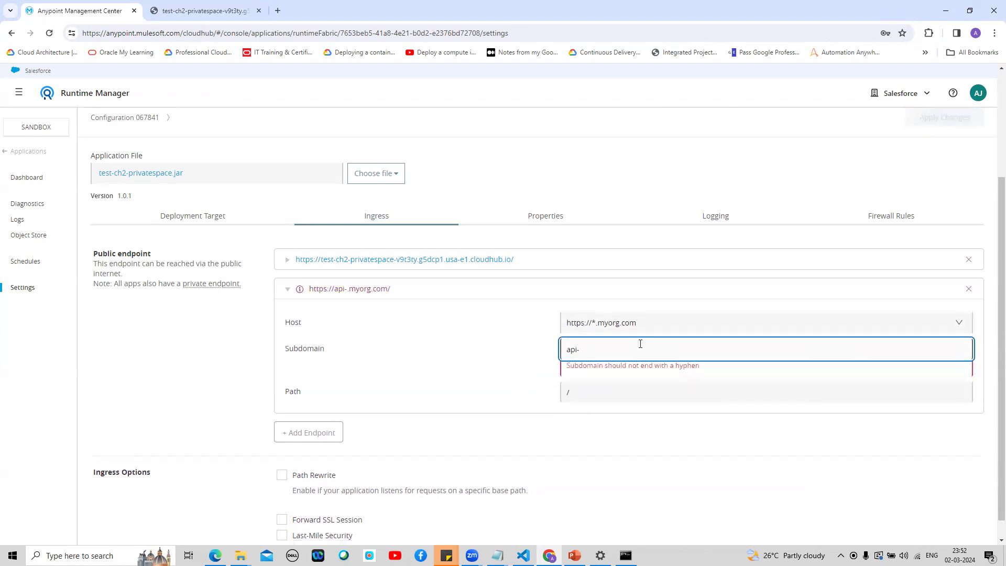
type("uat")
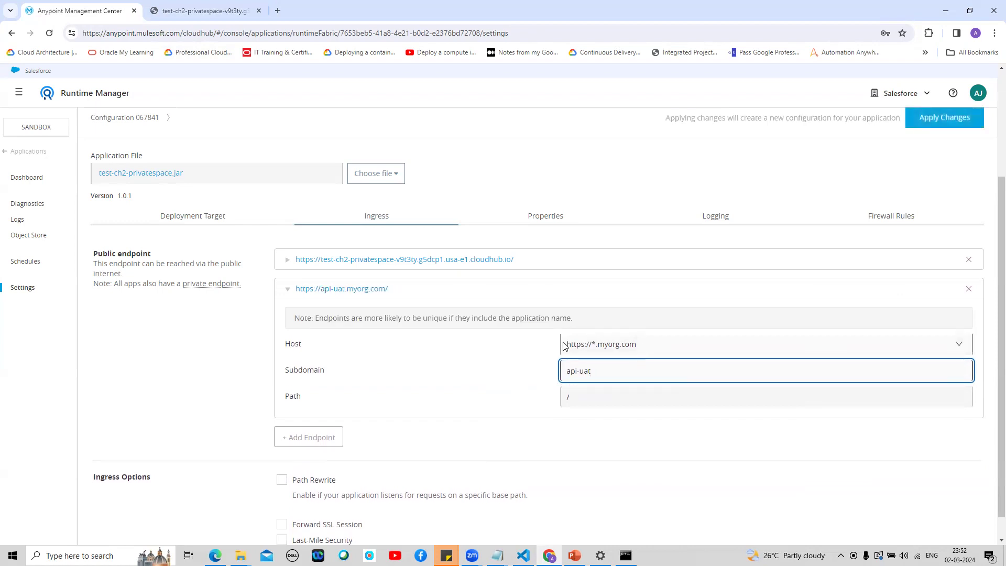
left_click(591, 396)
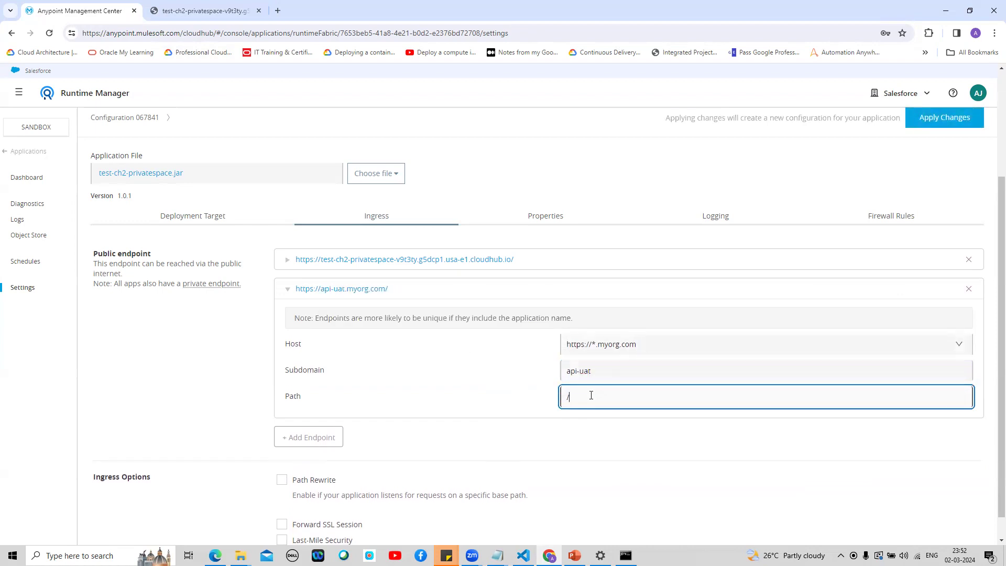
type("app-name")
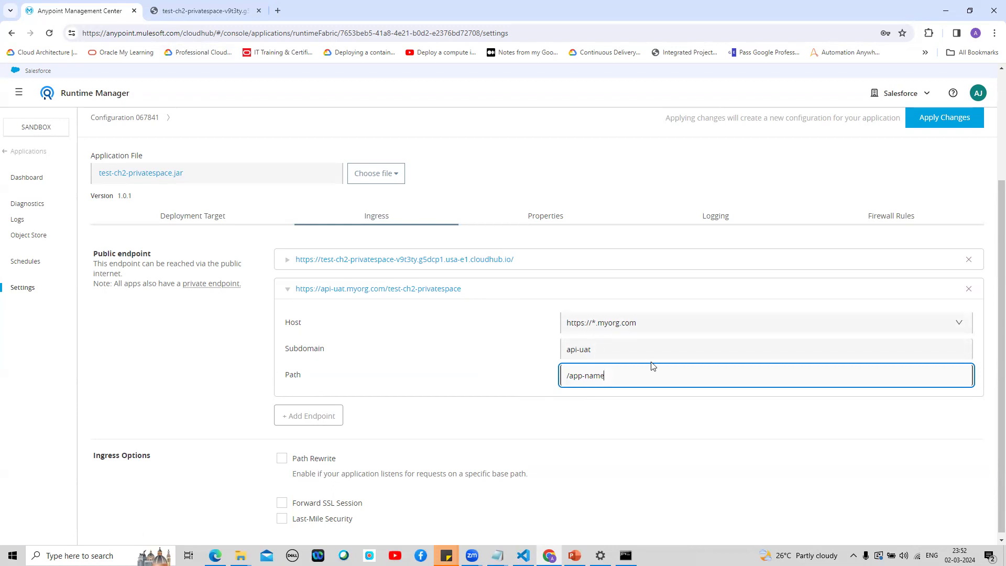
Step: Correct the endpoint subdomain from api-uat to api-dev
left_click(607, 352)
key("BackSpace")
key("BackSpace")
key("BackSpace")
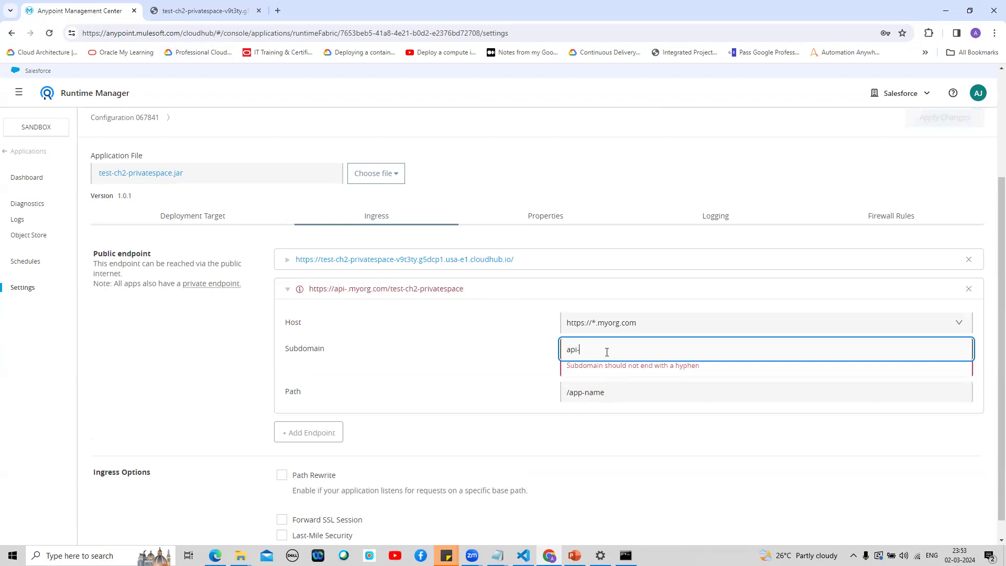
type("dev")
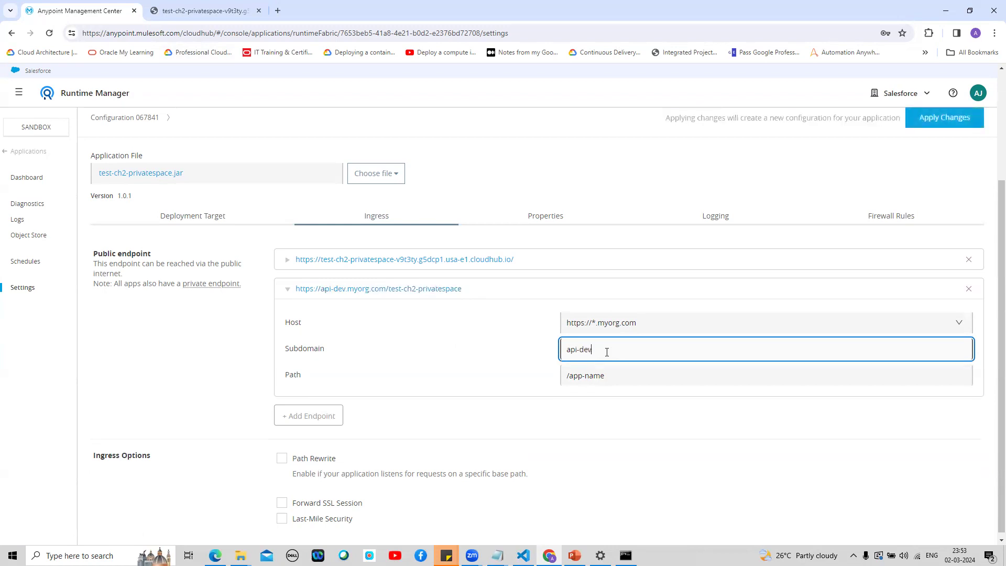
left_click(487, 365)
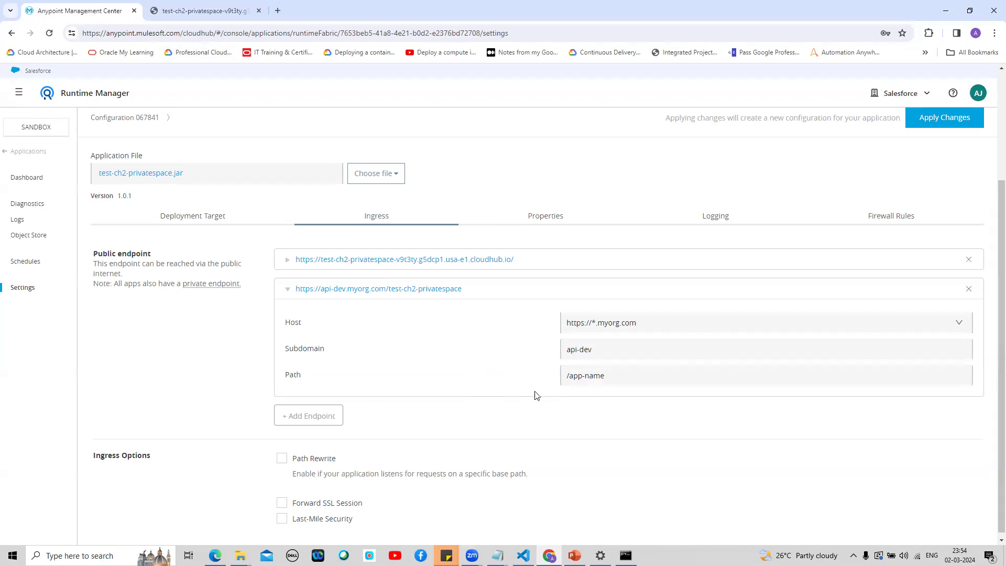
left_click_drag(604, 377, 565, 378)
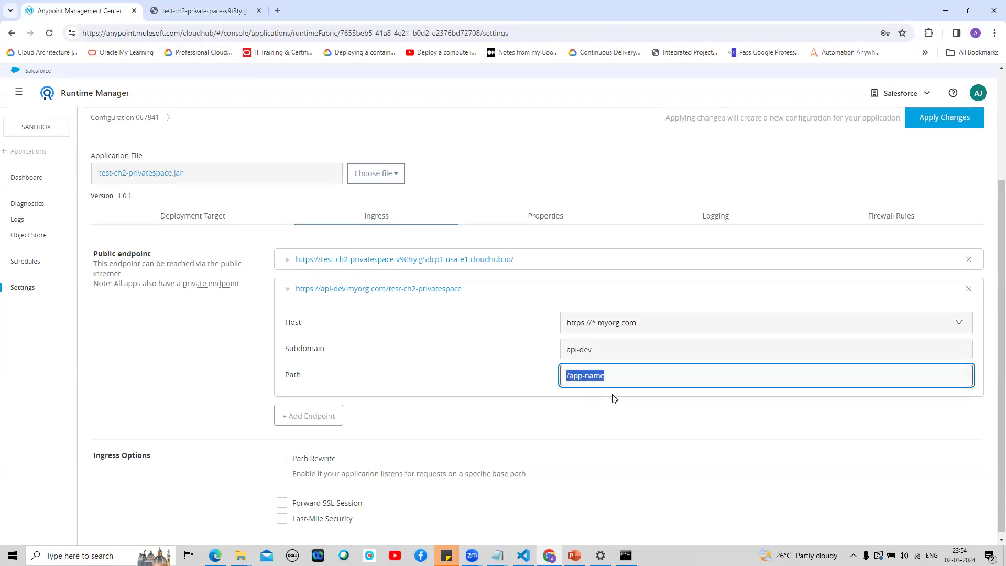
Step: Clear the path back to / and restore the subdomain to app-name
key("Left")
key("shift+Right")
key("shift+Right")
key("shift+Right")
key("shift+Right")
key("shift+Right")
key("shift+Right")
key("shift+Right")
key("shift+Right")
key("ctrl+c")
key("BackSpace")
left_click_drag(596, 373, 565, 372)
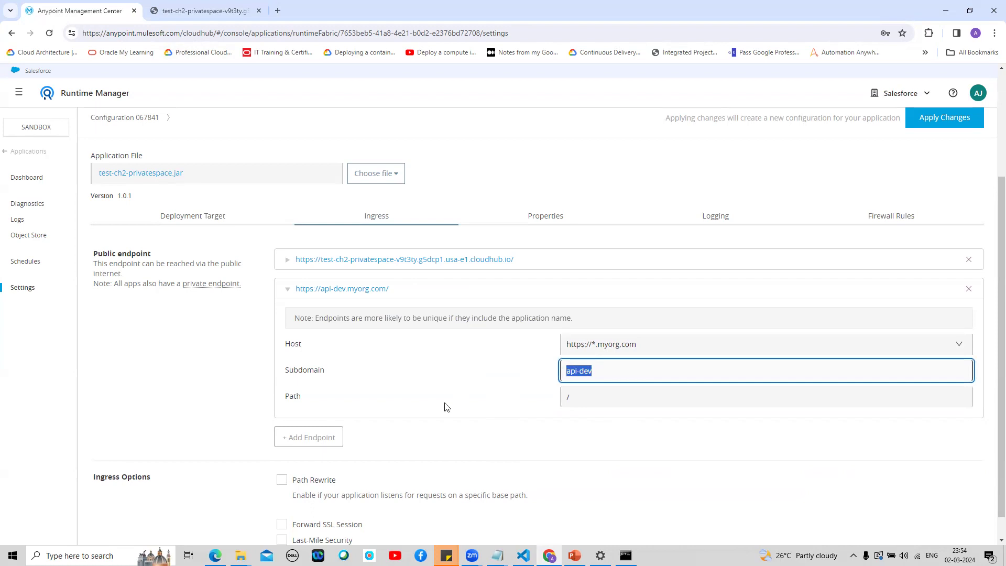
key("ctrl+v")
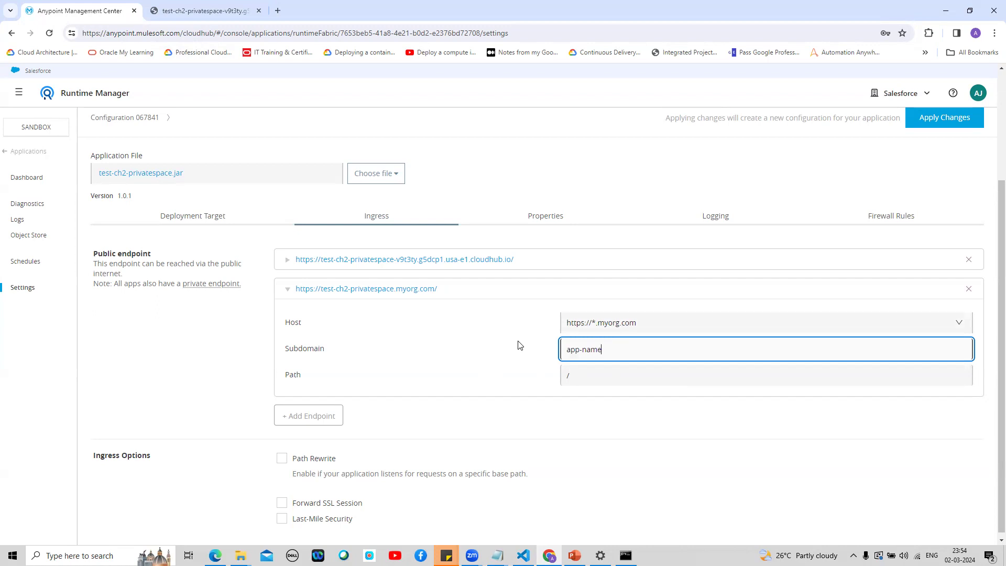
left_click(625, 424)
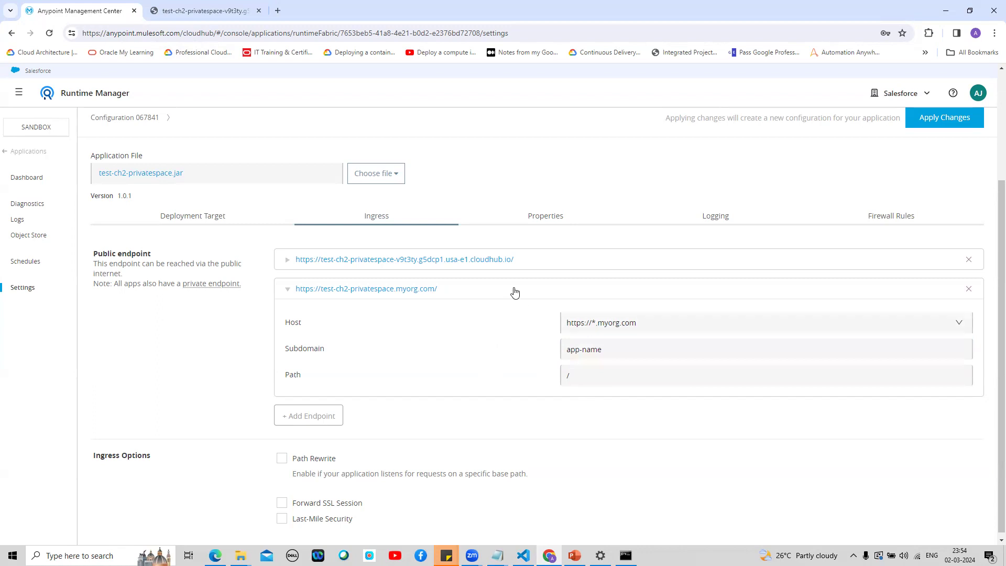
left_click(403, 291)
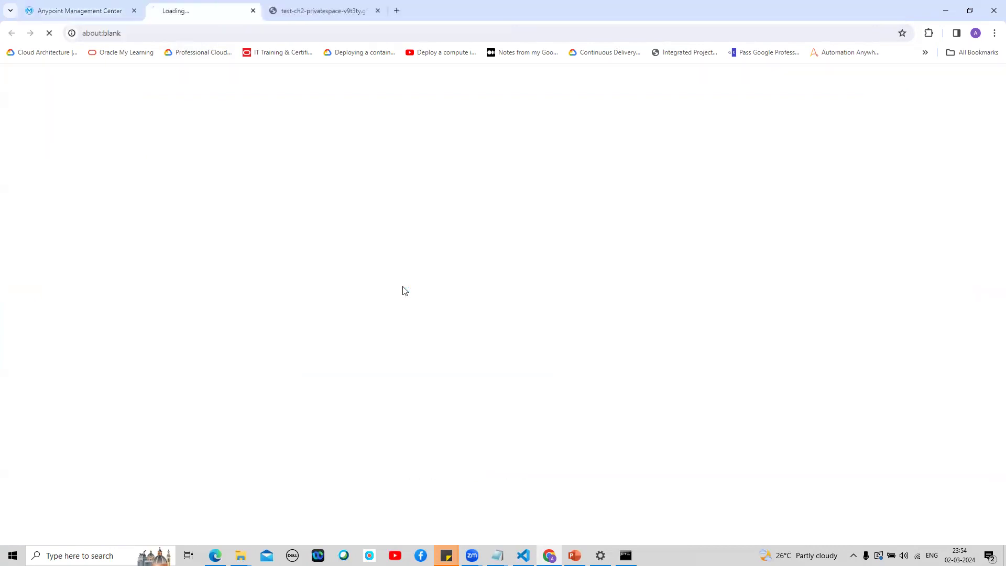
left_click(220, 34)
left_click(221, 34)
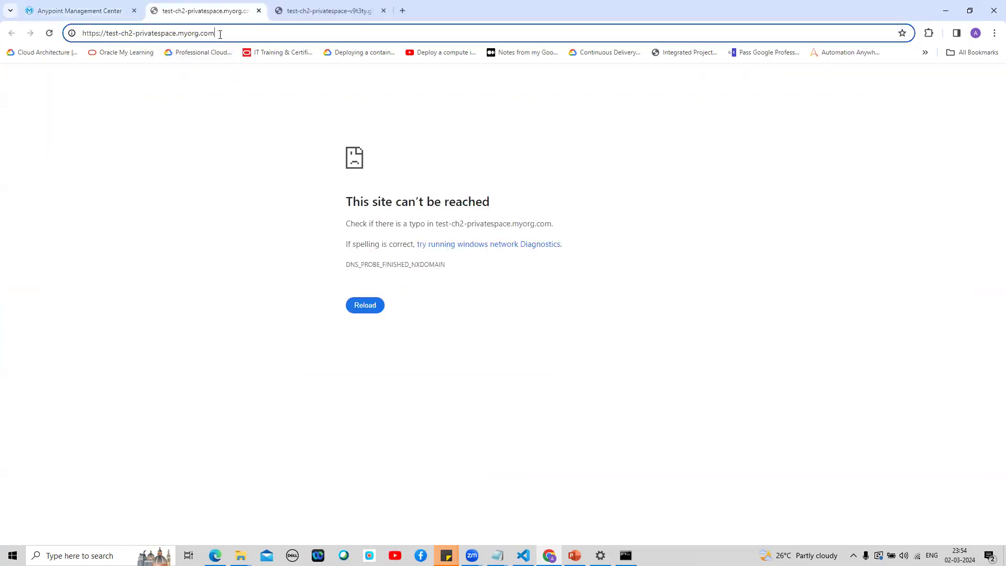
type("/test")
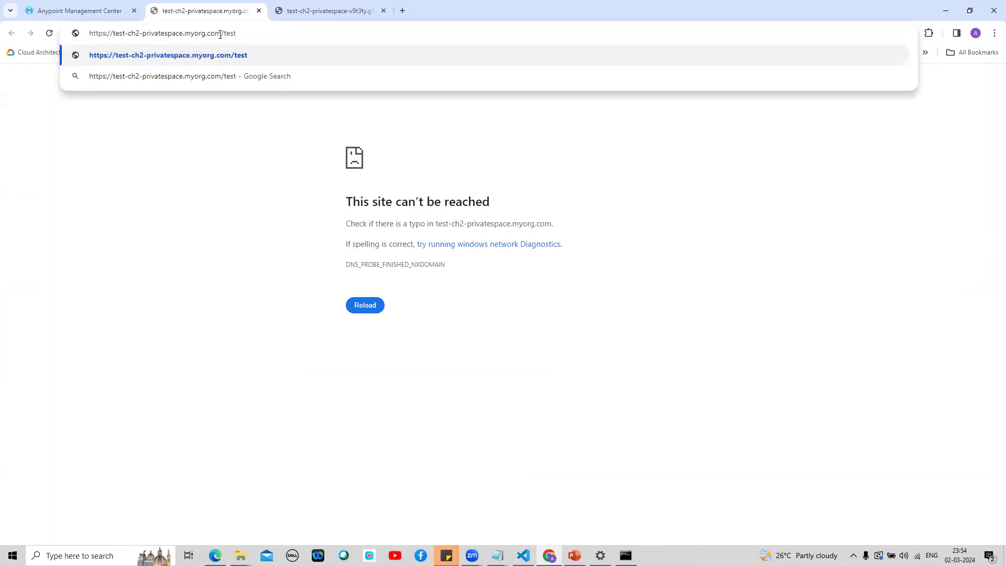
key("Return")
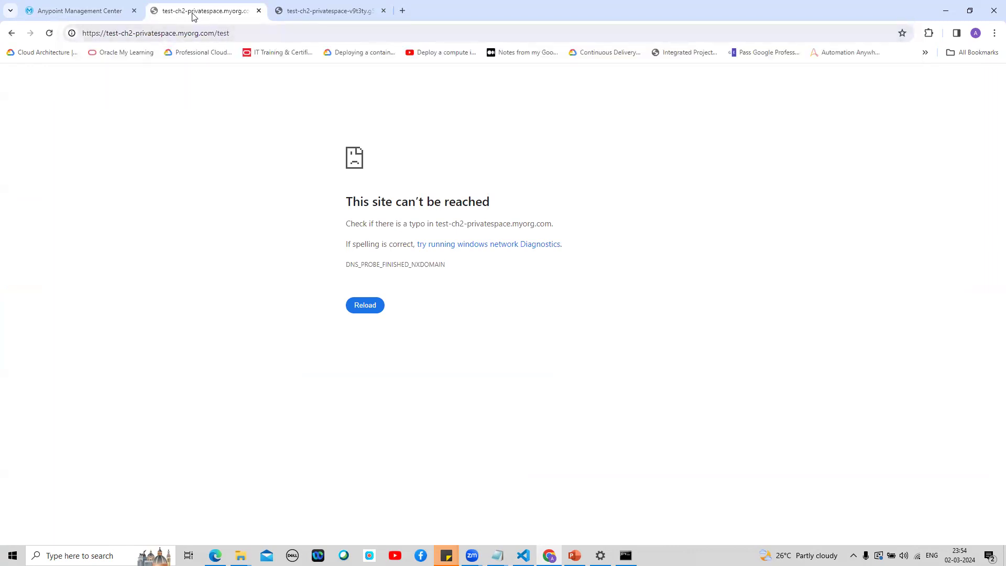
left_click(105, 11)
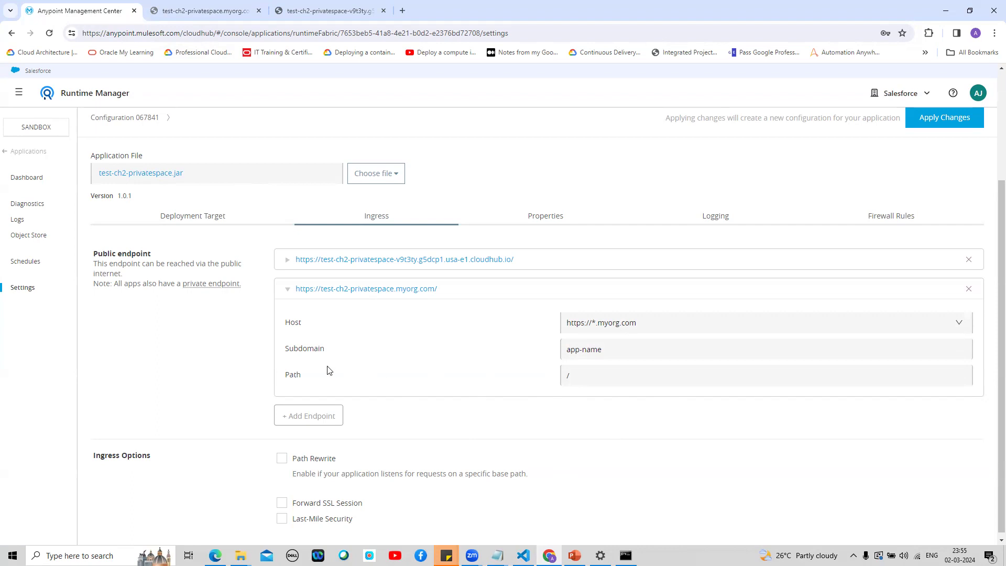
left_click_drag(1000, 315, 999, 396)
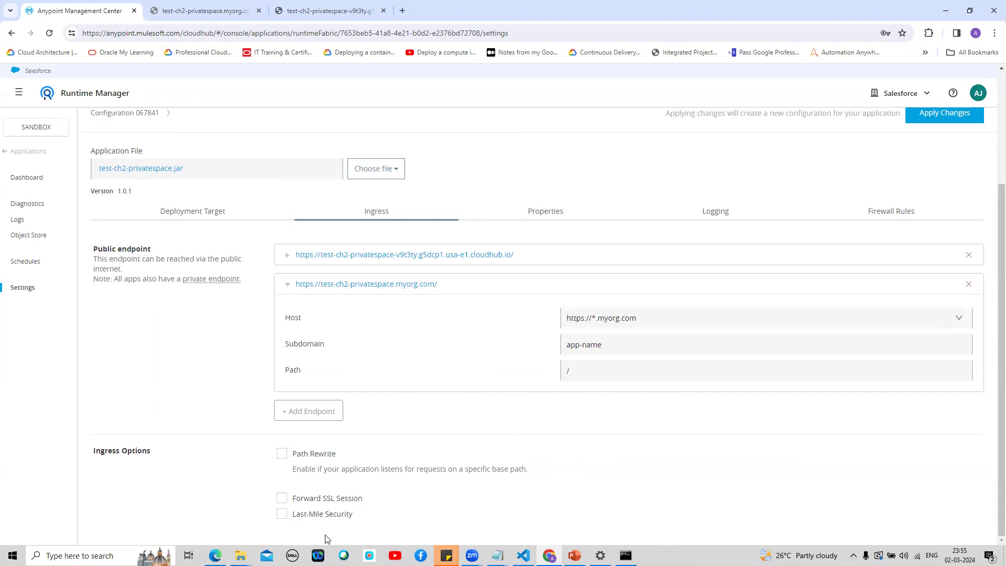
scroll(991, 391, "up", 3)
scroll(991, 390, "up", 3)
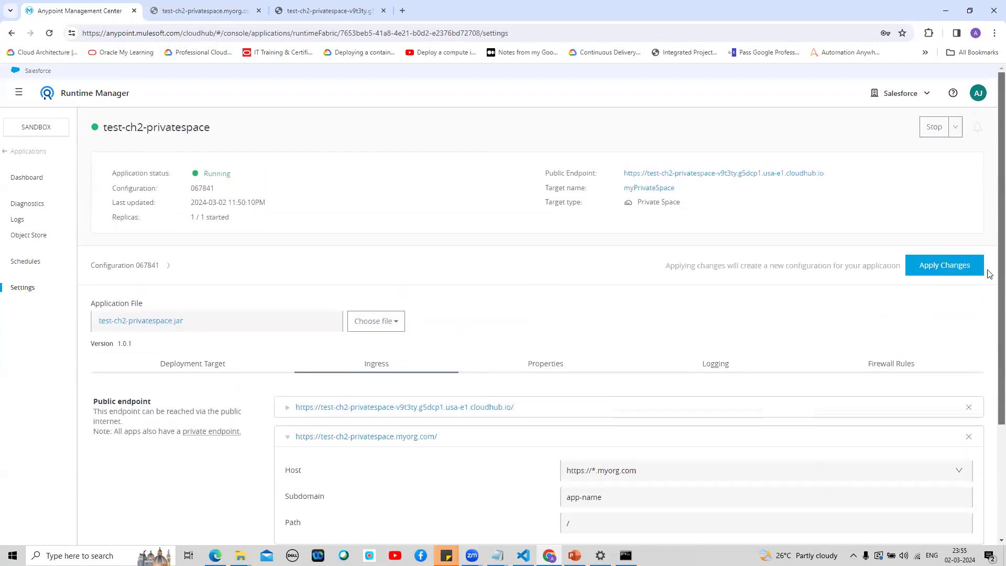
scroll(992, 292, "down", 3)
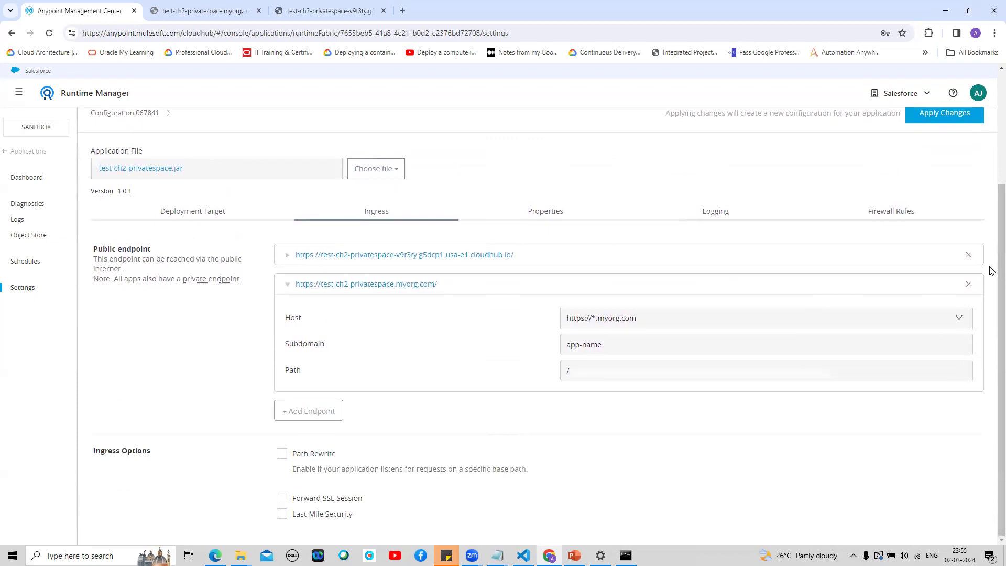
scroll(992, 262, "up", 3)
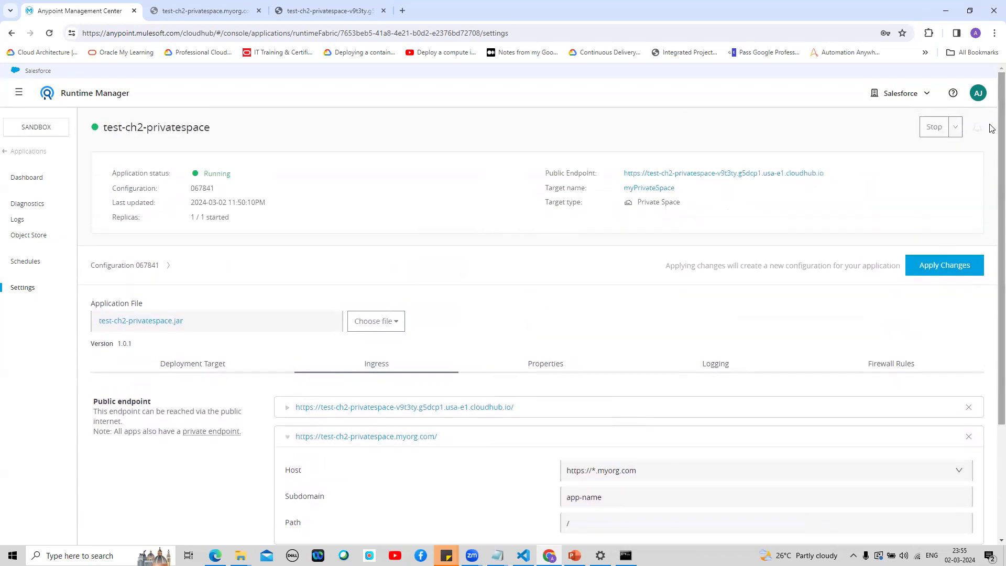